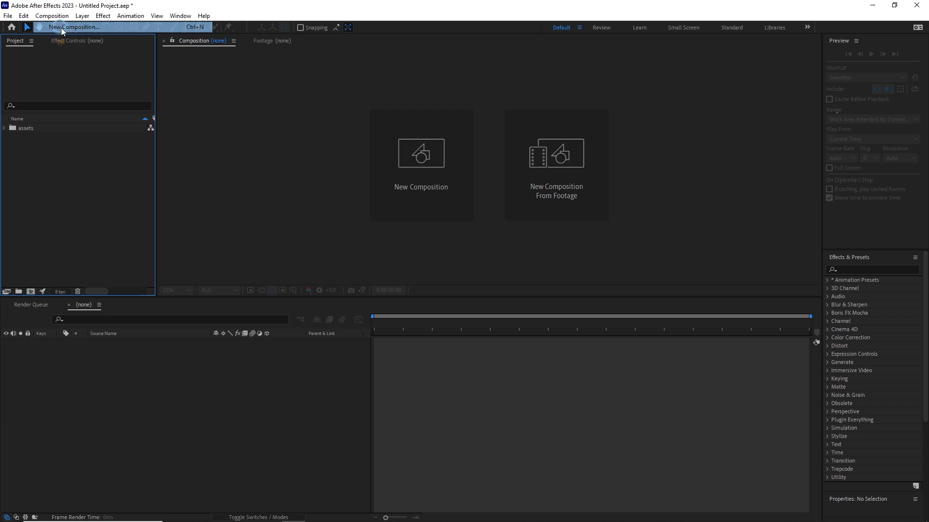
Step: Create a composition named Principal at 1920 x 1080 px, 30 fps, with a 20-second duration
text(Principal)
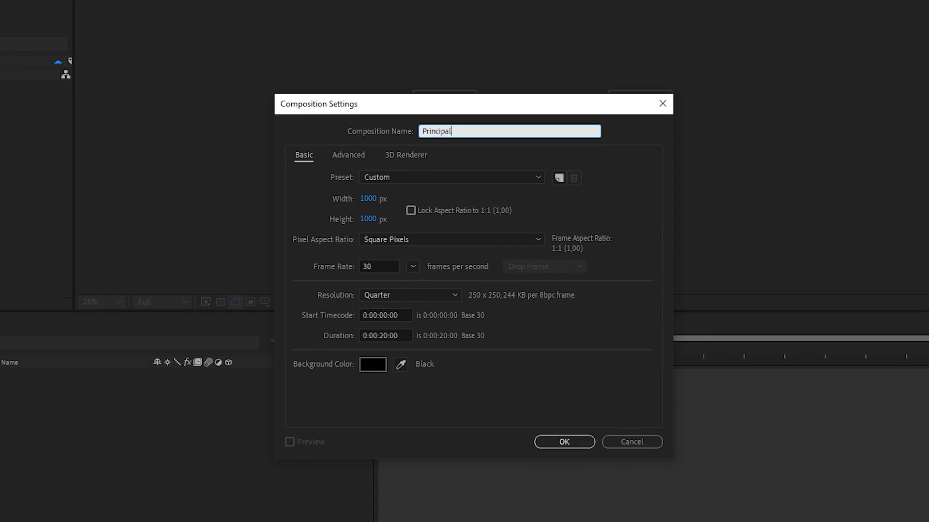
click(367, 198)
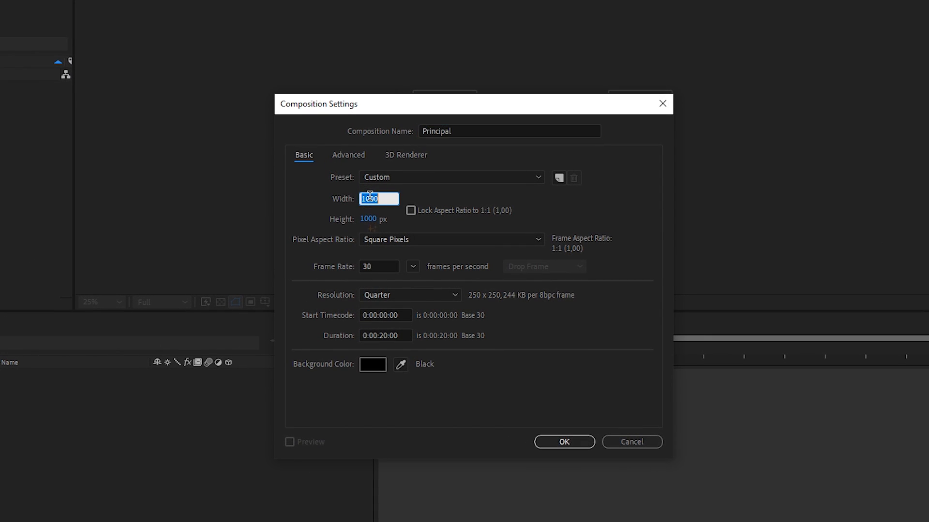
text(1920)
click(375, 218)
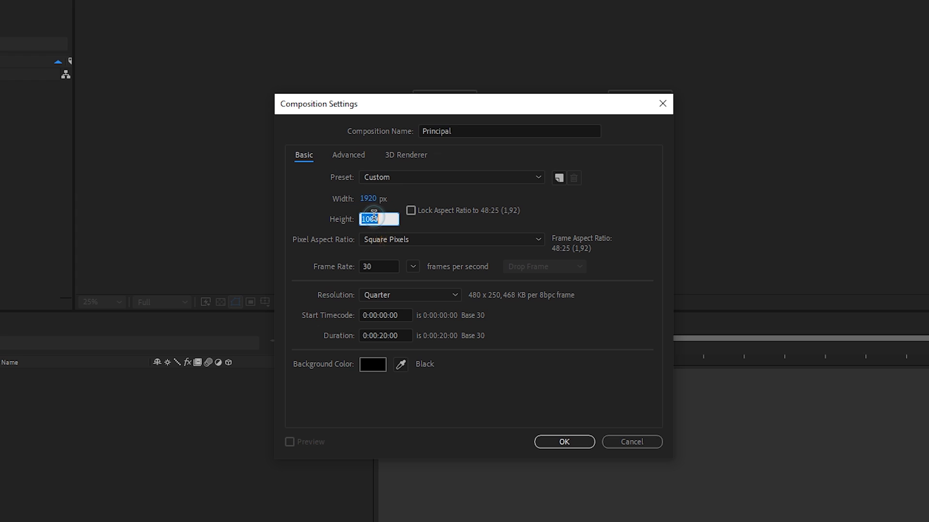
text(0)
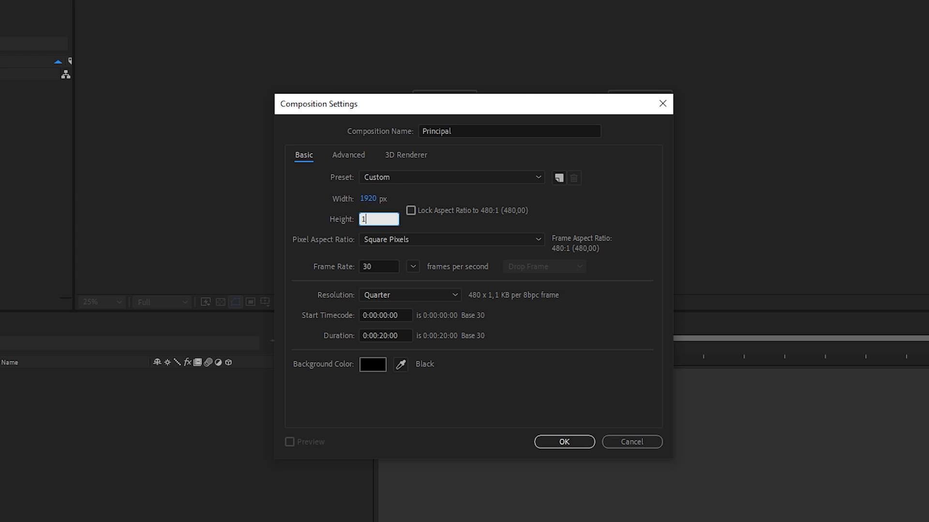
text(080)
click(386, 266)
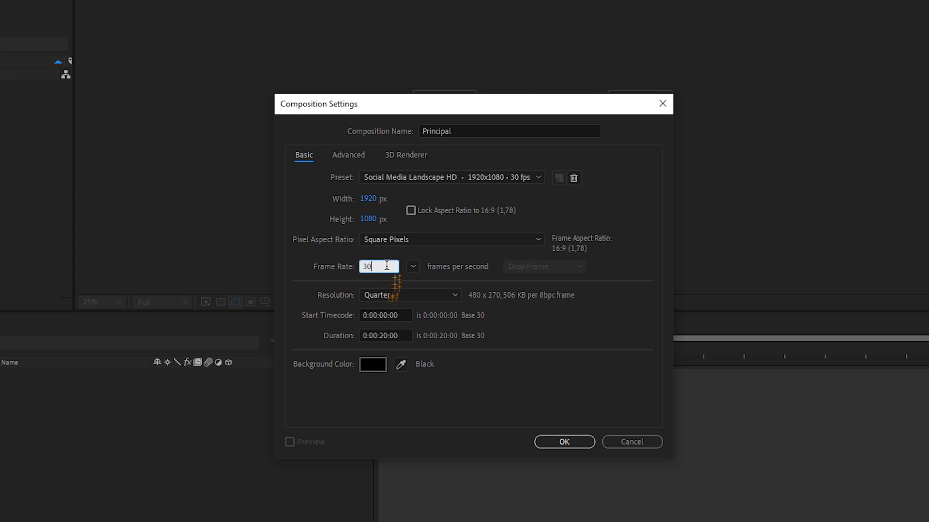
click(387, 335)
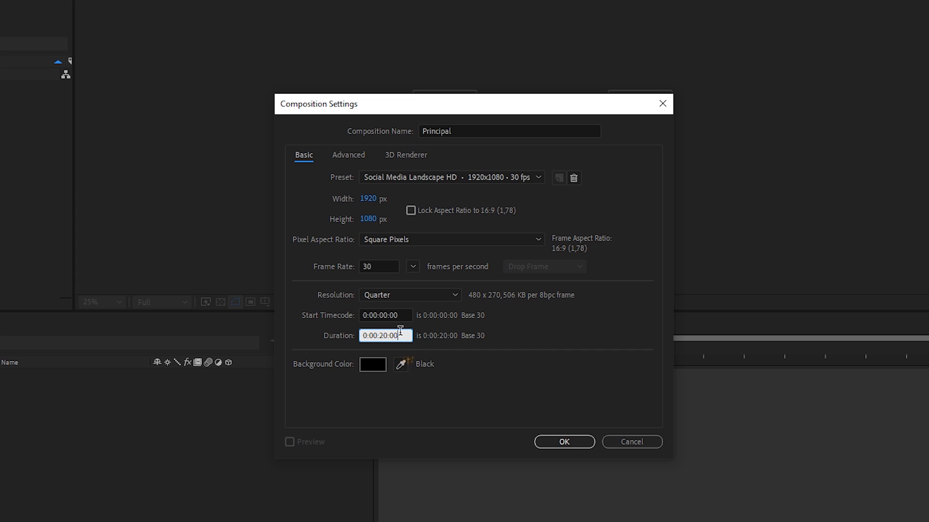
click(564, 441)
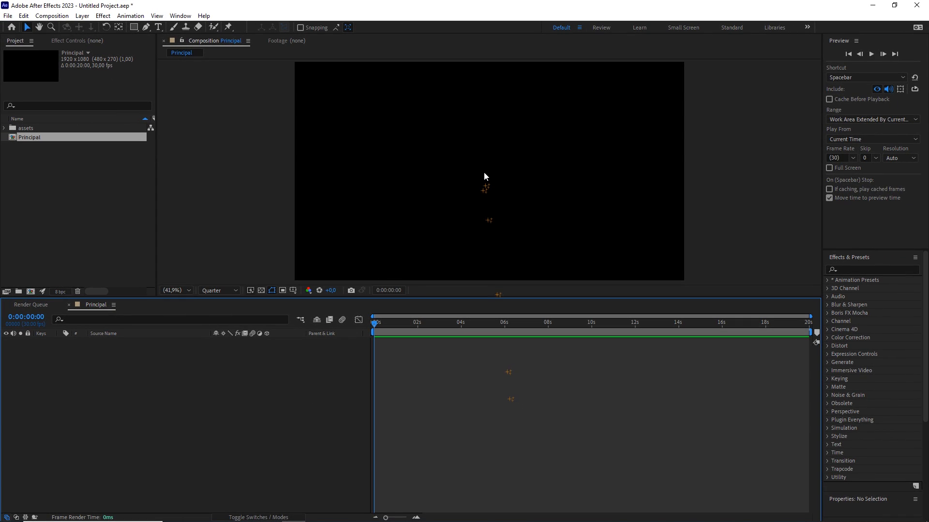
Step: Add the CR7.jpg image from the assets folder to the Principal composition as a layer
scroll(483, 173, down, 2)
click(5, 128)
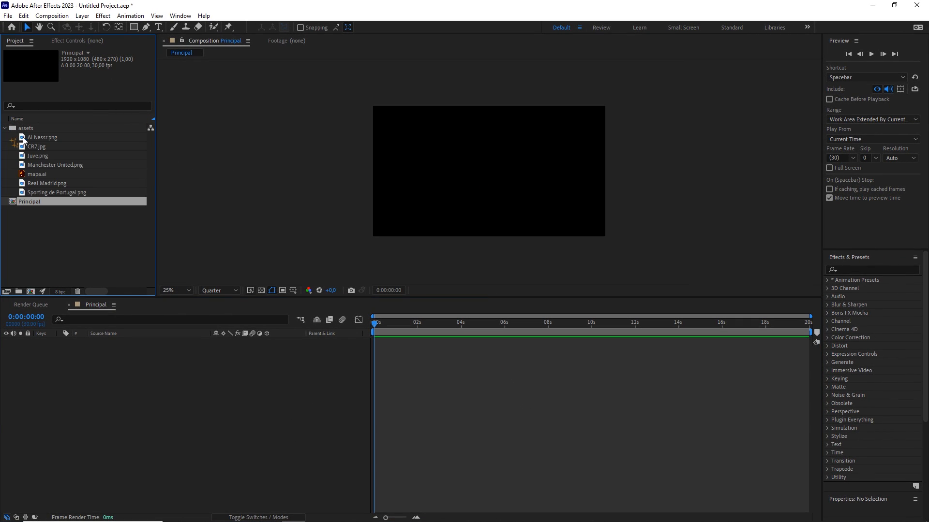
click(34, 146)
drag(51, 146, 147, 359)
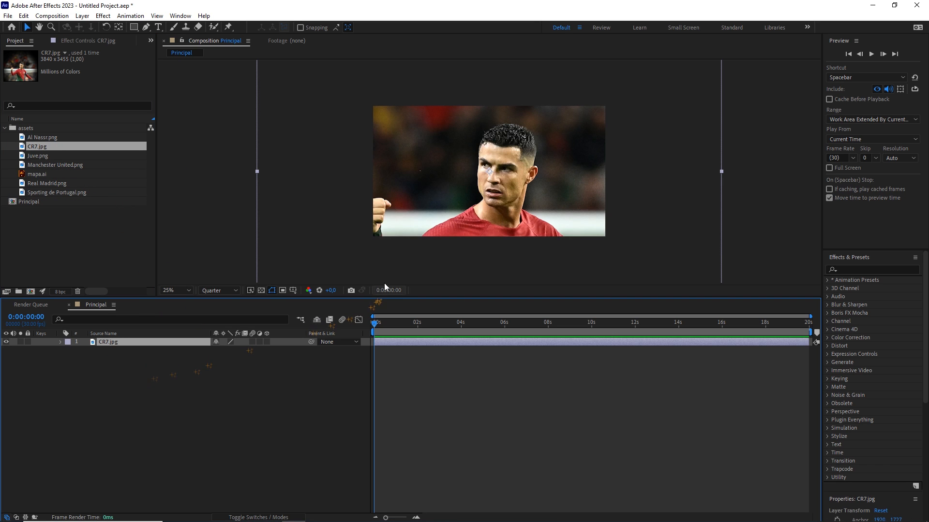
Step: Find the Tint effect and apply it to the CR7.jpg layer
click(861, 269)
text(tint)
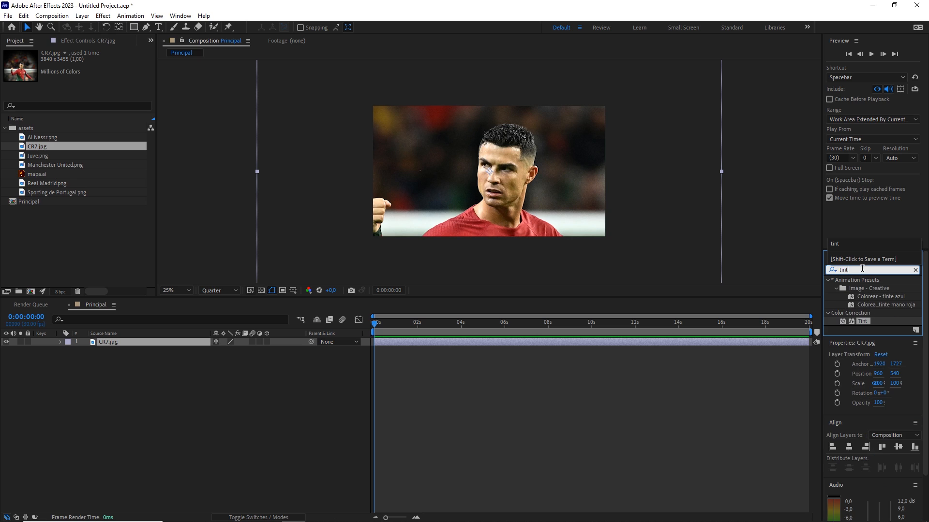
click(865, 321)
drag(866, 324, 129, 345)
Step: Set the Tint effect's Map White To colour to dark grey 232323
click(90, 78)
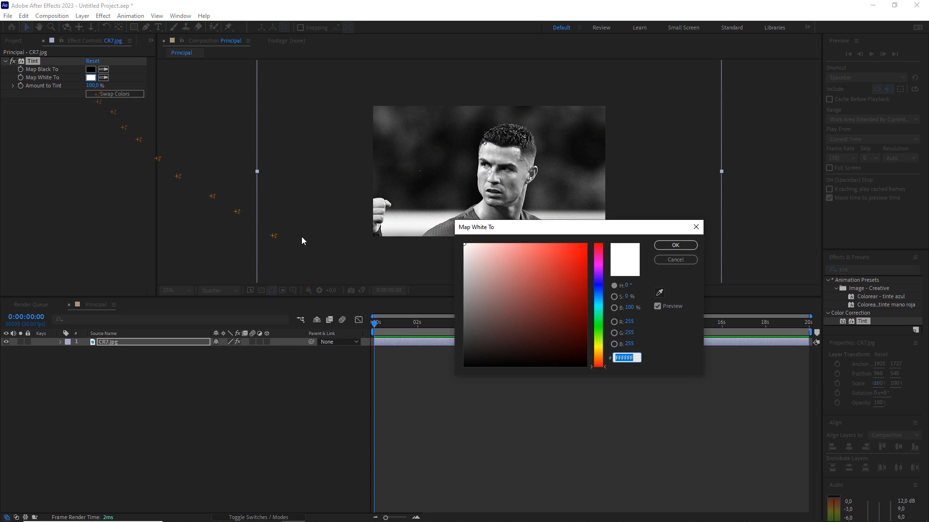
drag(473, 262, 413, 350)
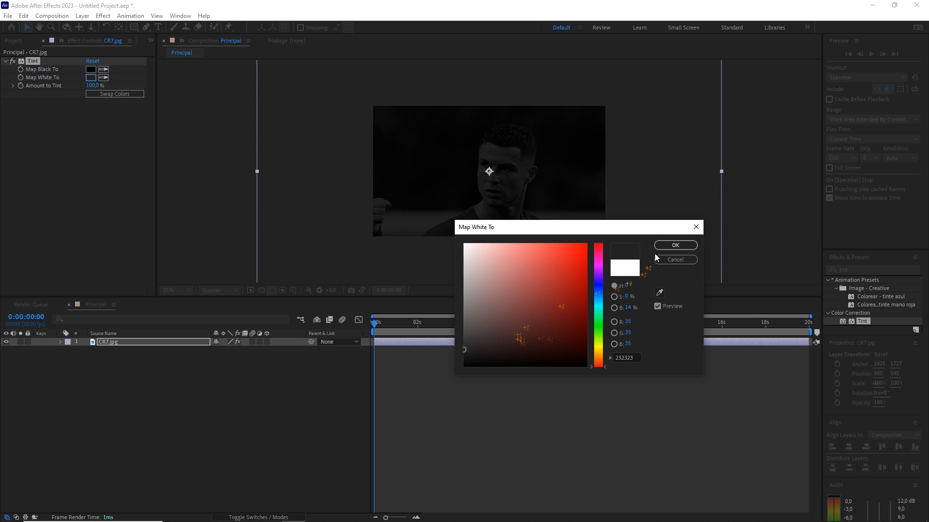
click(674, 247)
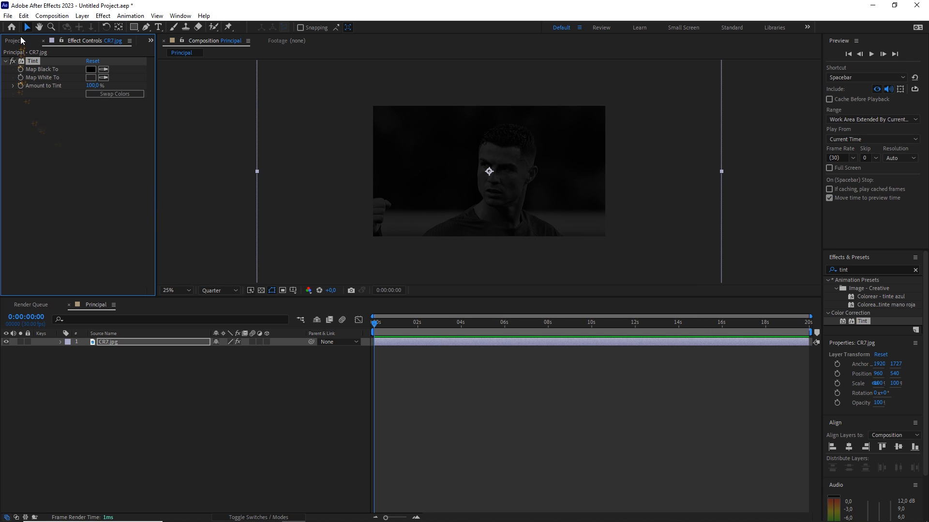
Step: Create a second composition named escudos, 1000 x 1000 px
click(16, 42)
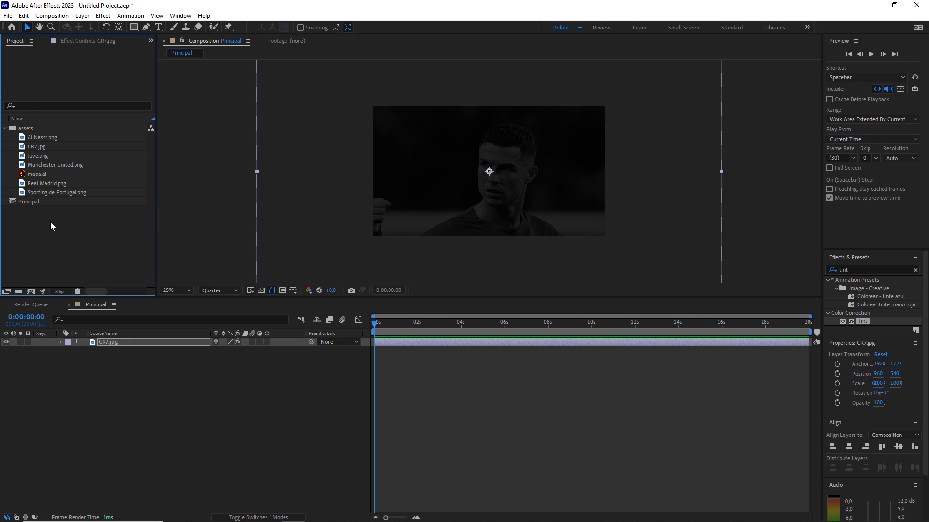
click(51, 16)
click(68, 26)
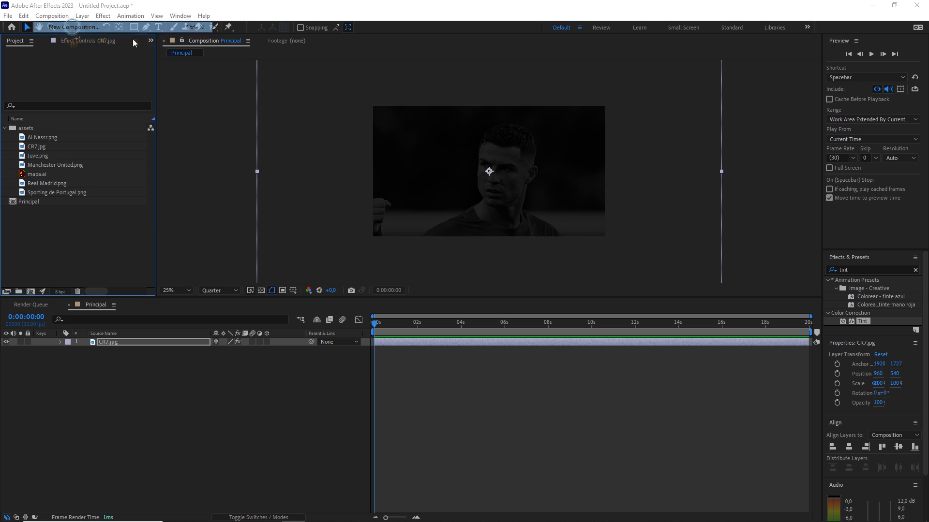
text(escudos)
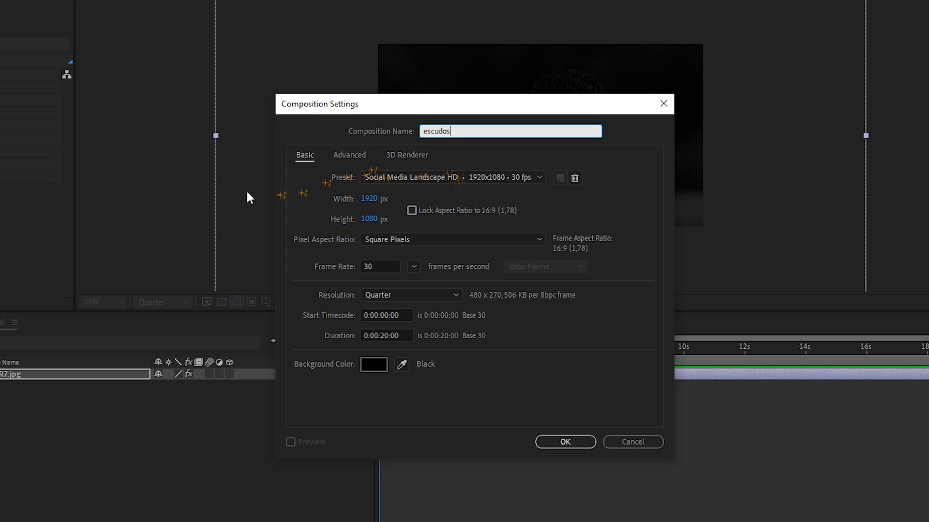
click(370, 199)
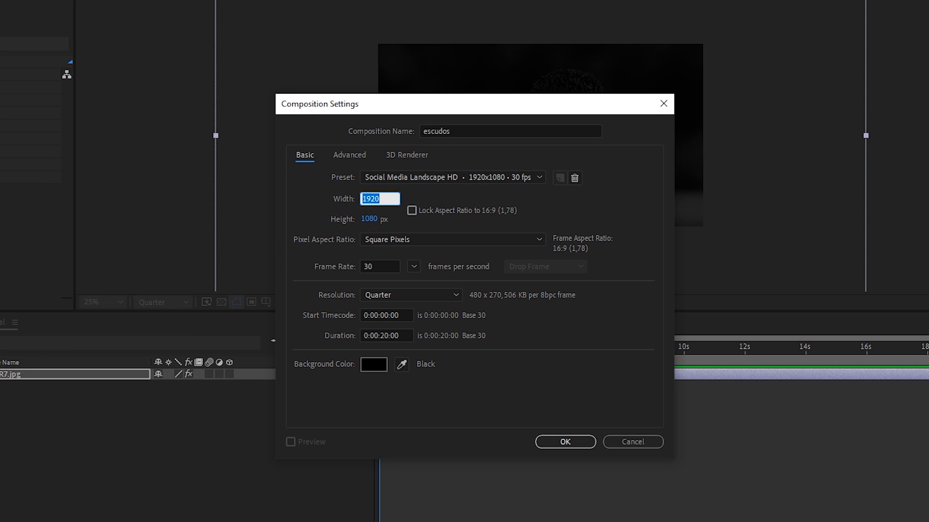
text(1000)
click(377, 218)
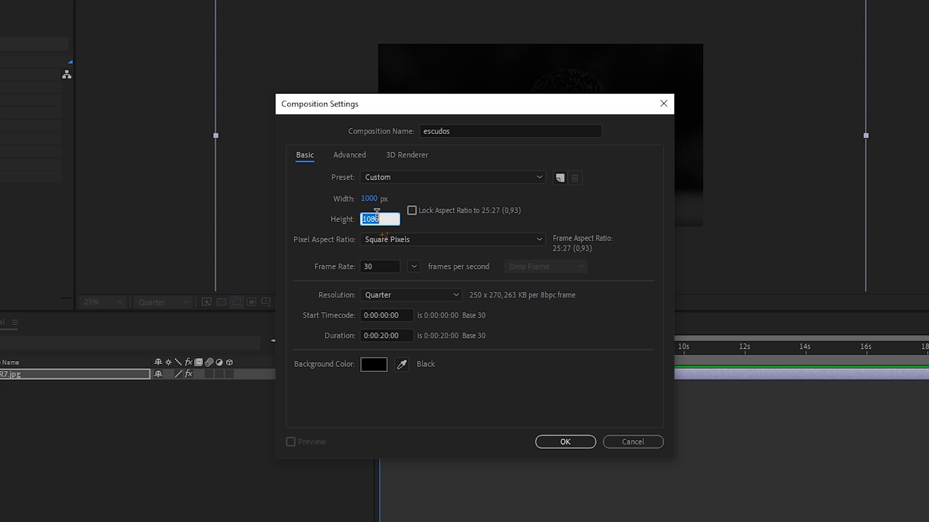
text(1000)
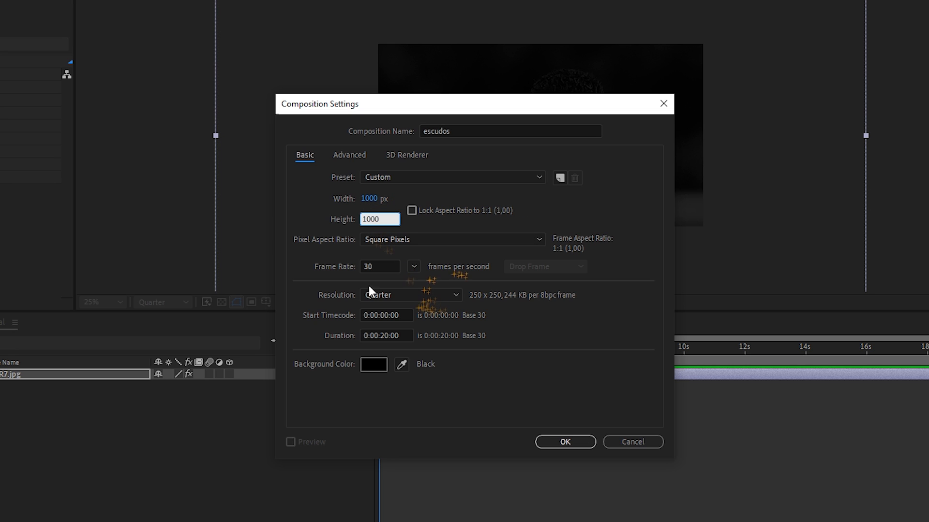
click(565, 442)
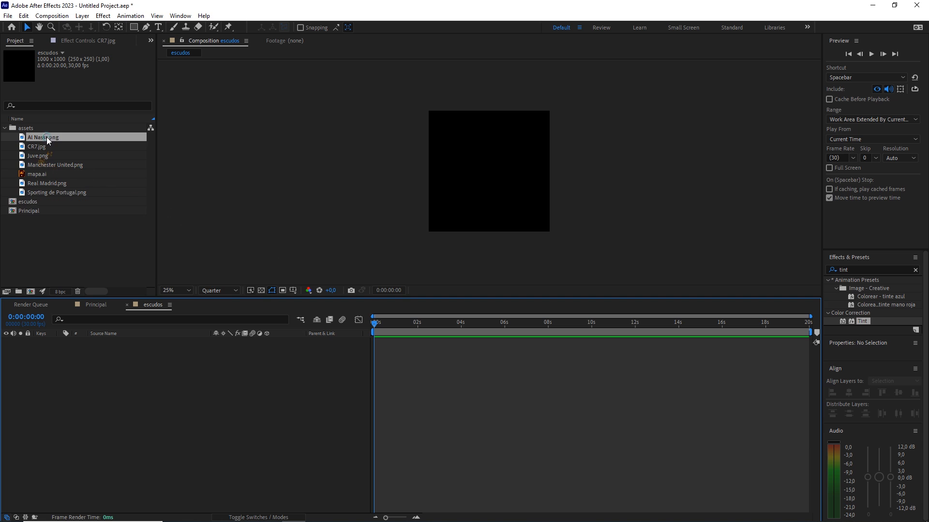
Step: Place Sporting de Portugal.png in the escudos composition and scale it to about 34% so the whole crest fits the frame
drag(46, 138, 135, 367)
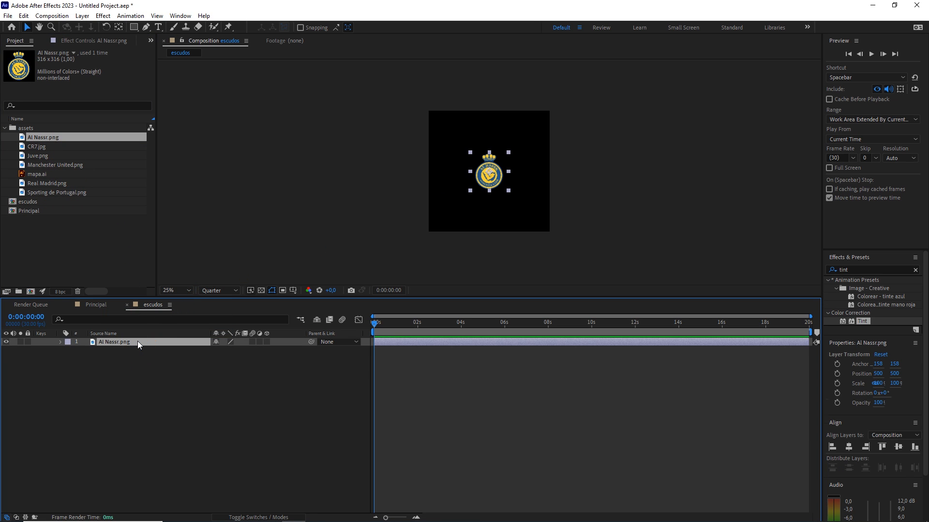
key(Delete)
click(69, 192)
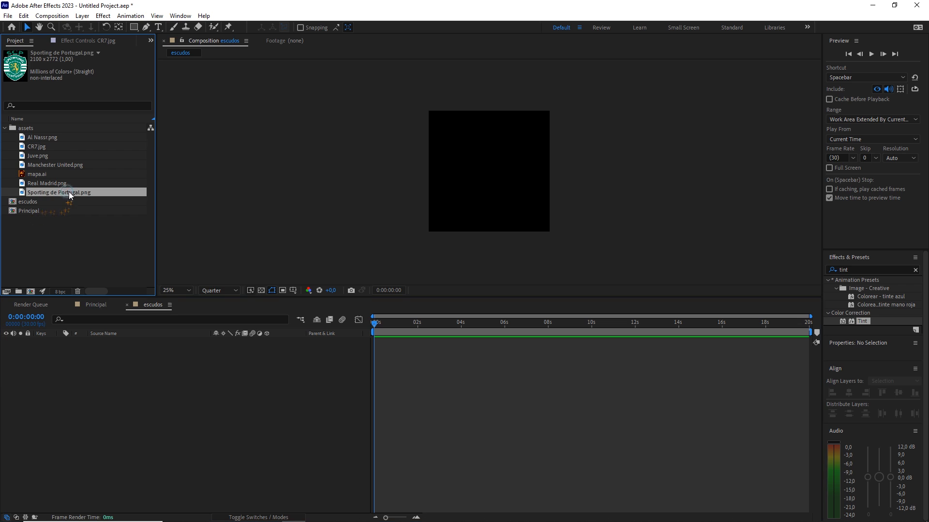
drag(66, 193, 153, 372)
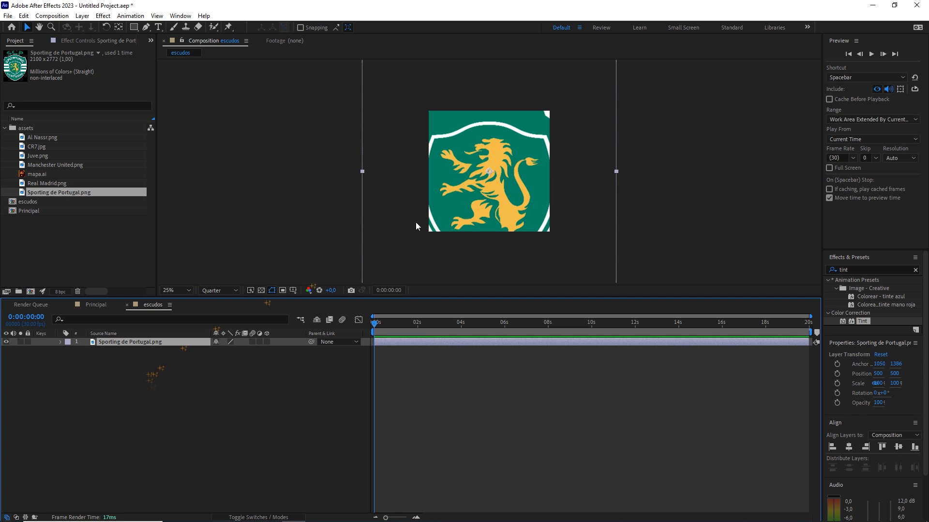
drag(616, 172, 533, 171)
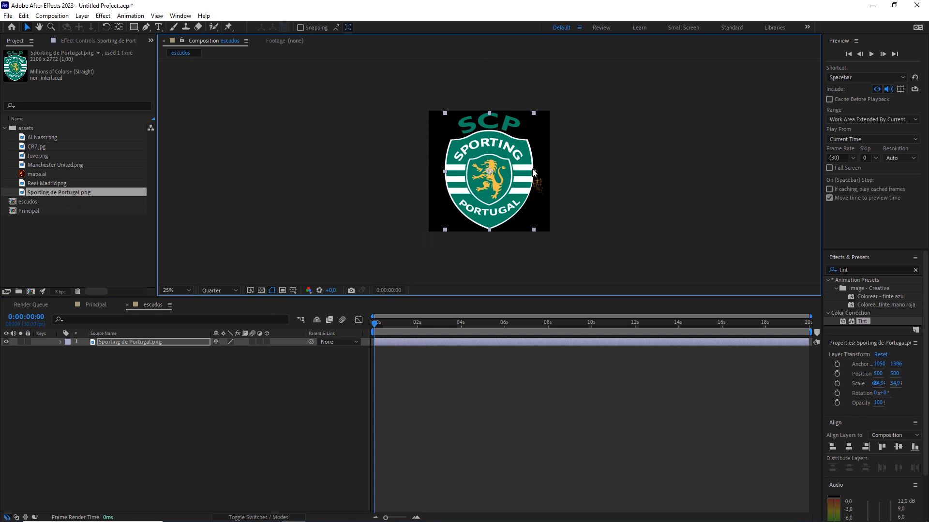
Step: Duplicate the escudos composition four times in the project
click(33, 202)
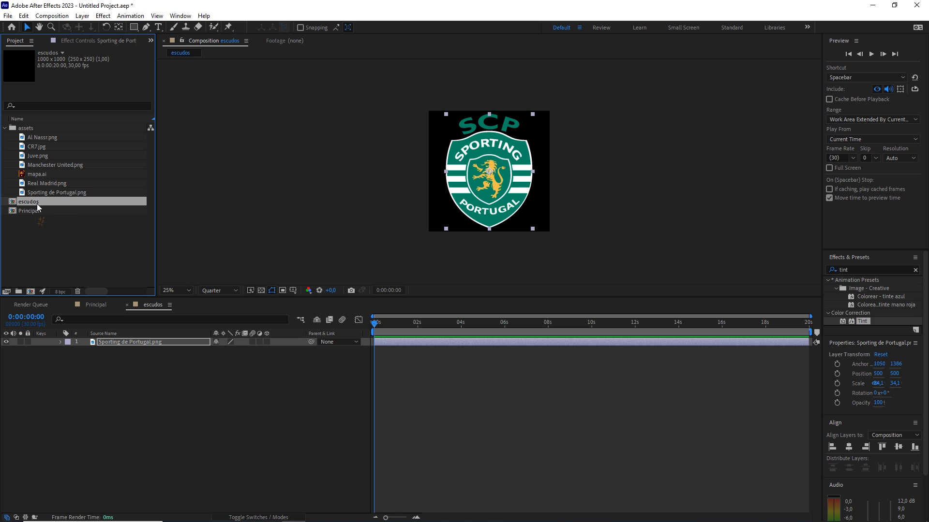
key(ctrl+d)
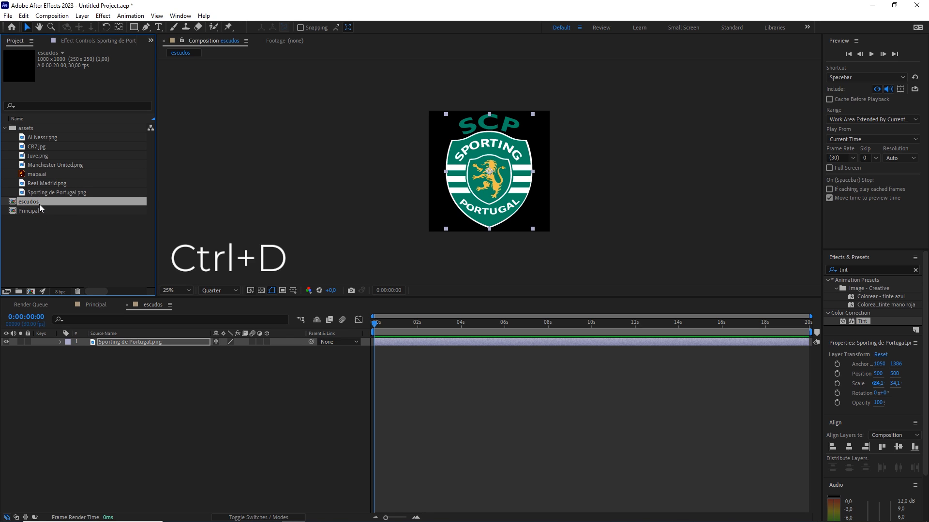
key(ctrl+d)
key(ctrl+d)
key(ctrl+d)
key(ctrl+d)
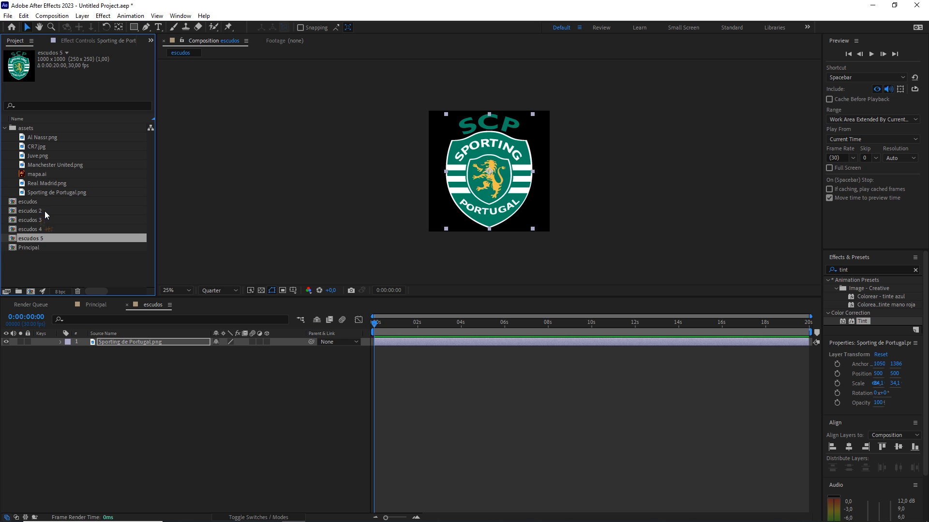
Step: In escudos 2, replace the Sporting crest with Manchester United.png, scaled to about 154% to fill the frame
double_click(44, 211)
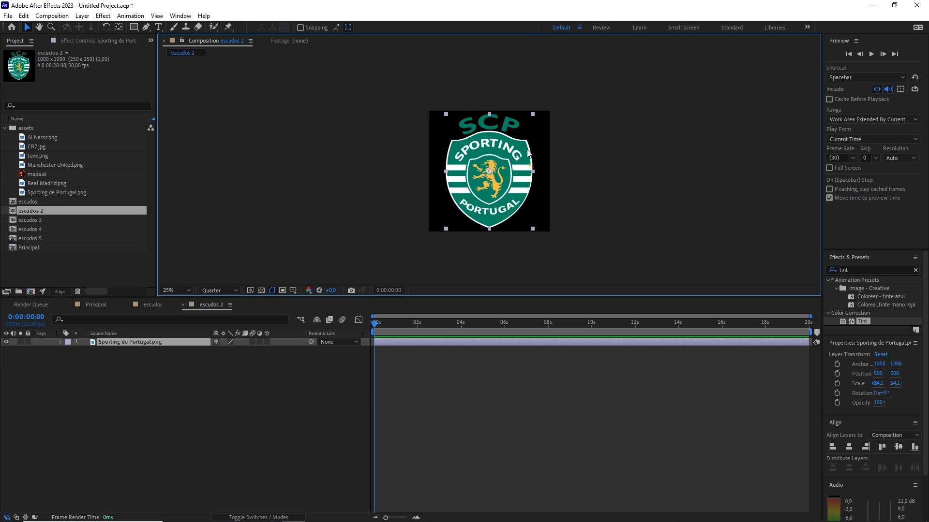
key(Delete)
drag(79, 165, 138, 363)
drag(525, 136, 546, 117)
Step: In escudos 3, replace the Sporting crest with Real Madrid.png, scaled to about 156%
double_click(43, 219)
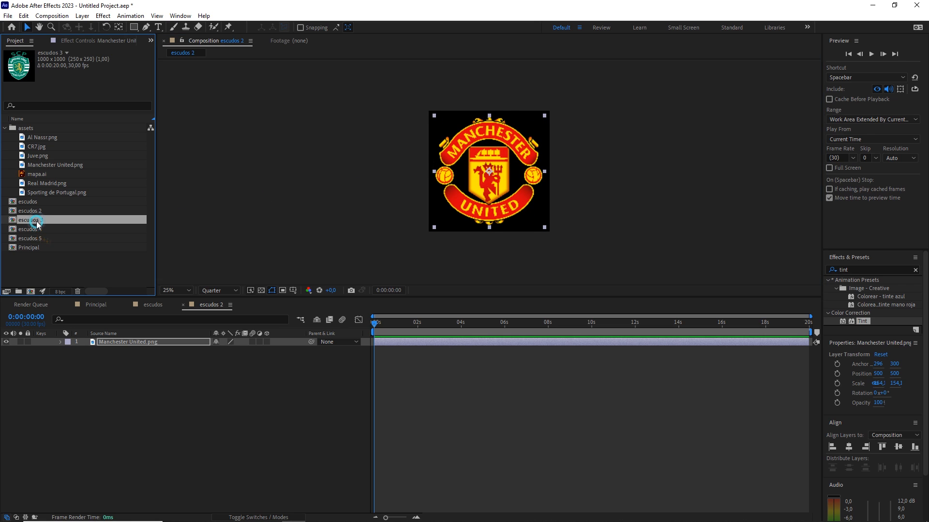
click(458, 169)
key(Delete)
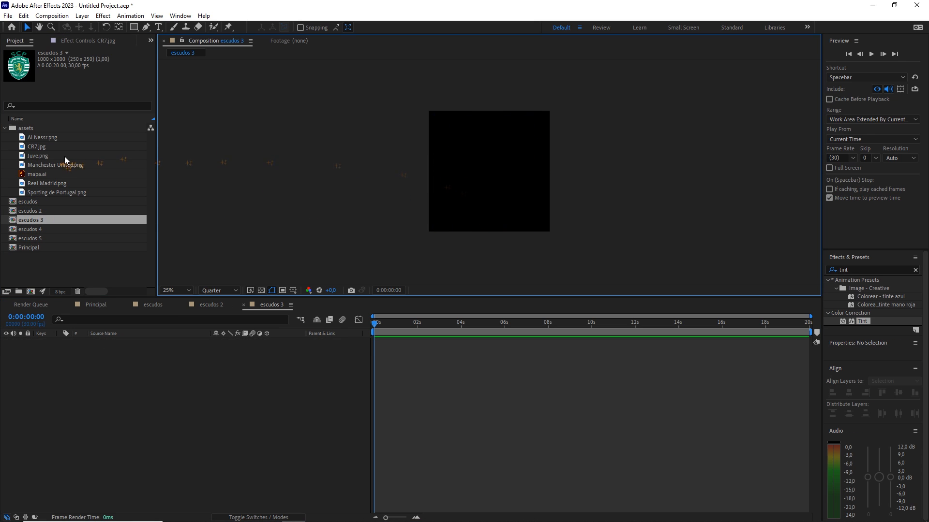
drag(62, 180, 164, 355)
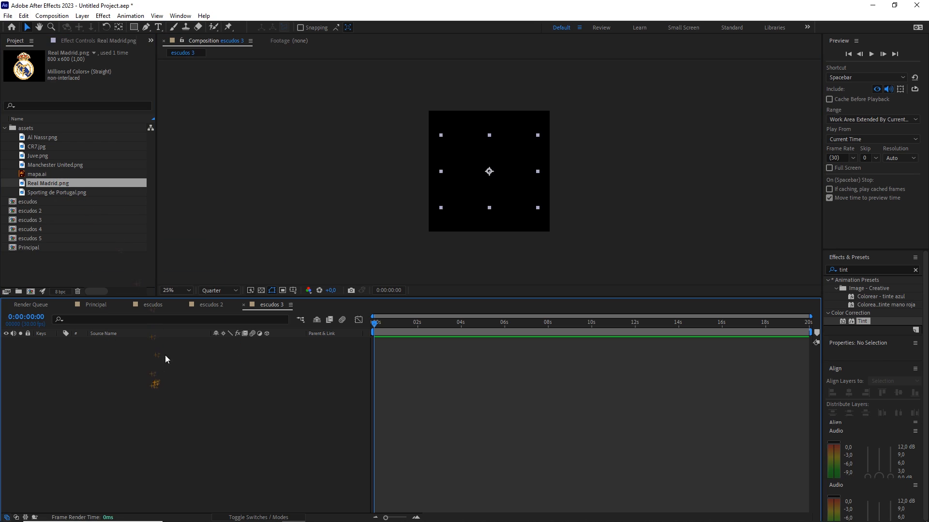
drag(538, 136, 564, 115)
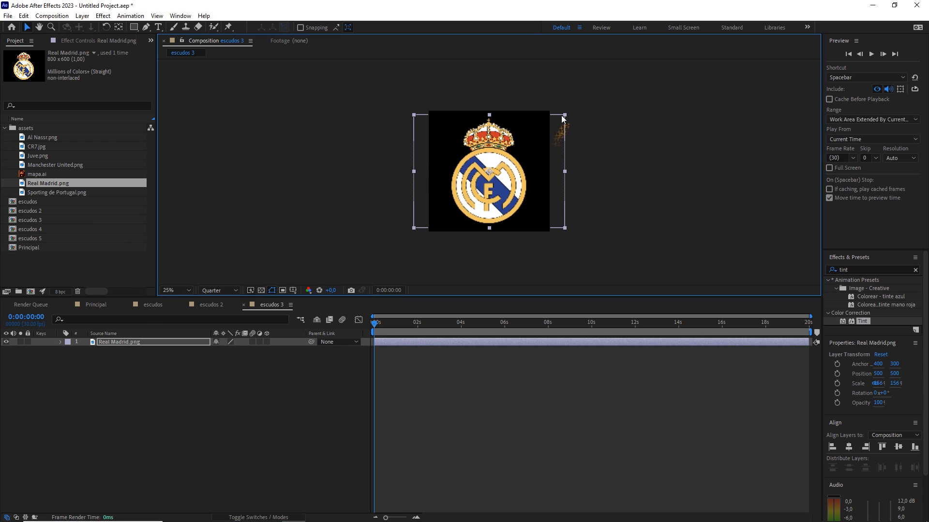
Step: In escudos 4, replace the Sporting crest with Juve.png, scaled to about 117%
double_click(42, 228)
click(450, 171)
key(Delete)
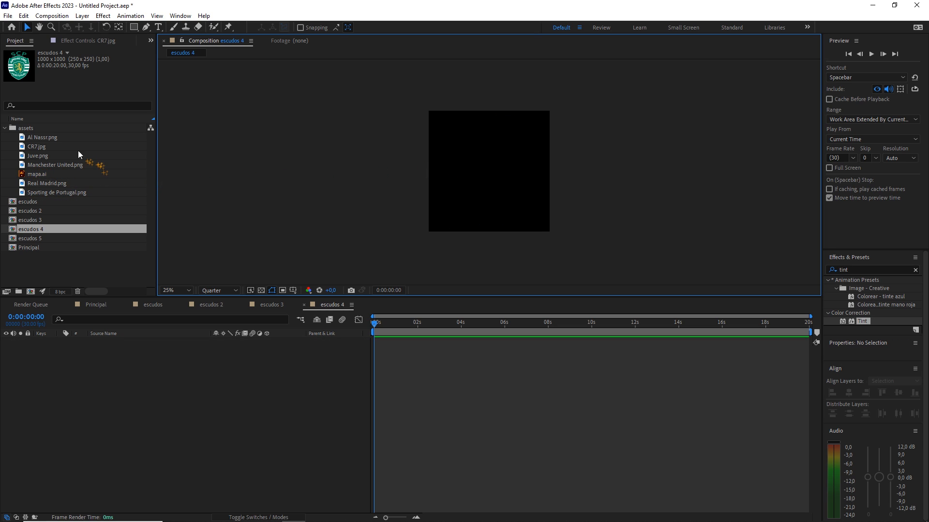
drag(48, 153, 126, 378)
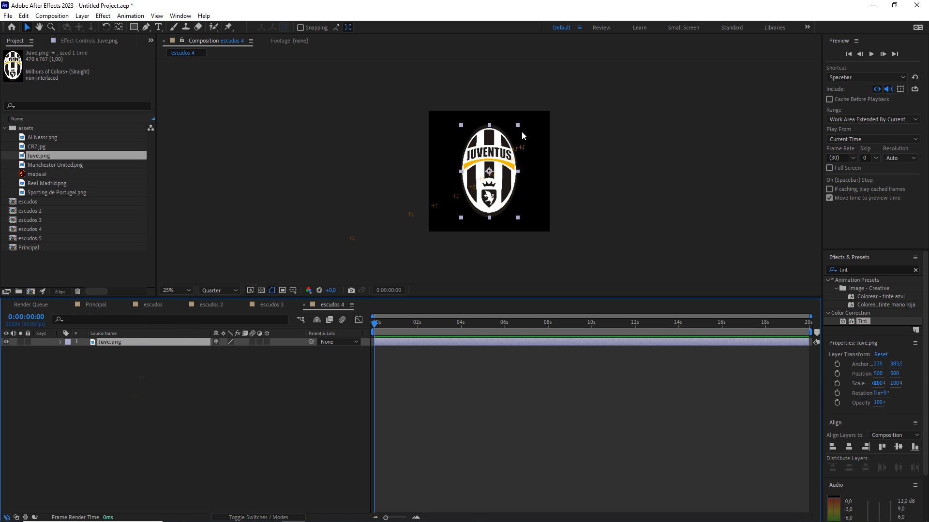
drag(519, 127, 522, 119)
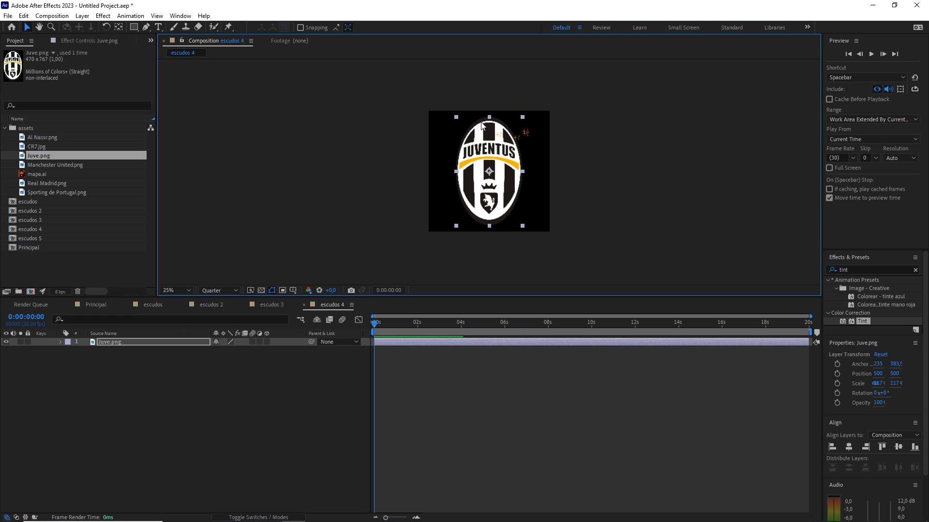
Step: In escudos 5, replace the Sporting crest with Al Nassr.png, scaled to about 272% to fill the frame
double_click(39, 239)
click(532, 167)
key(Delete)
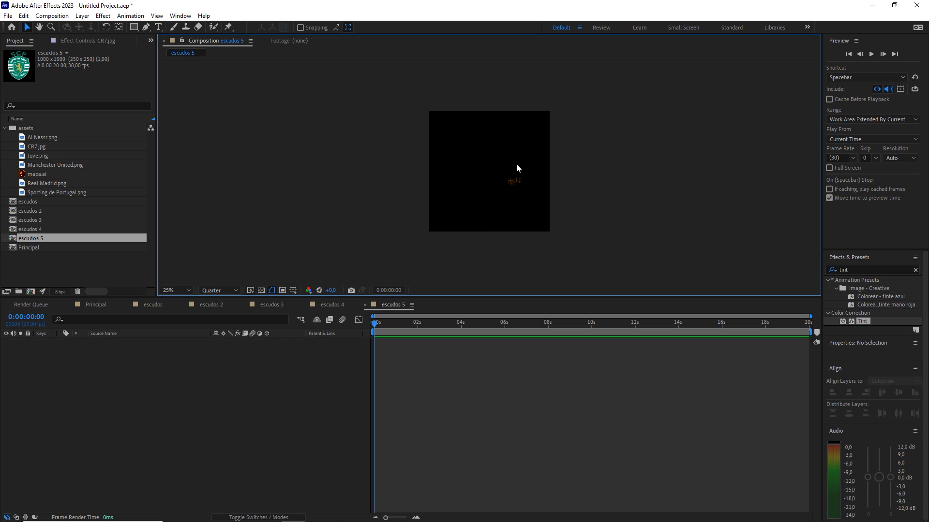
drag(51, 139, 143, 349)
drag(509, 158, 540, 124)
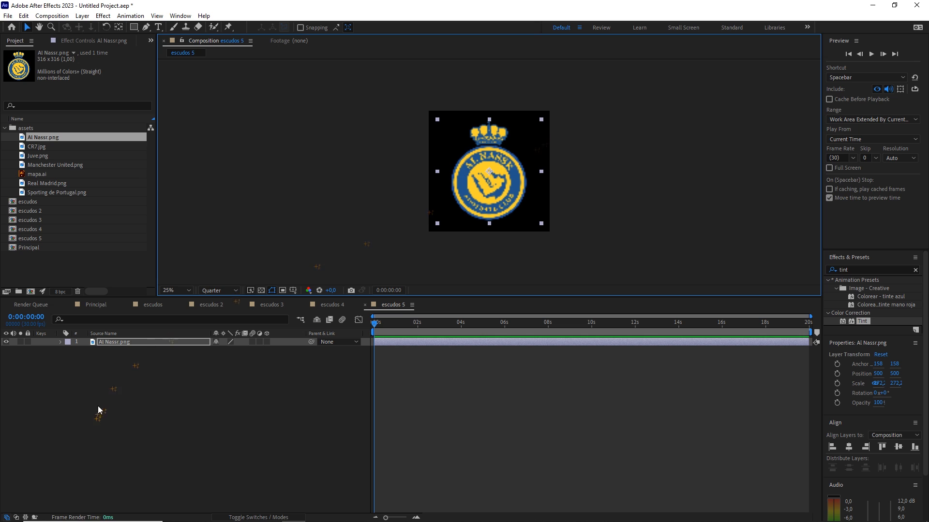
click(125, 405)
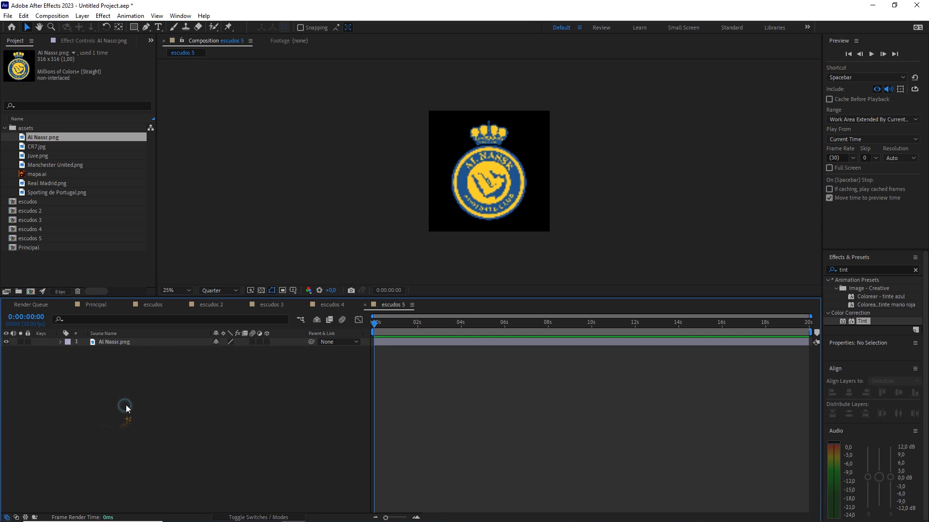
Step: Create a new empty shape layer in the Principal composition above the CR7 photo
click(100, 308)
click(212, 401)
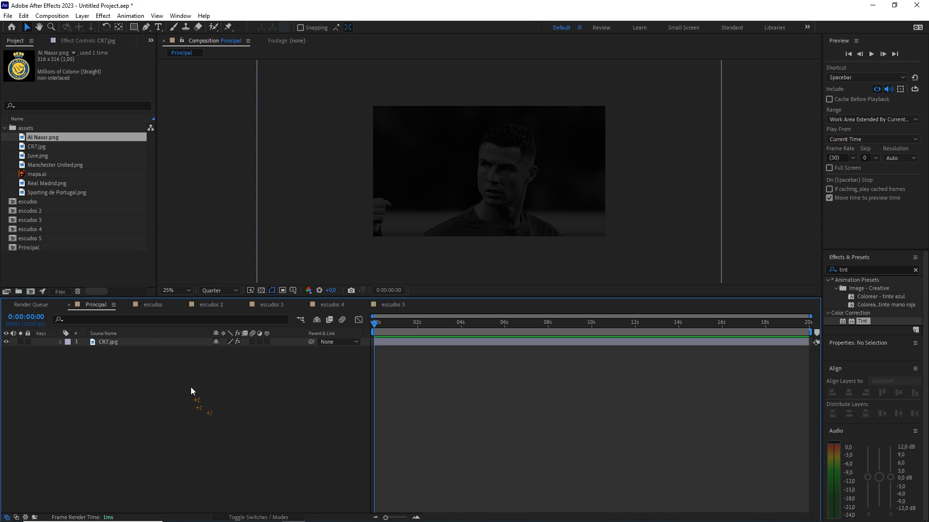
right_click(192, 392)
mouse_move(276, 393)
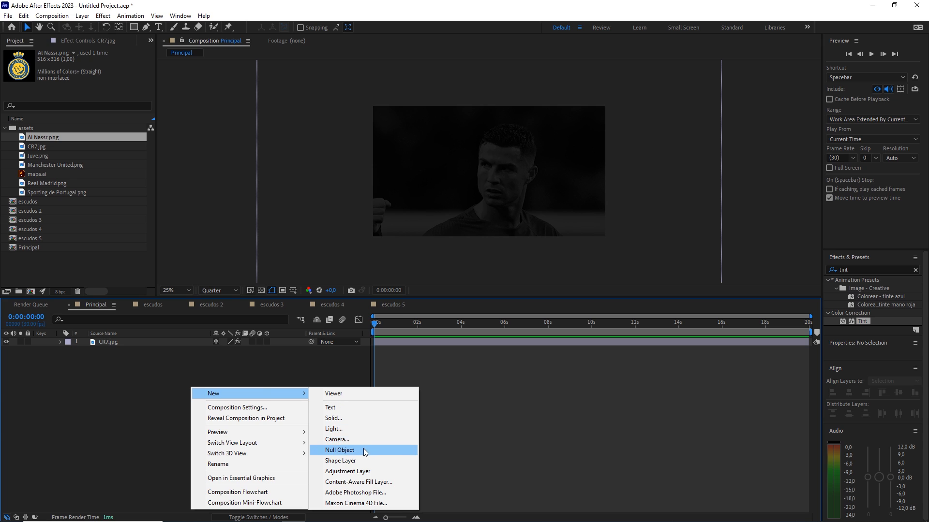
click(340, 461)
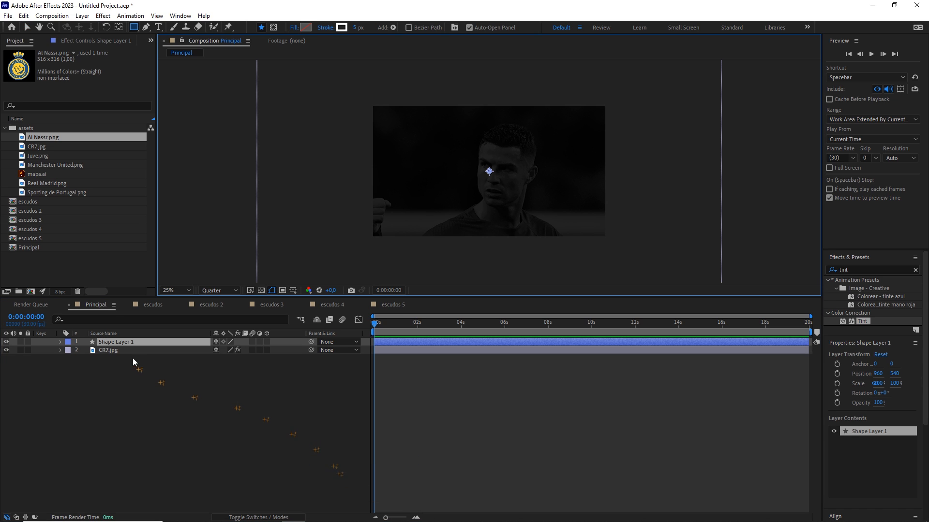
Step: Add a Polystar path to Shape Layer 1 and set its type to Polygon
click(61, 342)
click(301, 350)
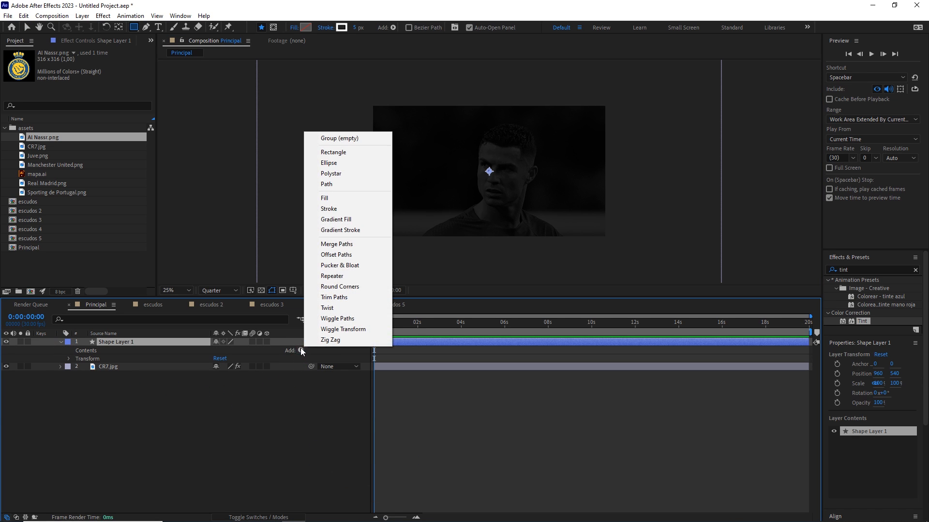
click(340, 175)
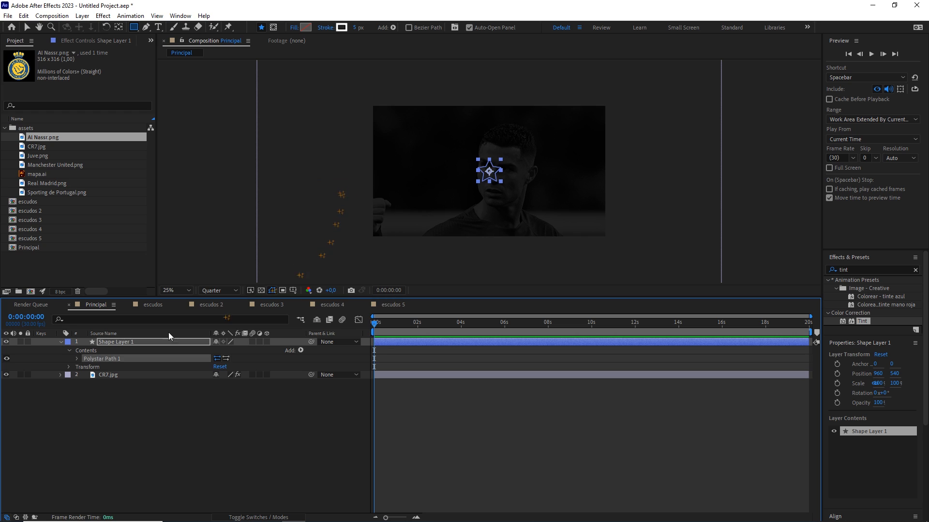
click(77, 359)
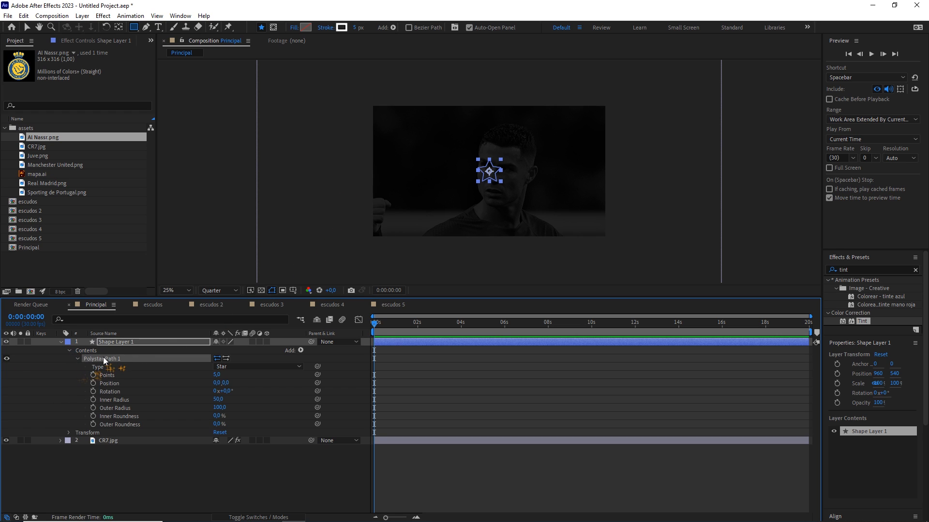
click(243, 367)
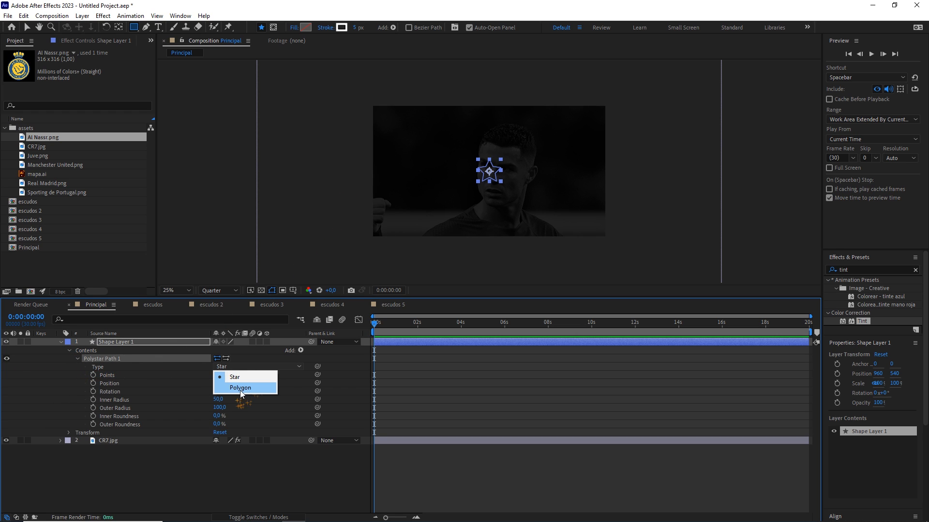
click(247, 389)
key(period)
key(period)
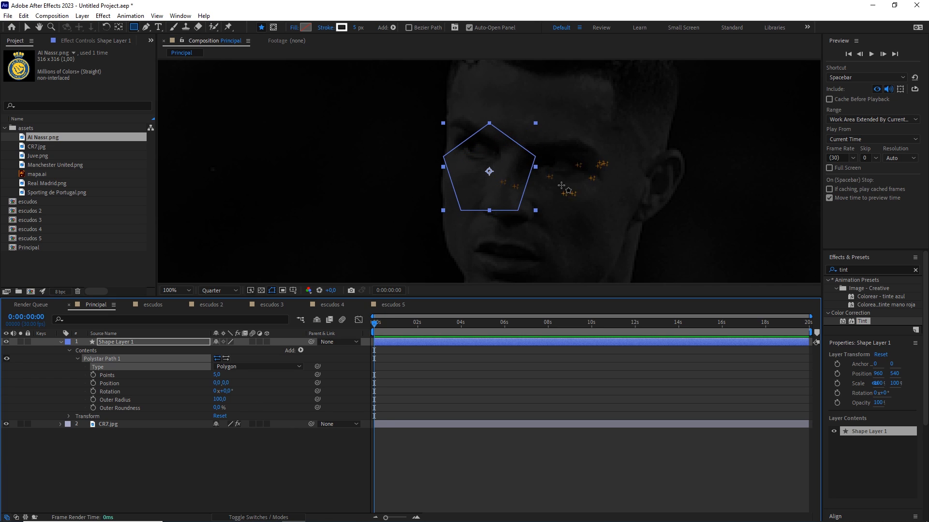
Step: Try the polygon with 3 points and return its point count to 5
drag(216, 375, 217, 376)
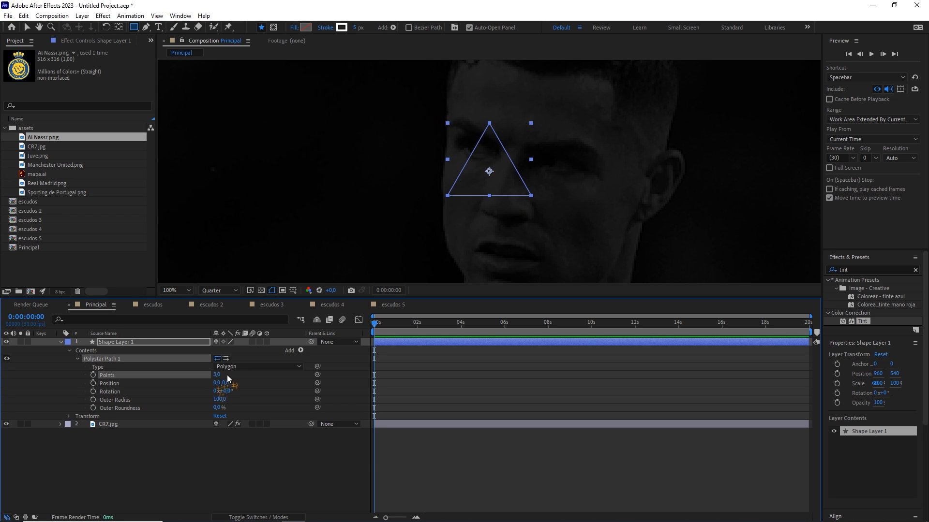
click(214, 376)
key(Up)
key(Up)
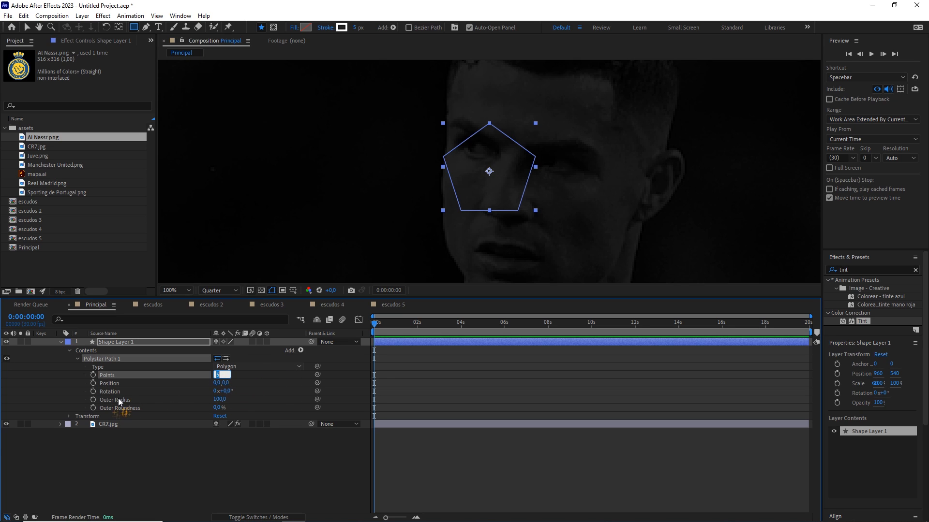
Step: Enlarge the pentagon by setting its outer radius to 400
drag(219, 399, 269, 399)
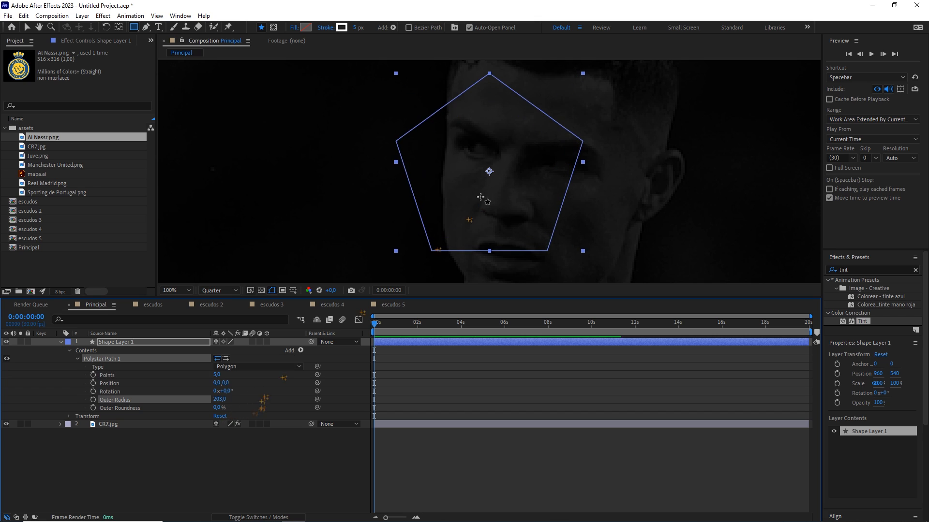
key(comma)
click(221, 399)
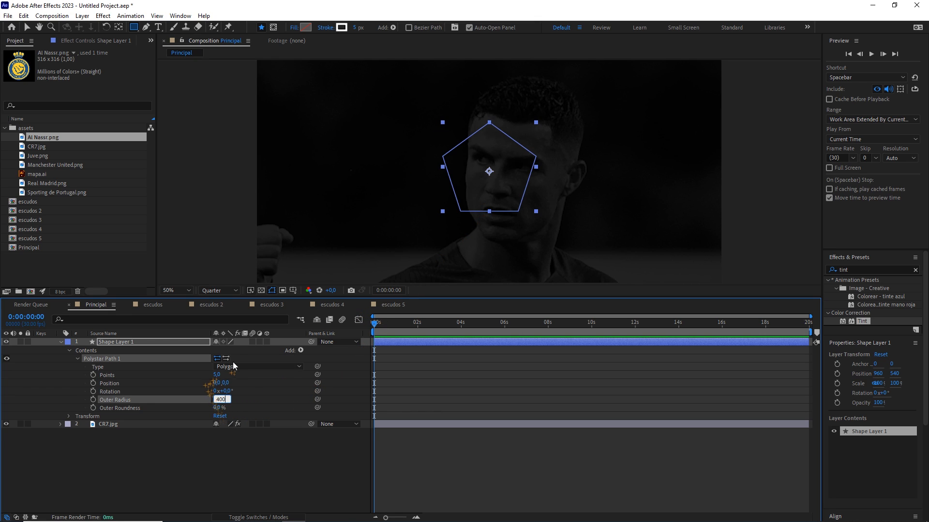
Step: Add a stroke to the pentagon, 5 px wide and white (FFFFFF)
click(300, 351)
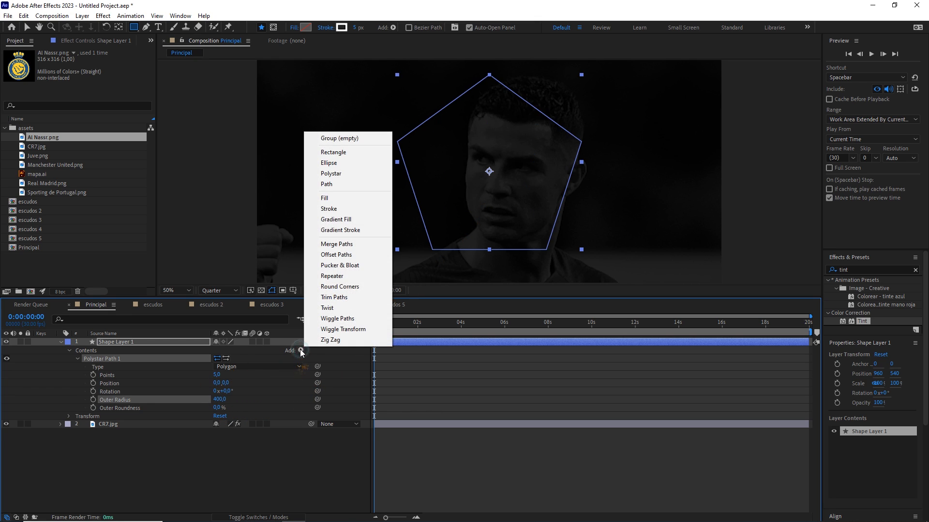
click(339, 213)
click(357, 28)
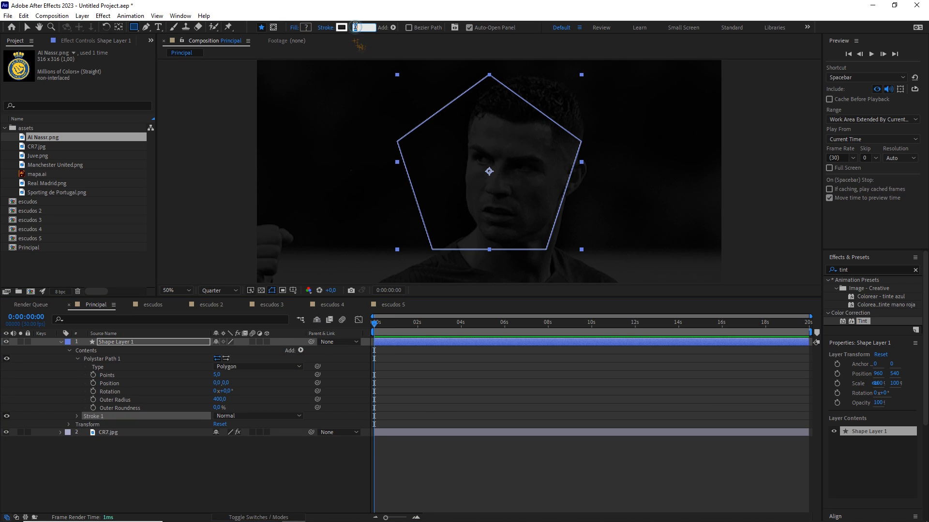
key(Up)
key(Up)
key(Up)
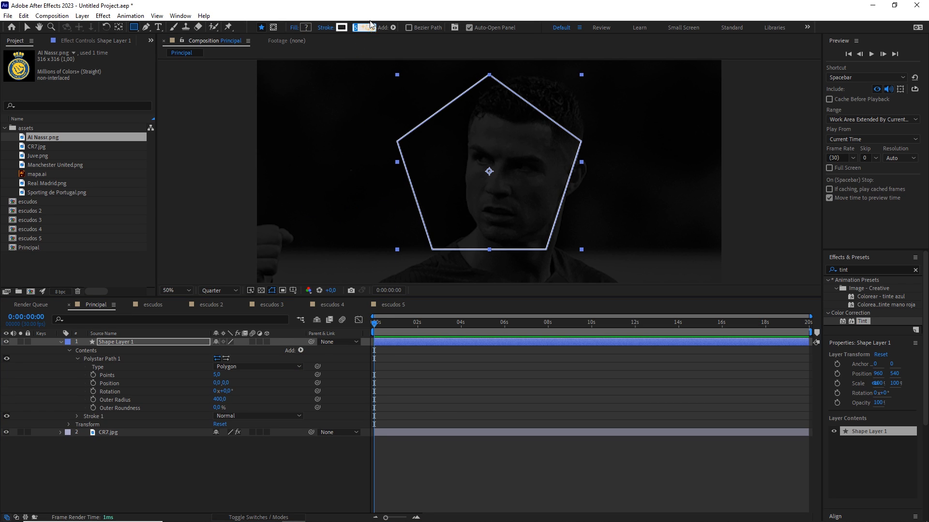
click(341, 27)
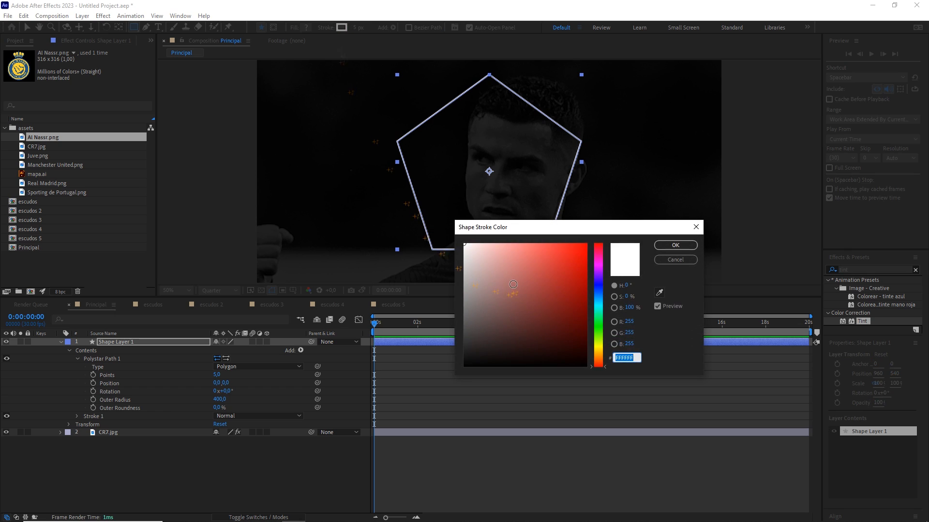
click(662, 246)
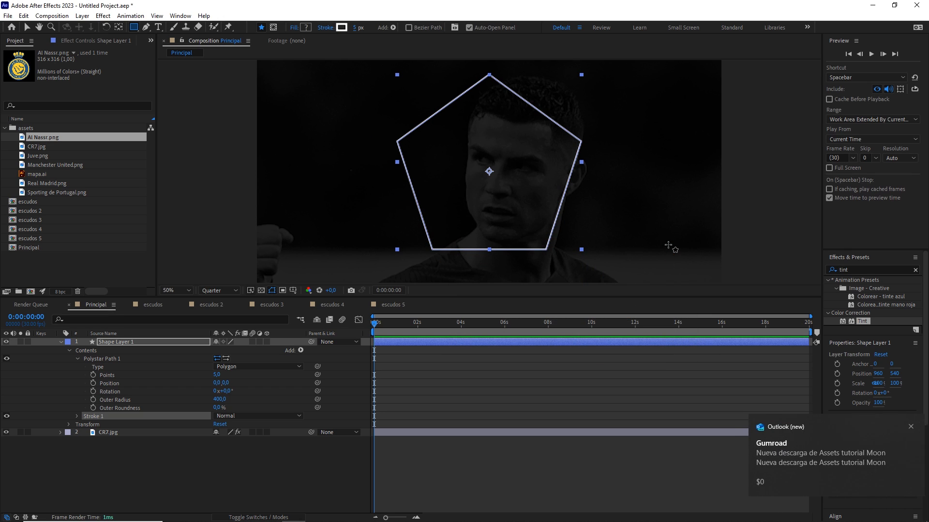
Step: Convert the pentagon's Polystar Path 1 in Shape Layer 1 to a Bezier path
click(122, 342)
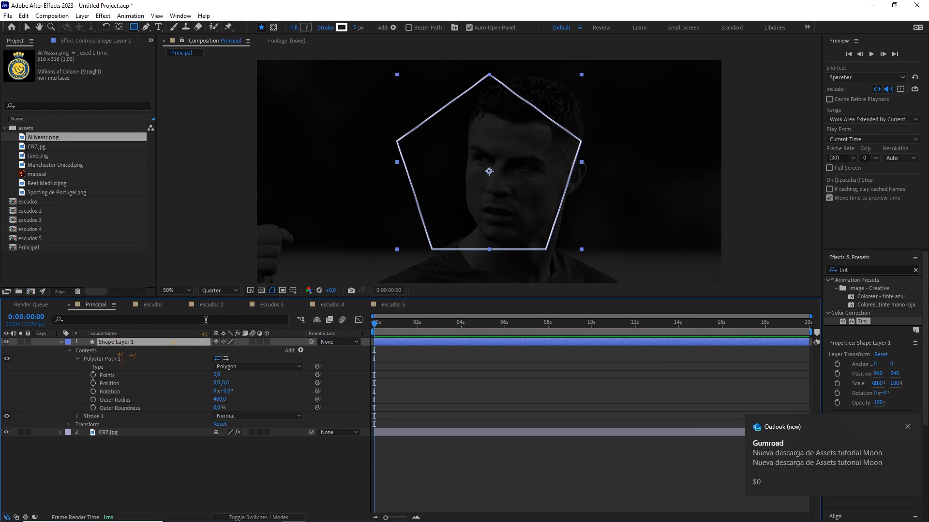
click(103, 358)
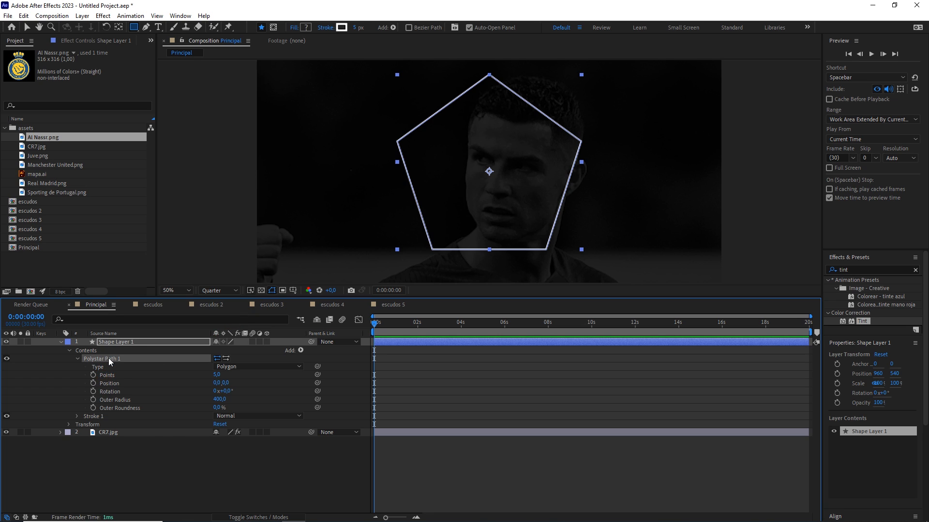
right_click(108, 358)
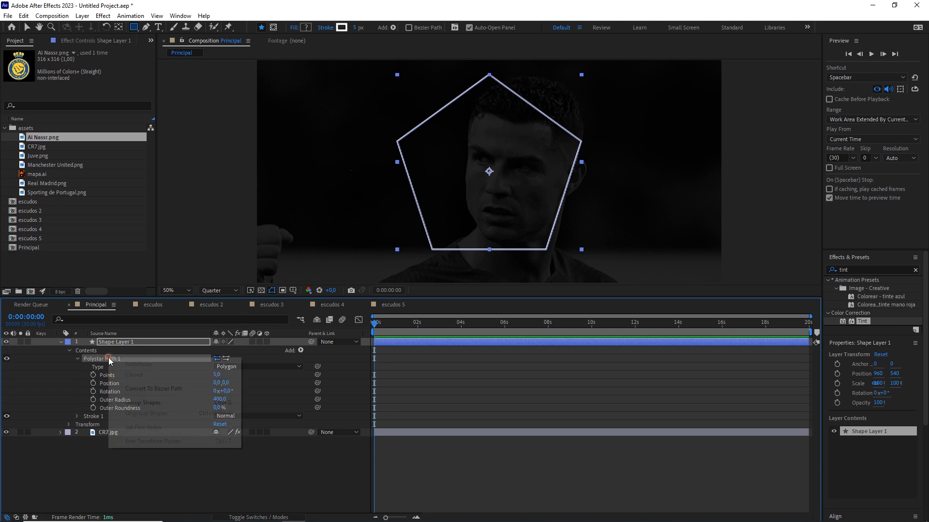
click(157, 389)
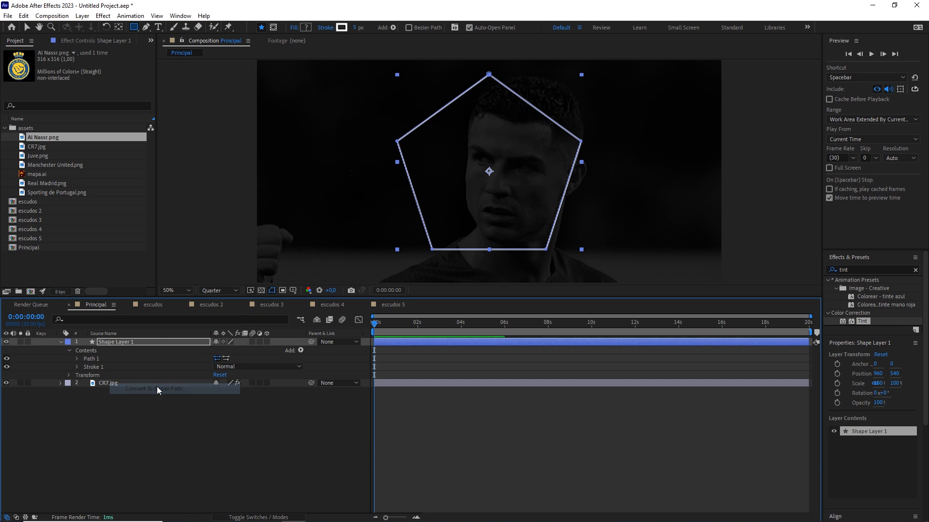
Step: Try moving the pentagon's left and upper vertices with the Pen tool, undoing each move
click(146, 27)
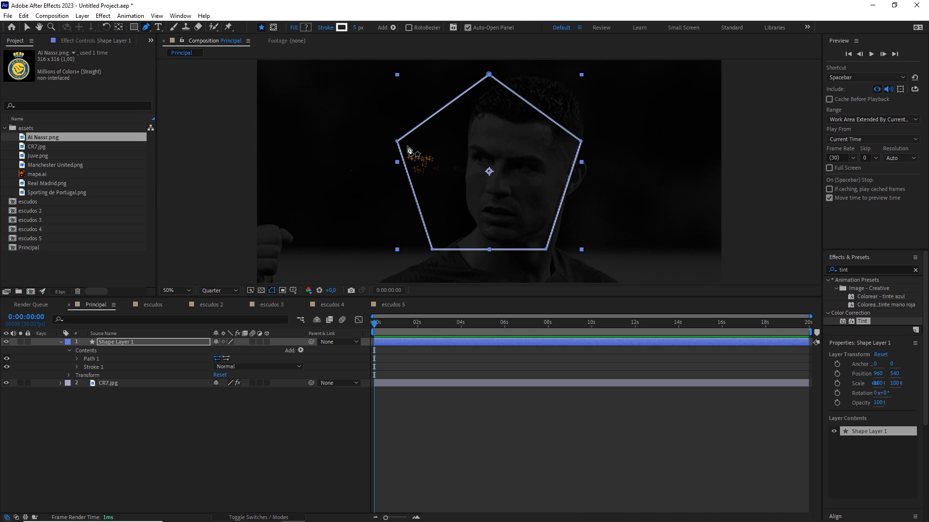
mouse_move(397, 141)
mouse_down()
mouse_move(427, 150)
mouse_move(394, 148)
mouse_move(398, 138)
mouse_up()
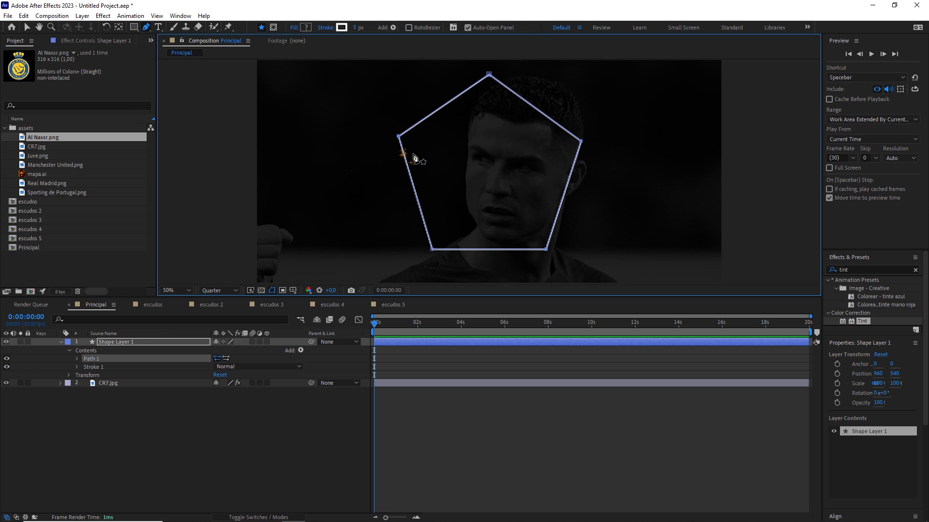
key(ctrl+z)
drag(489, 75, 486, 105)
key(ctrl+z)
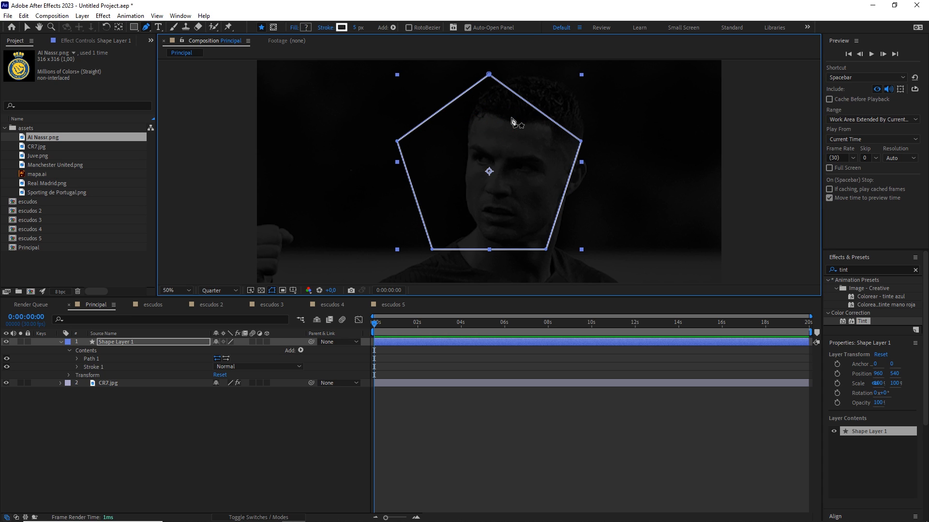
Step: Make both Shape Layer 1 and the CR7.jpg layer 3D layers
click(266, 341)
key(F4)
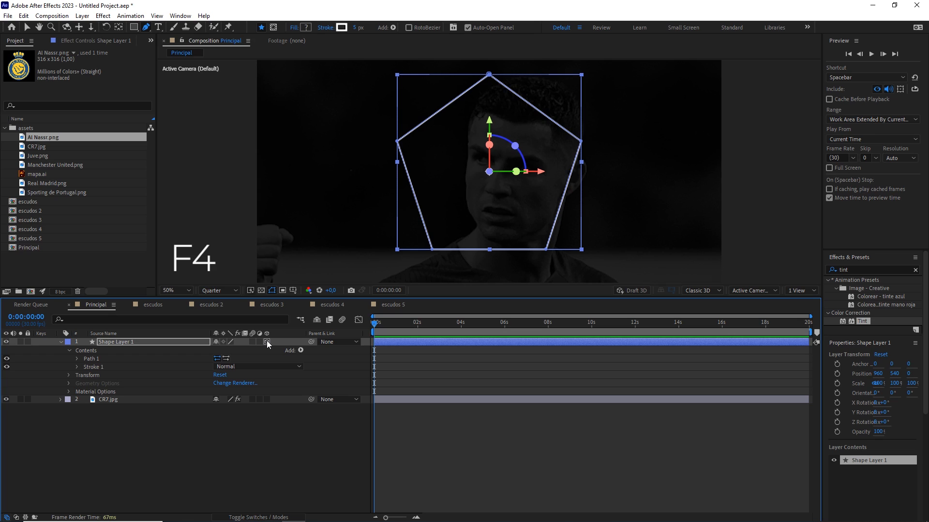
key(F4)
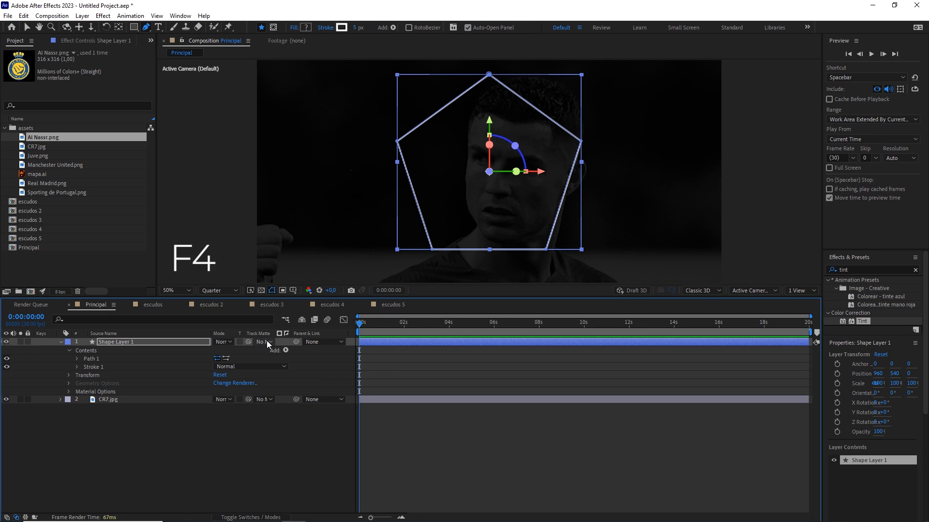
key(F4)
click(268, 400)
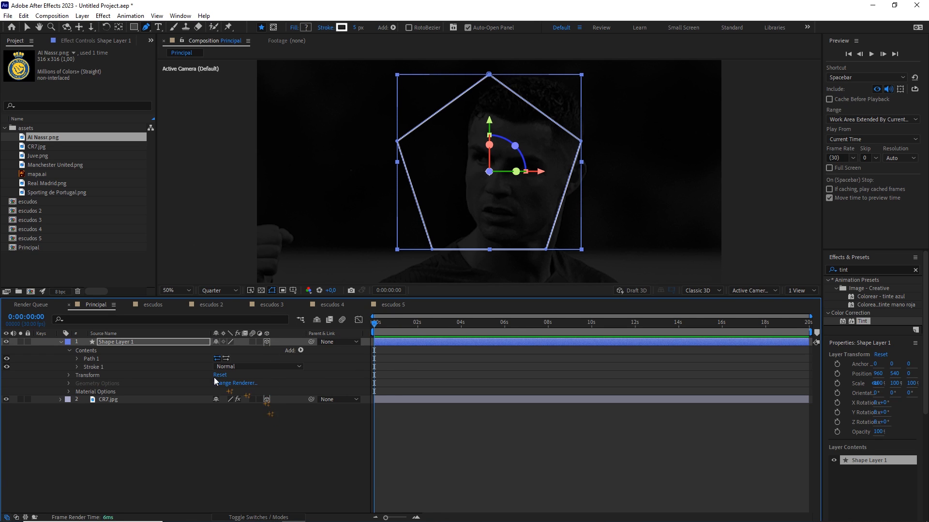
Step: Copy the Path property of the pentagon's Path 1 in Shape Layer 1
click(76, 359)
click(109, 367)
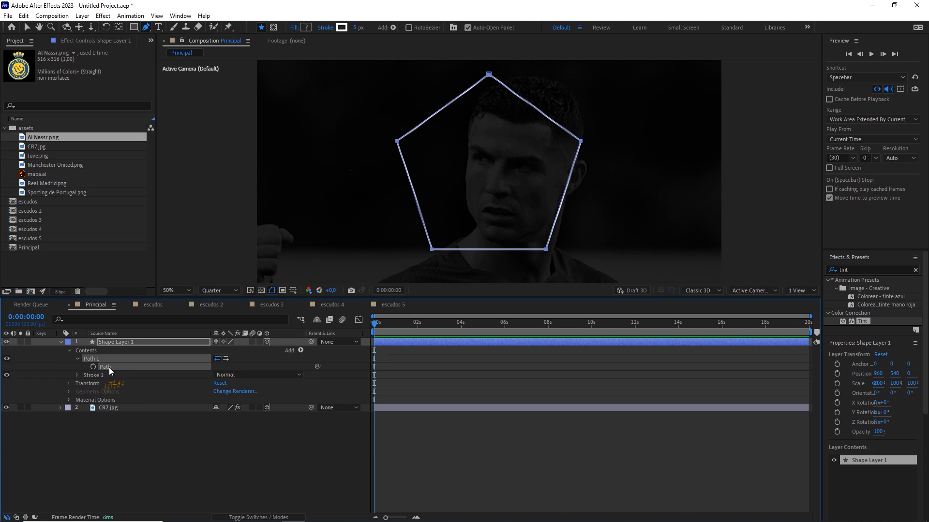
key(ctrl+c)
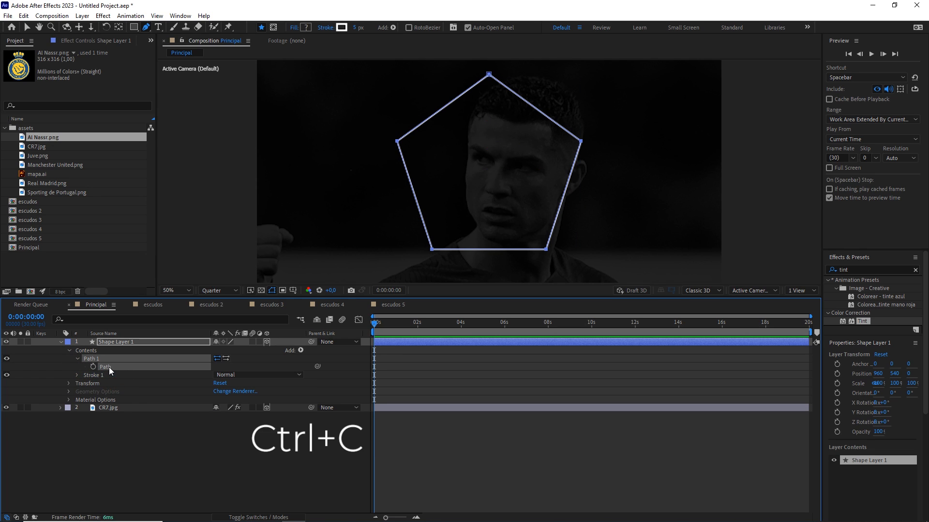
Step: Create a One-Node Camera with the 50mm preset in the Principal composition
click(205, 423)
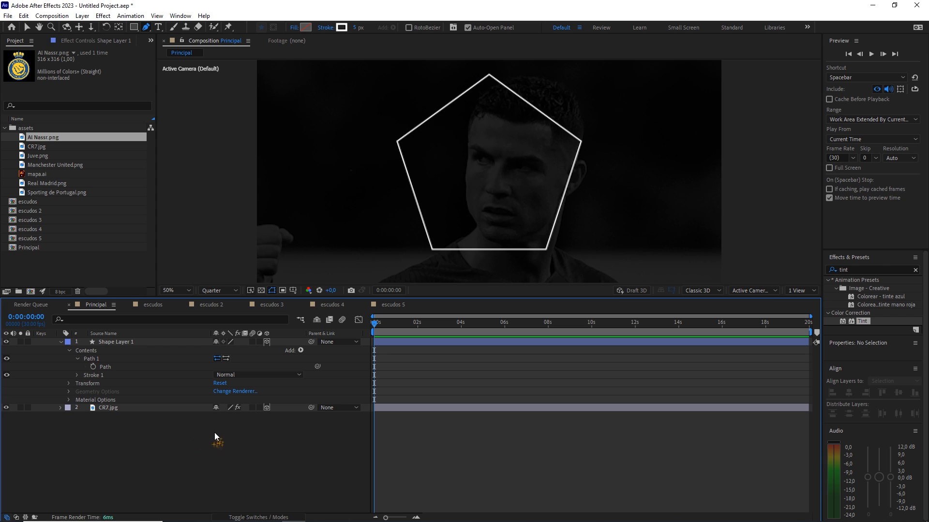
right_click(214, 432)
mouse_move(306, 316)
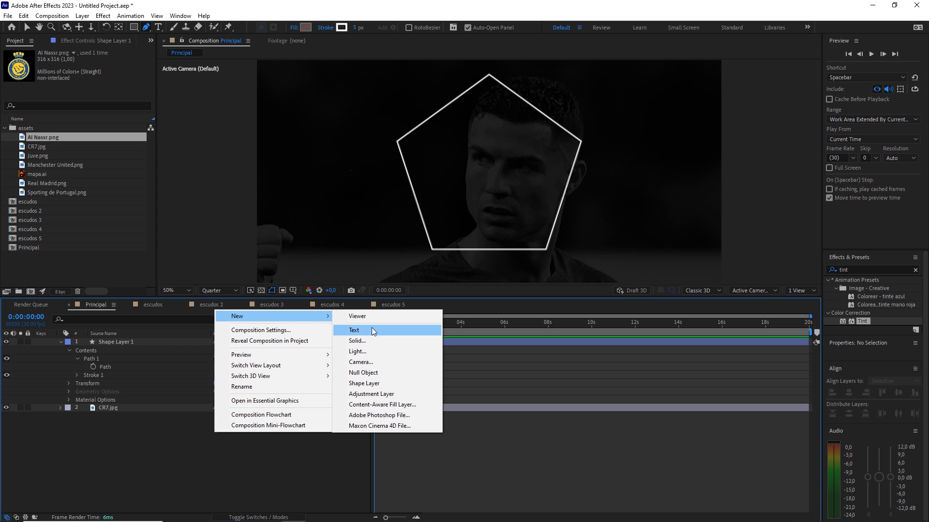
click(369, 361)
click(519, 215)
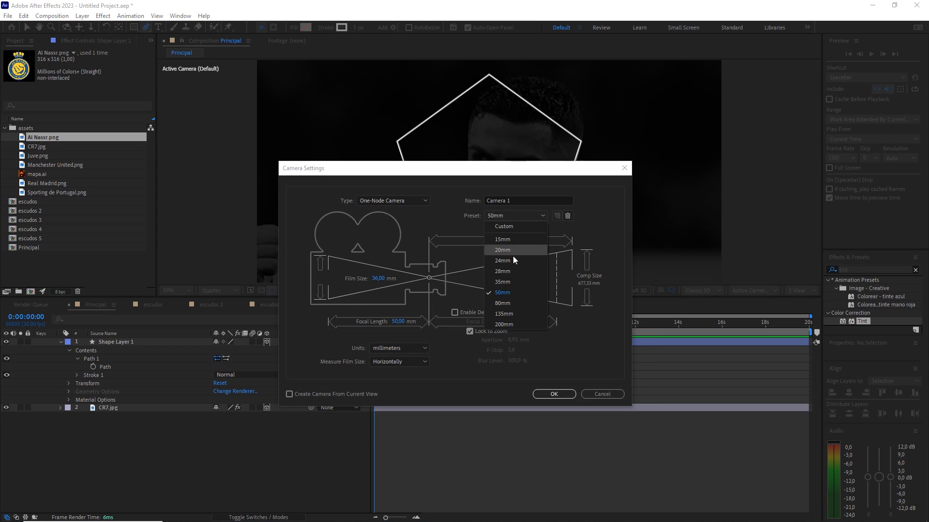
click(507, 292)
click(408, 200)
click(406, 212)
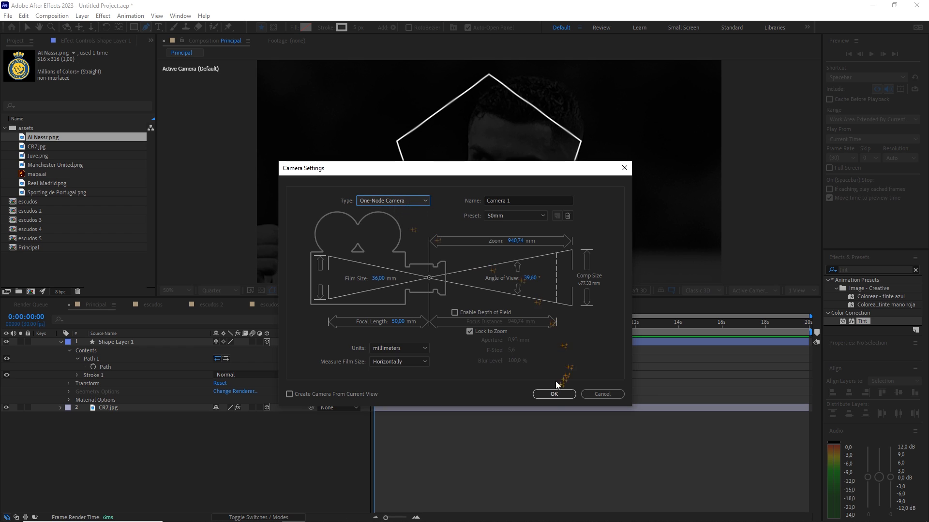
click(554, 393)
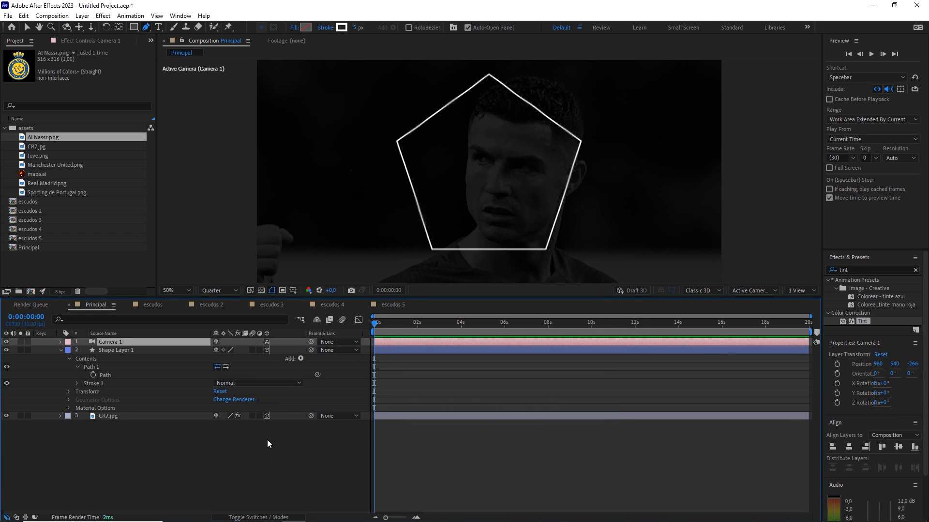
Step: Add a null object to the Principal composition and make it a 3D layer
right_click(267, 440)
mouse_move(373, 325)
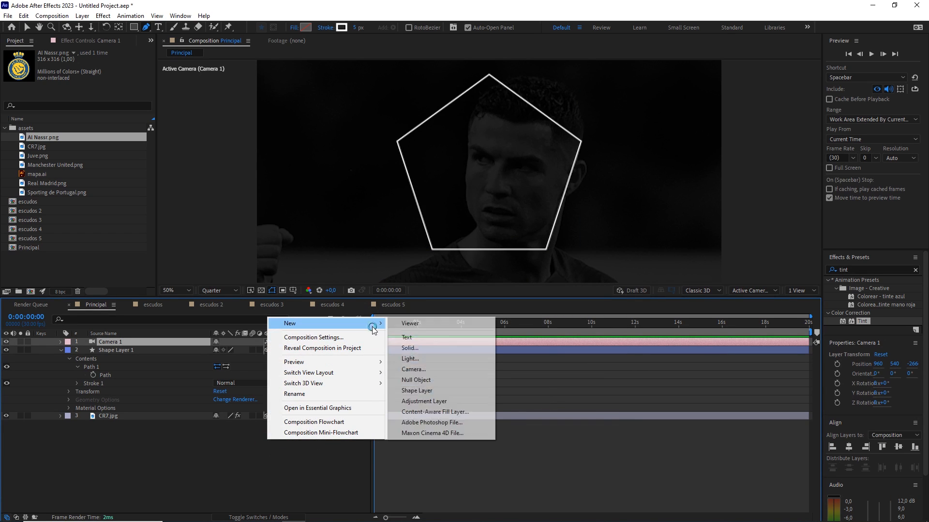
click(422, 380)
click(266, 342)
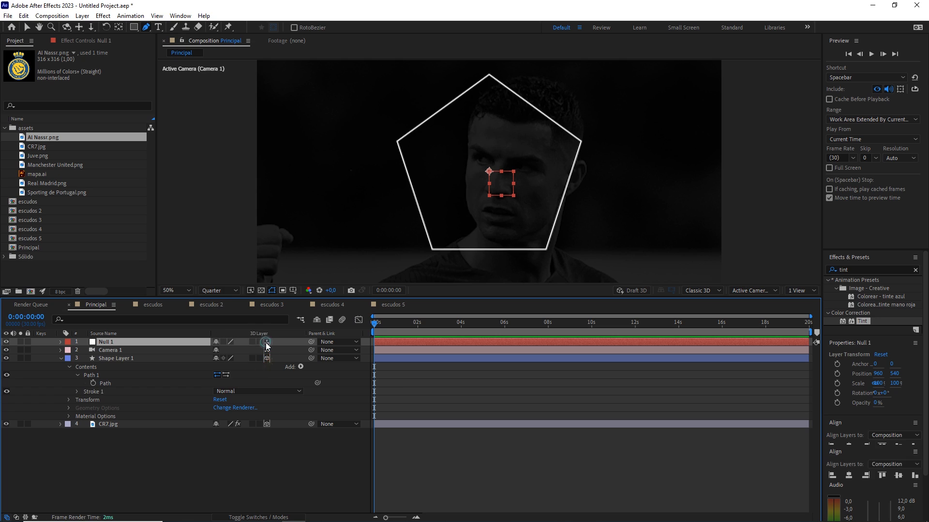
Step: Paste the copied pentagon path into the Position property of Null 1 as keyframes
key(p)
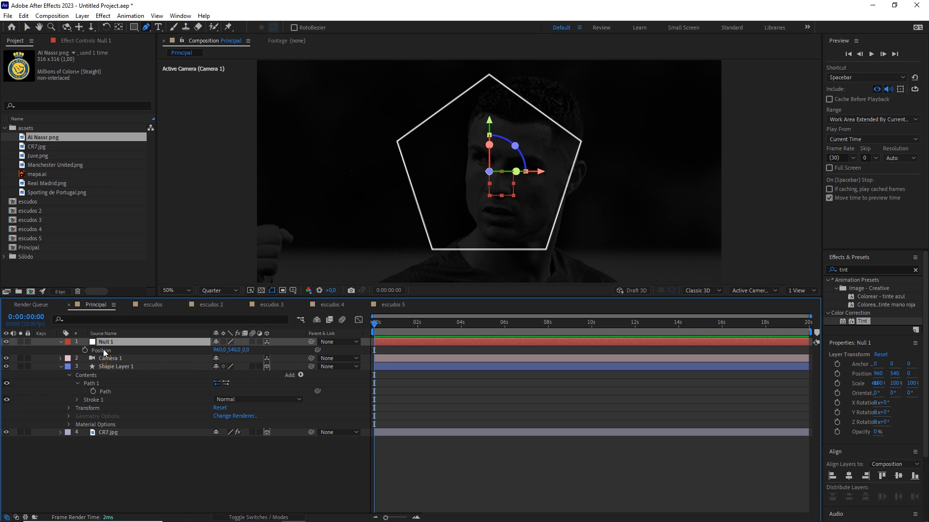
click(110, 350)
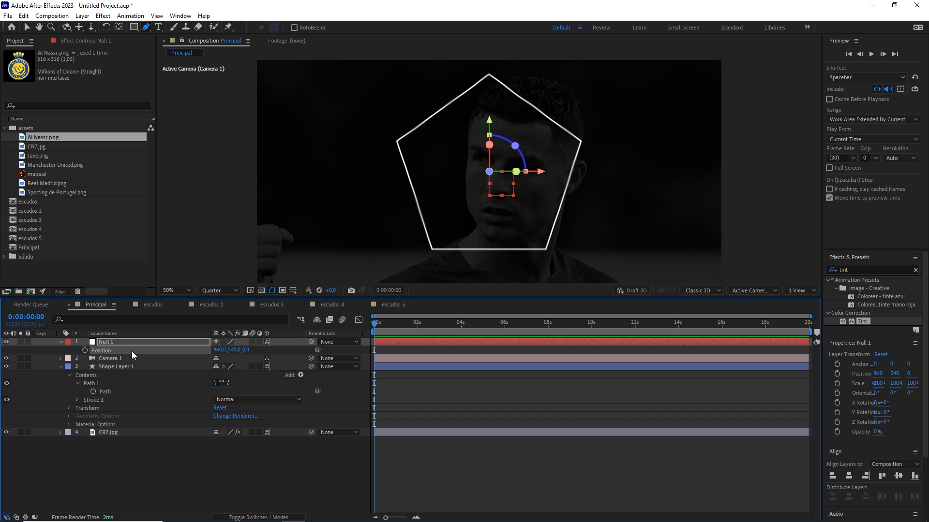
key(ctrl+v)
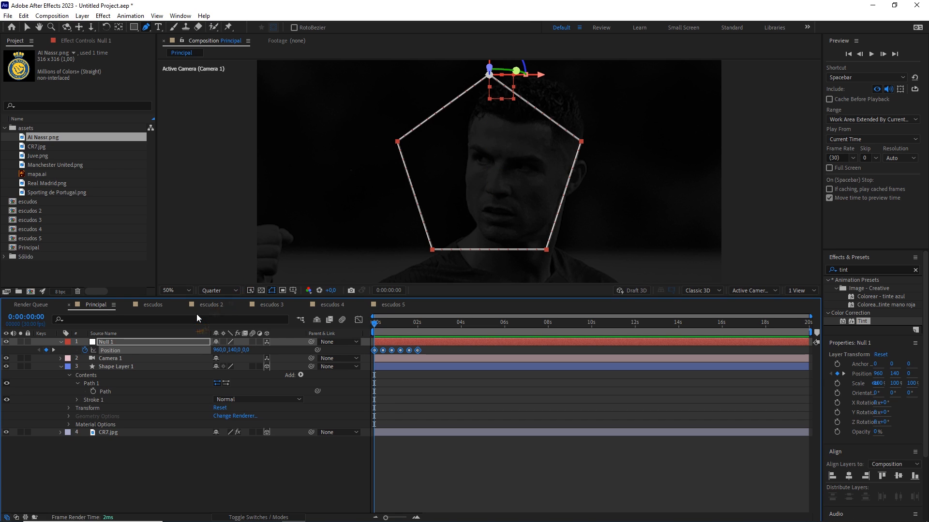
click(119, 378)
Step: Stretch Null 1's Position keyframes proportionally until the last one falls at 10 seconds, then return to the first frame
drag(376, 326, 591, 339)
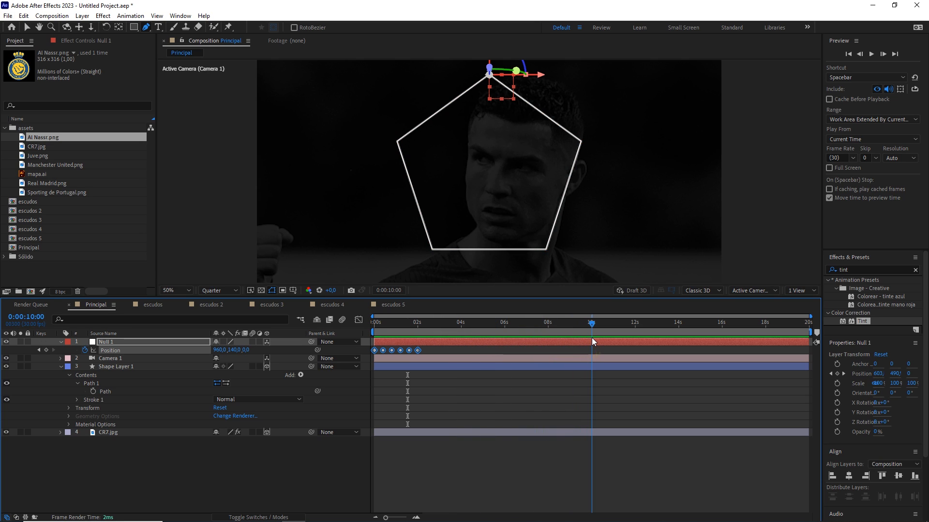
key(alt)
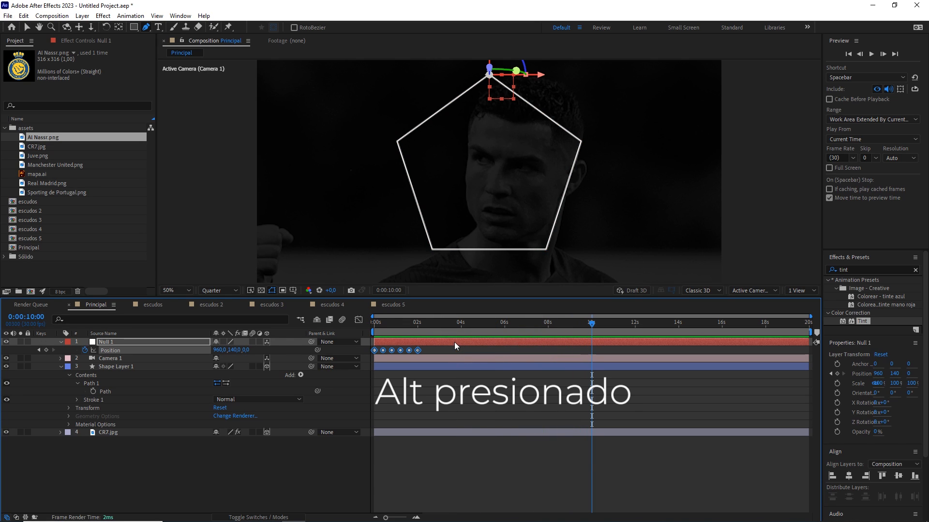
drag(420, 350, 591, 353)
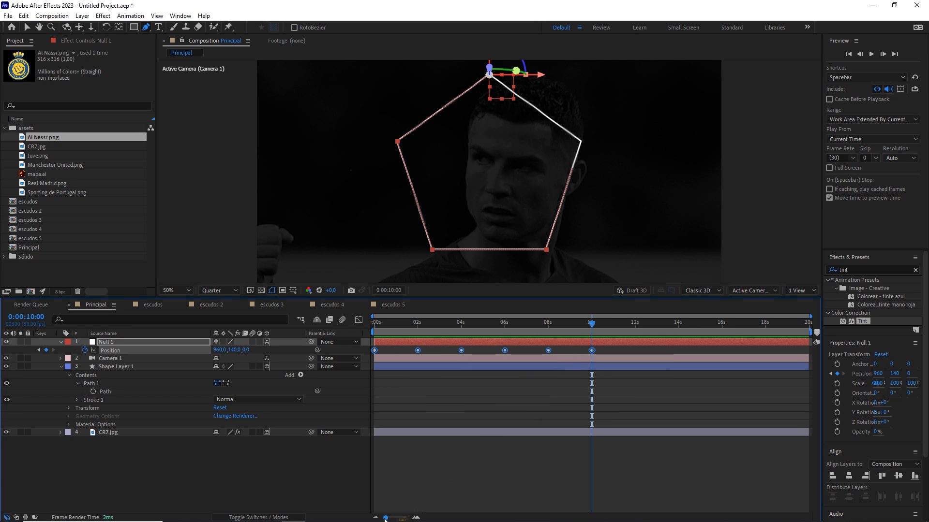
mouse_move(385, 518)
mouse_down()
mouse_move(413, 519)
mouse_move(386, 518)
mouse_up()
drag(591, 326, 390, 315)
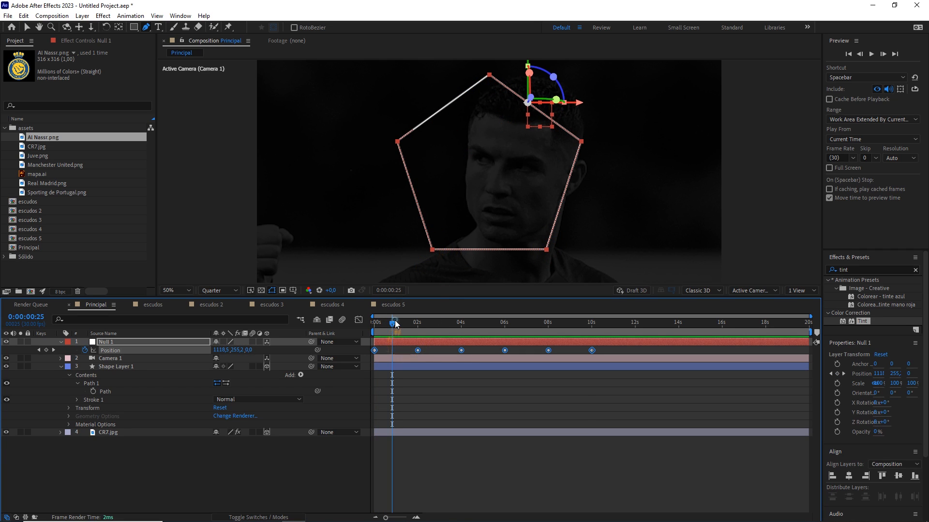
drag(395, 320, 363, 333)
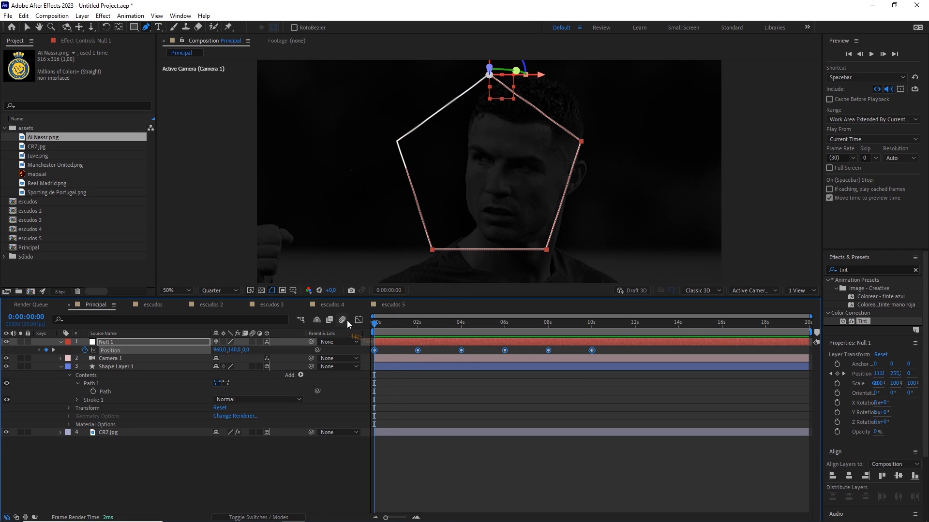
Step: Parent Camera 1 to Null 1 and scrub through the timeline to check the camera's movement
click(111, 359)
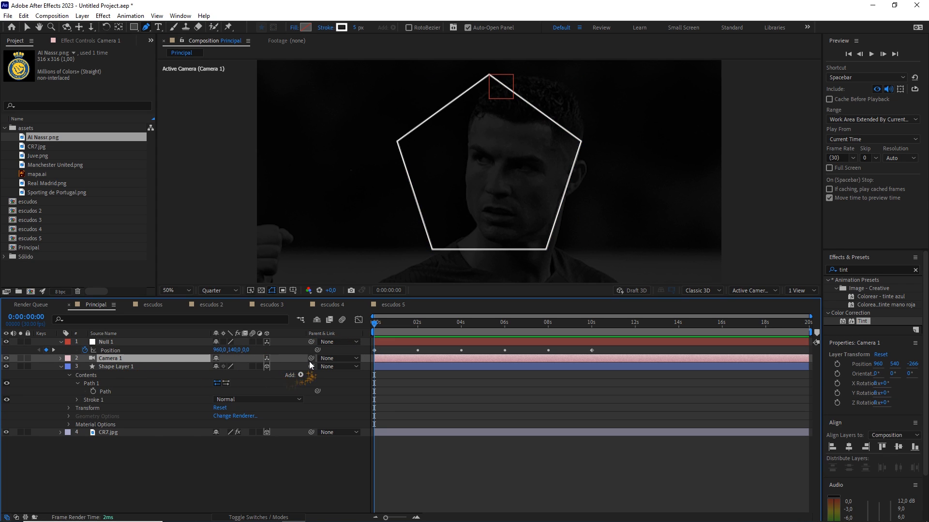
drag(311, 360, 143, 343)
click(380, 323)
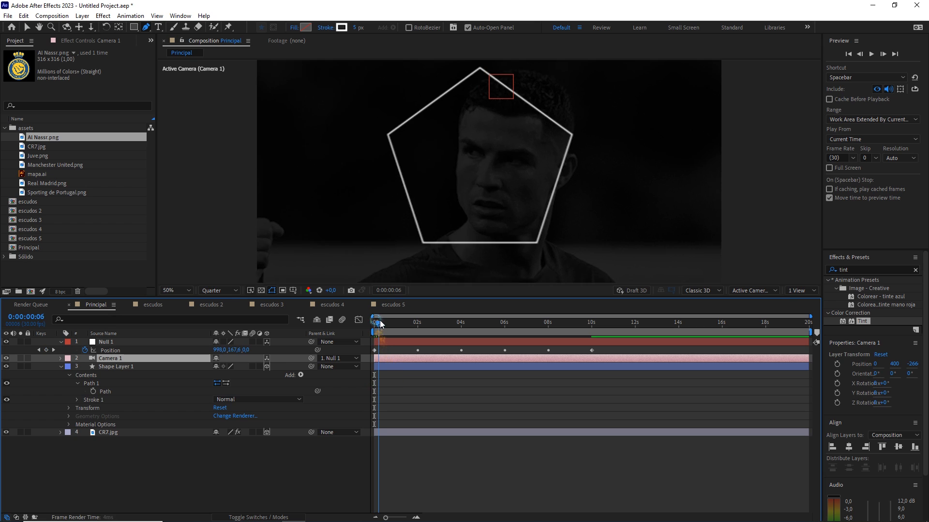
drag(380, 324, 504, 323)
drag(500, 125, 501, 192)
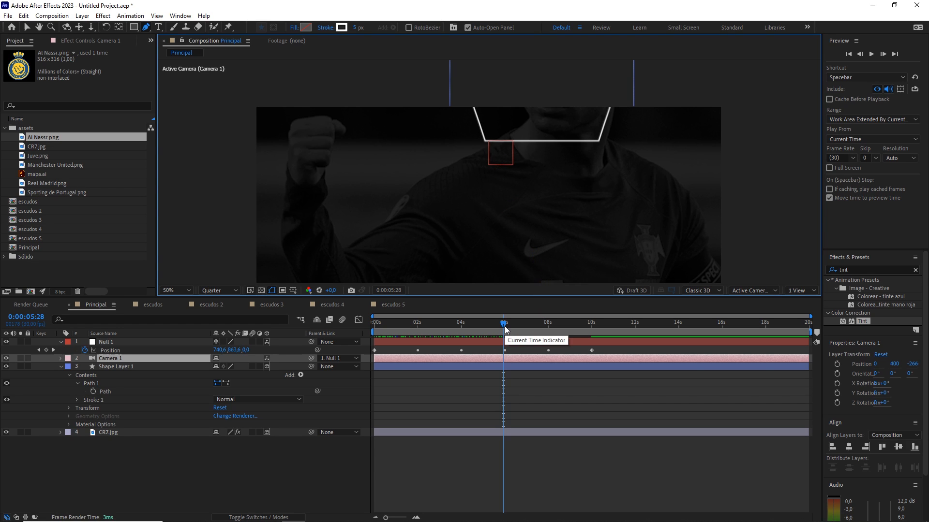
drag(504, 324, 362, 339)
Step: Show the title/action safe guides in the Principal composition view
drag(488, 250, 484, 202)
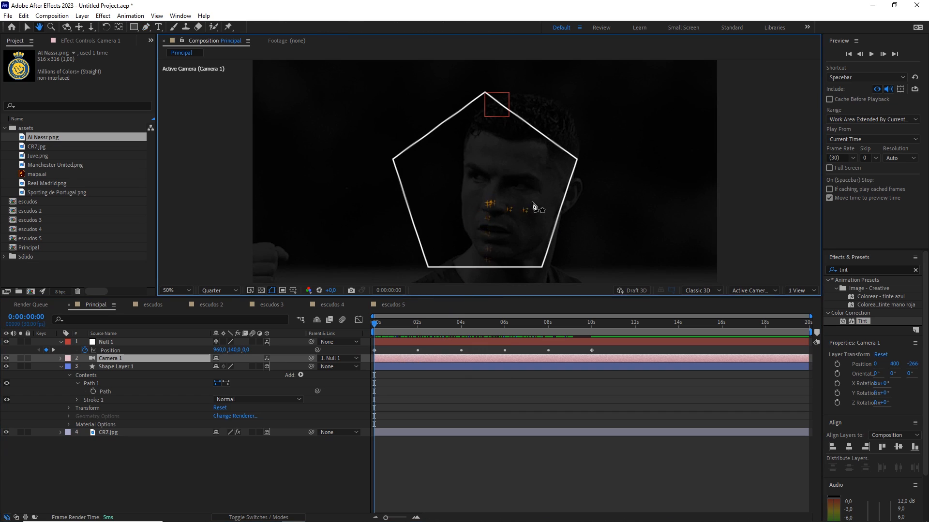
click(292, 290)
click(310, 301)
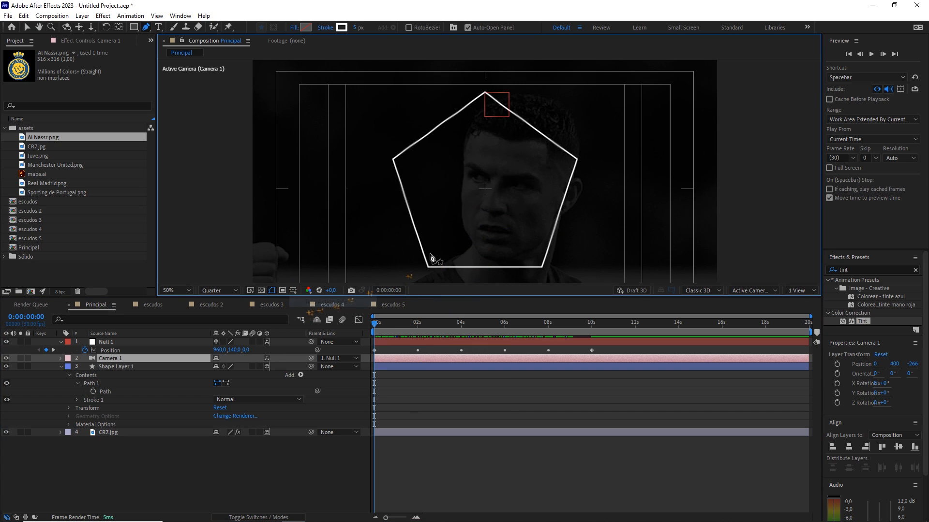
key(slash)
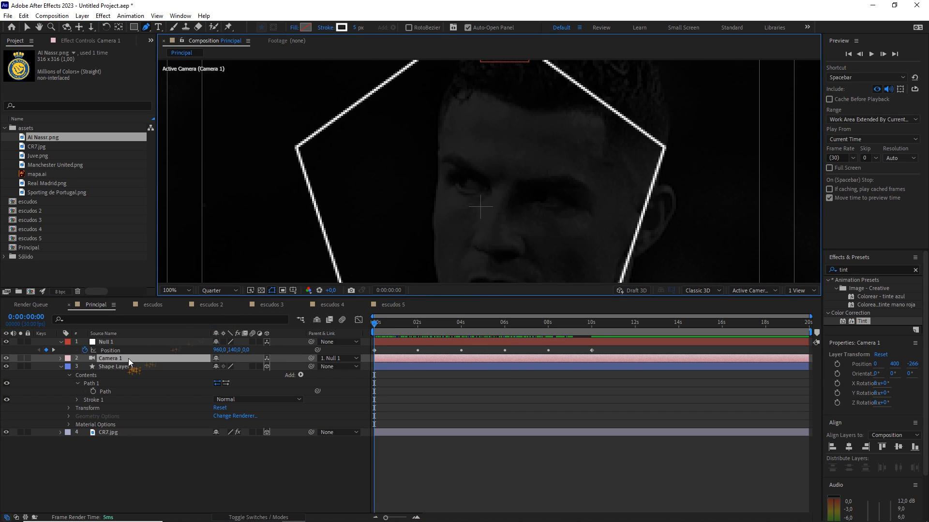
Step: Set Camera 1's Y position to 0 so the camera is centred on Null 1
key(p)
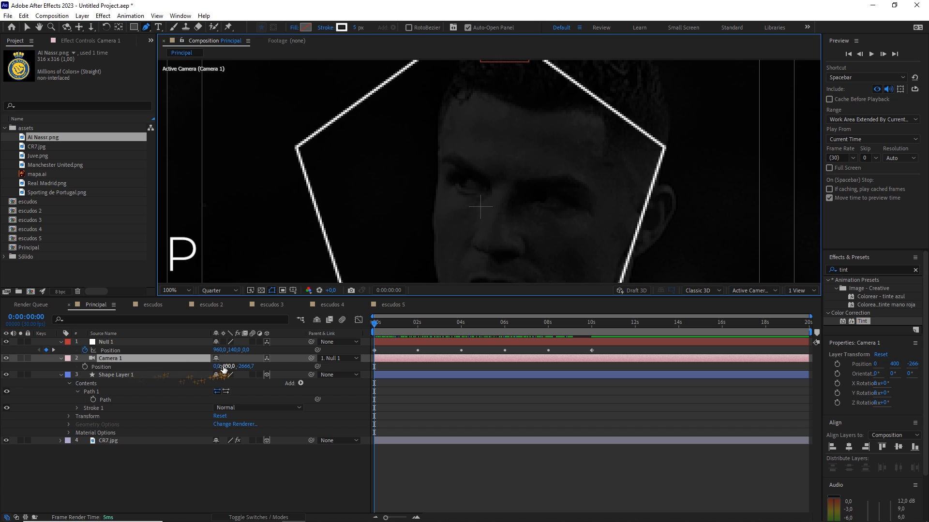
click(216, 366)
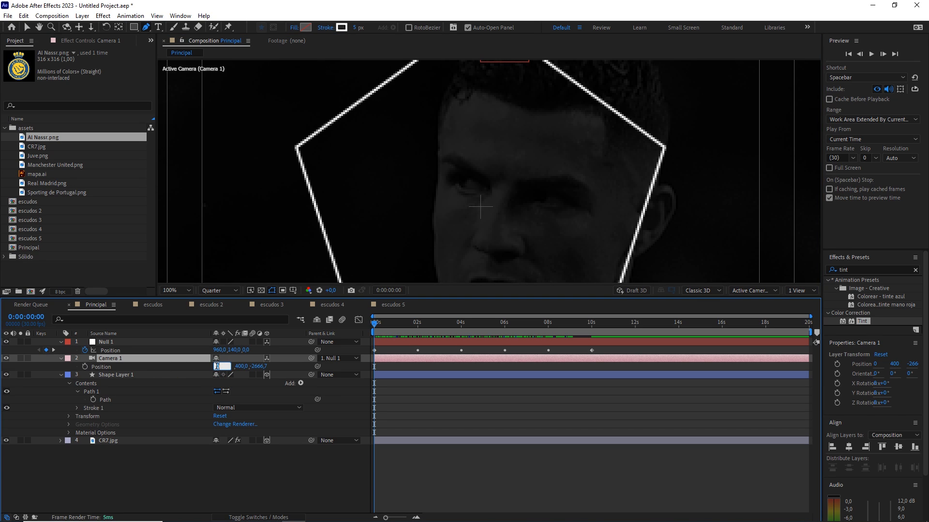
click(236, 365)
click(226, 365)
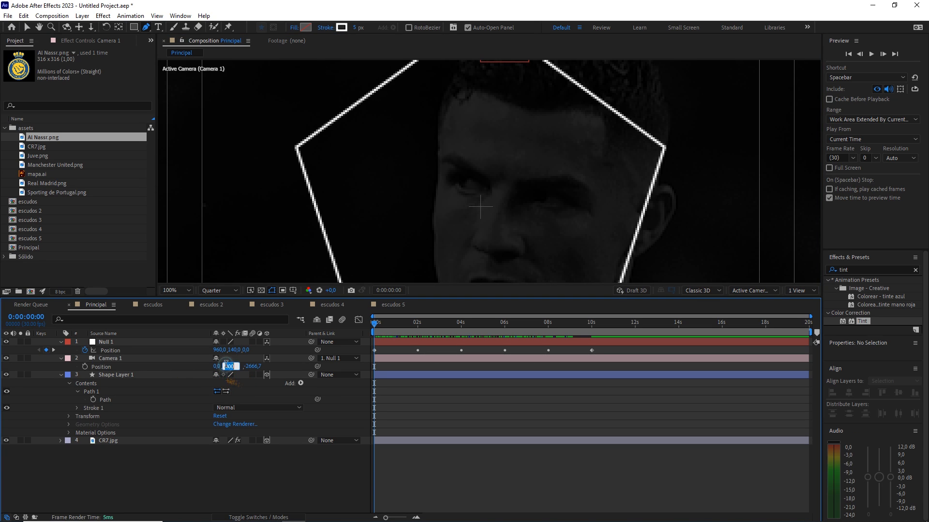
text(0)
key(Return)
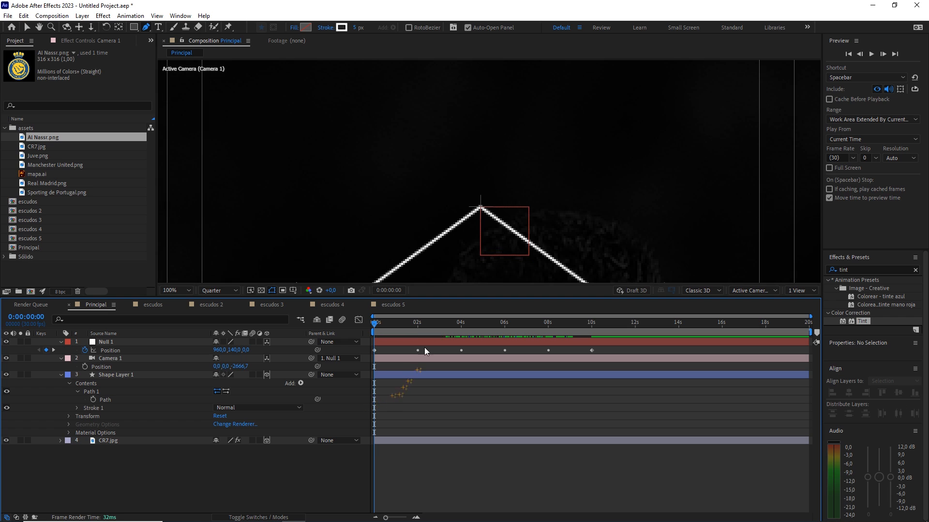
Step: Switch the preview resolution to Full and examine how the pentagon's upper vertex aligns with the centre mark
scroll(482, 271, up, 1)
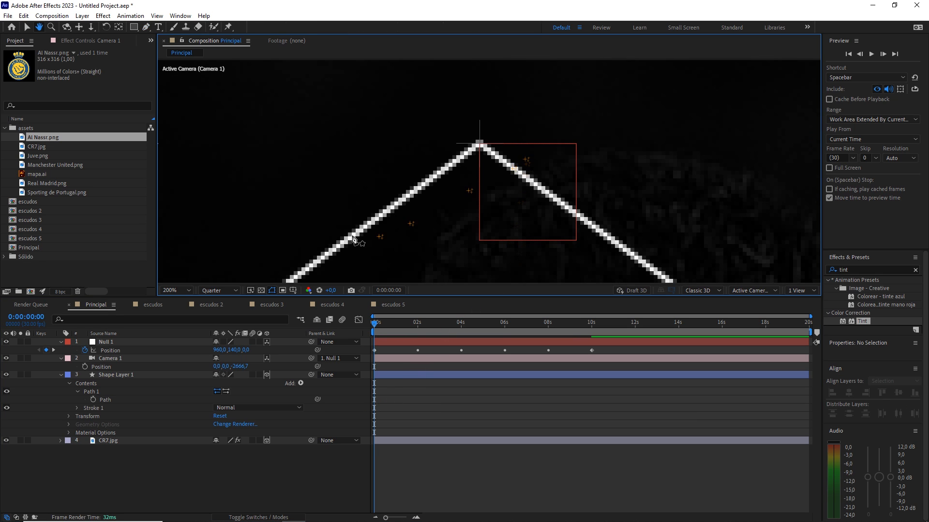
click(218, 290)
click(214, 313)
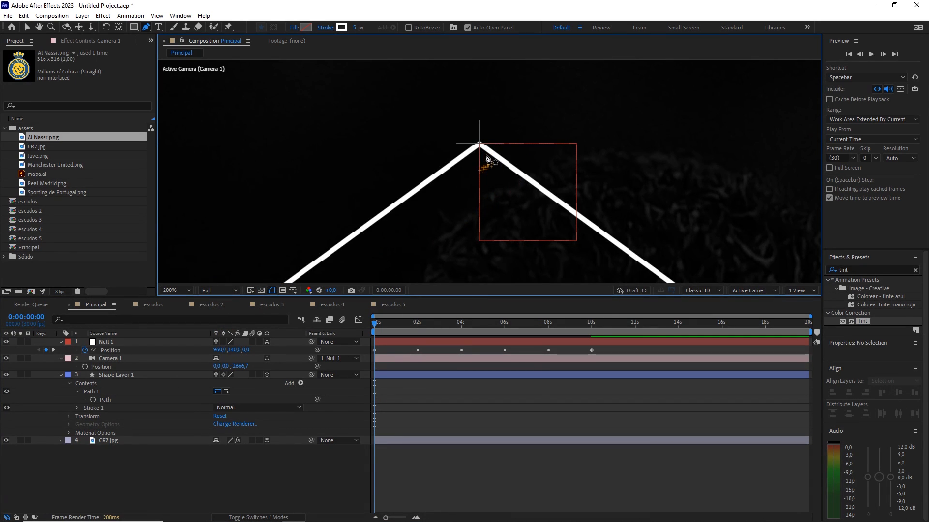
scroll(532, 201, down, 2)
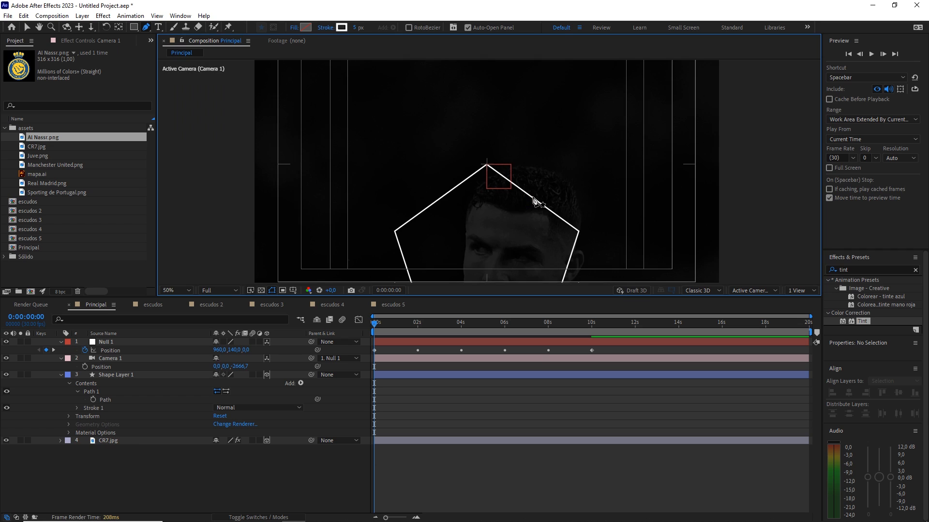
Step: Scrub through the camera's movement along the pentagon, setting the preview resolution to Quarter
click(396, 324)
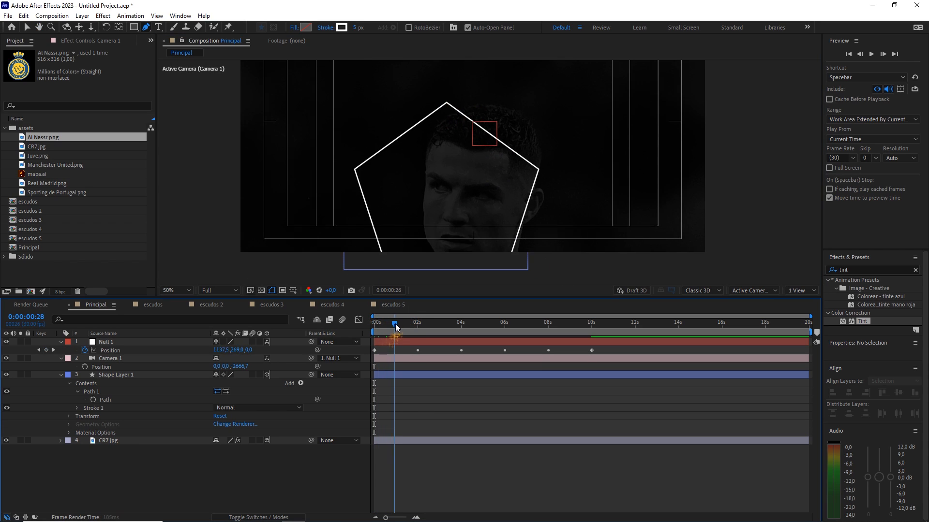
drag(396, 327, 452, 323)
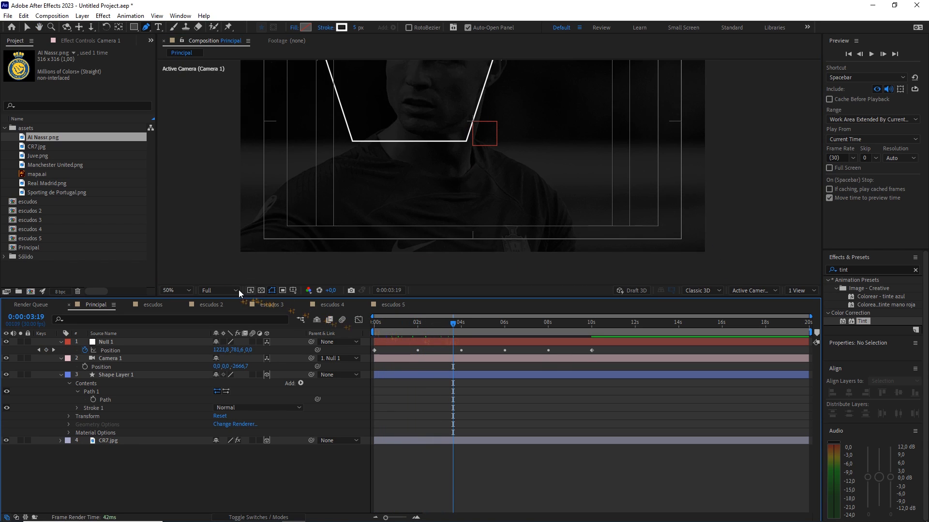
click(236, 290)
click(219, 345)
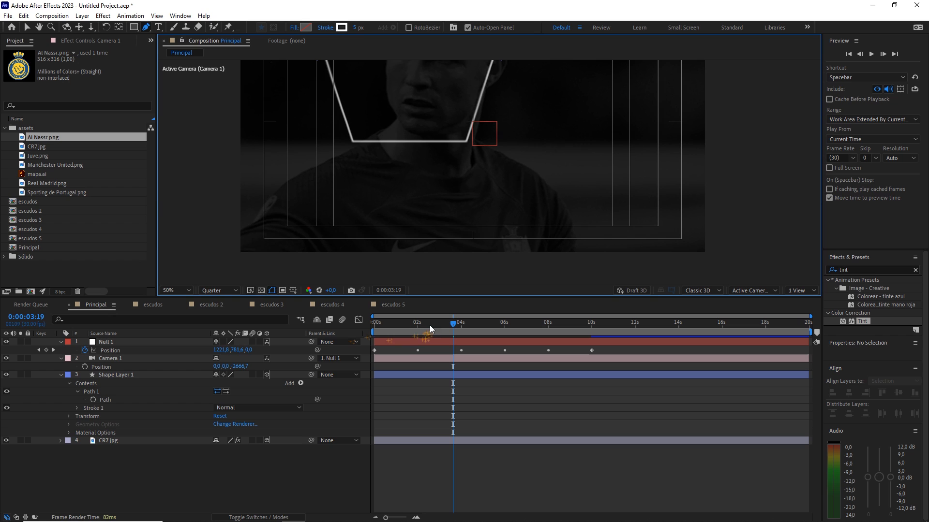
drag(430, 325, 444, 341)
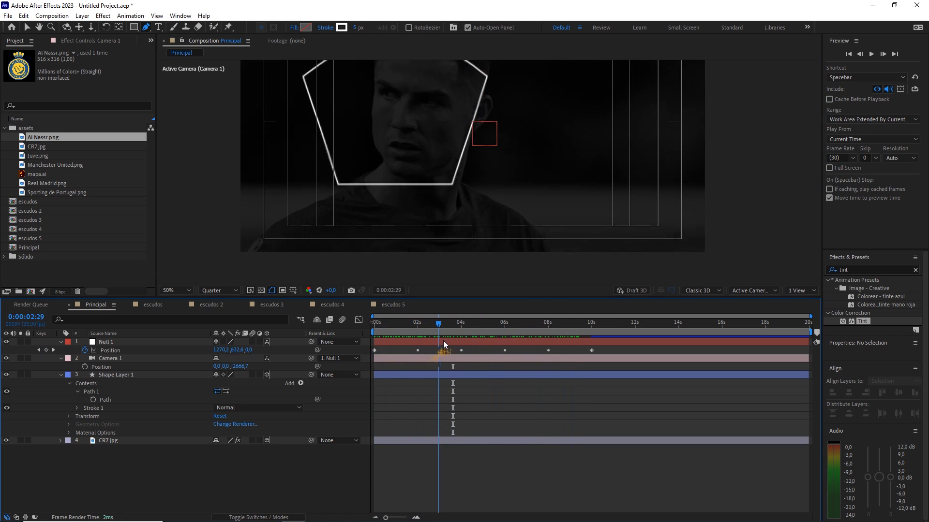
Step: Set the Z position of the CR7.jpg layer to 1000
click(140, 441)
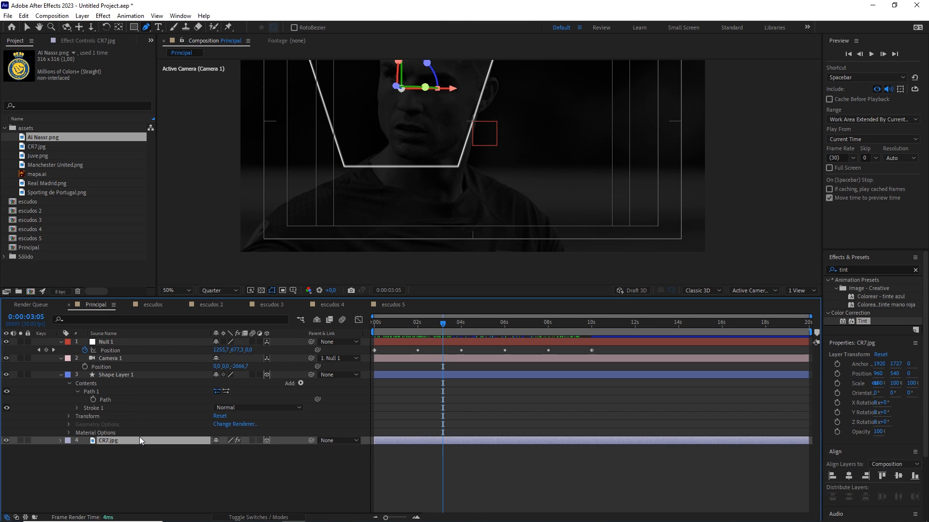
key(p)
text(1000)
key(Return)
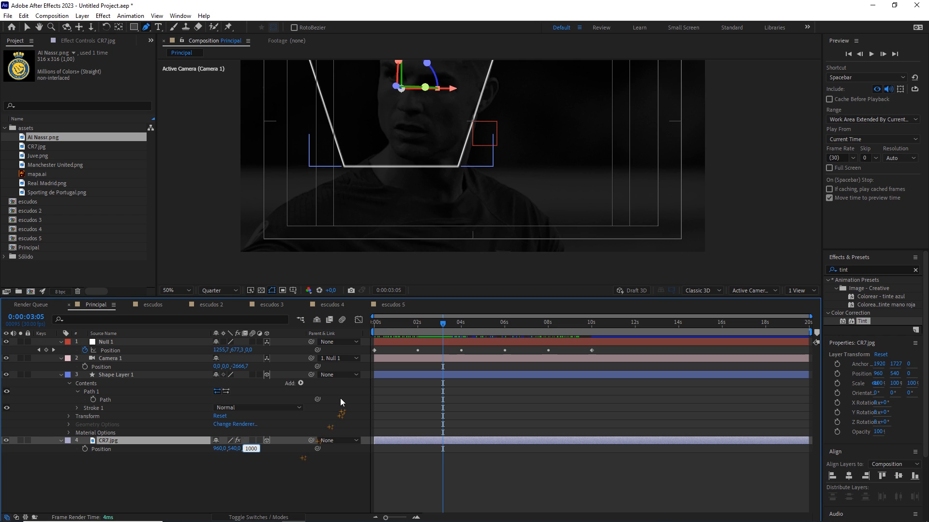
click(304, 463)
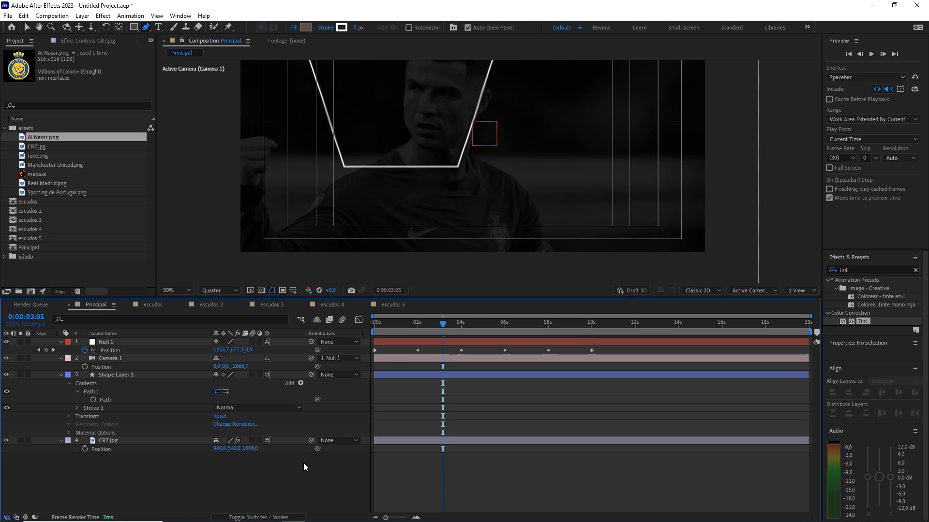
Step: Add a Trim Paths operator to Shape Layer 1 and reveal its properties, with the current time at the composition's start
drag(458, 321, 360, 327)
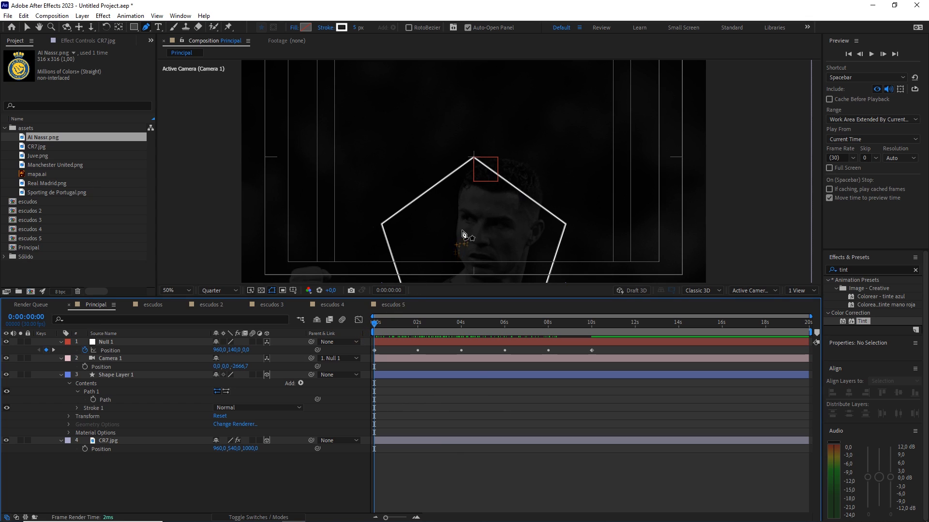
click(130, 374)
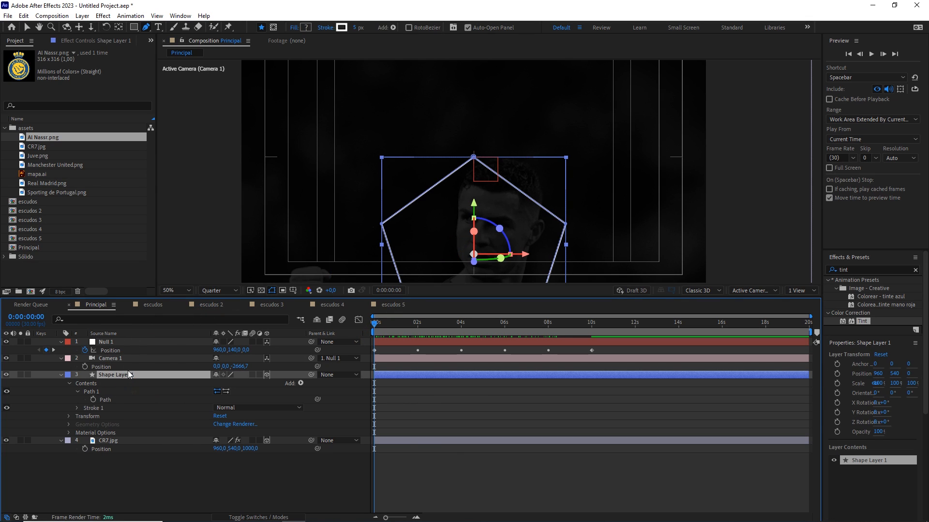
click(301, 383)
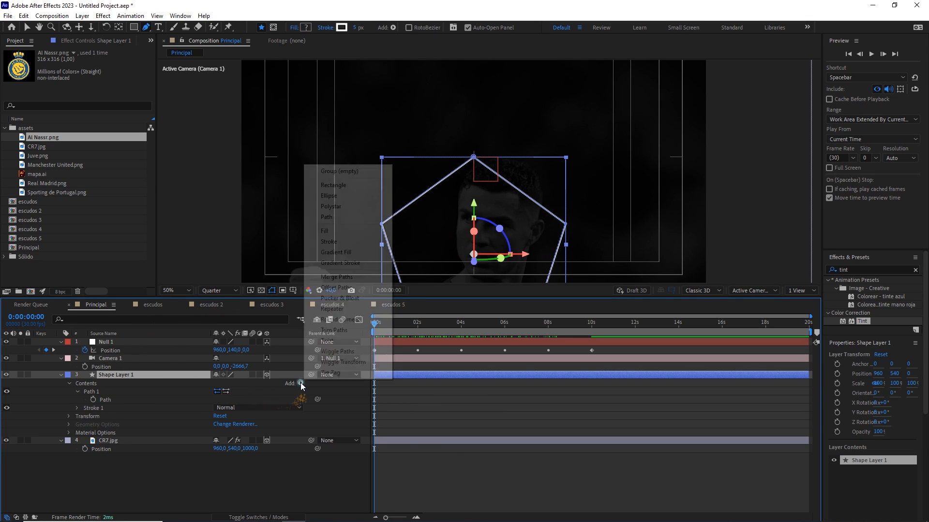
click(333, 332)
click(76, 408)
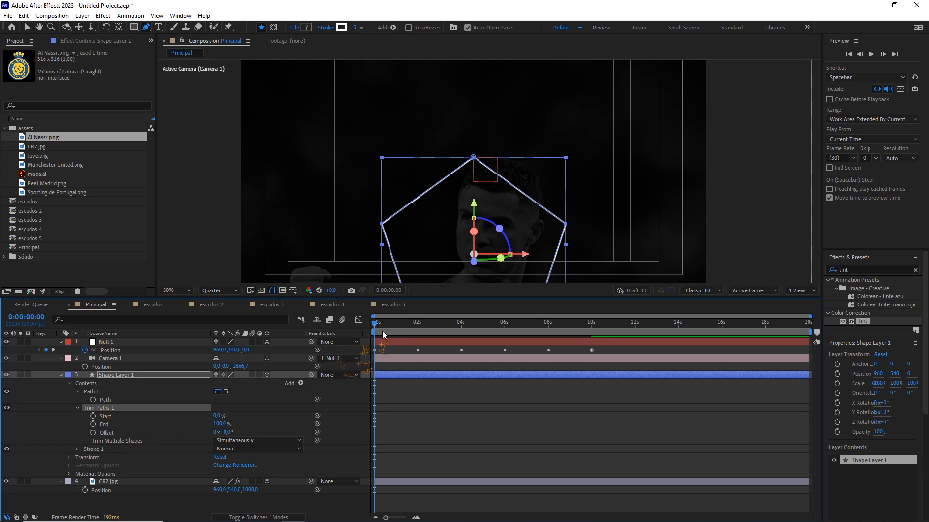
Step: Keyframe the Trim Paths End value at 0% at the start and 20% at 2 seconds
drag(230, 423, 152, 430)
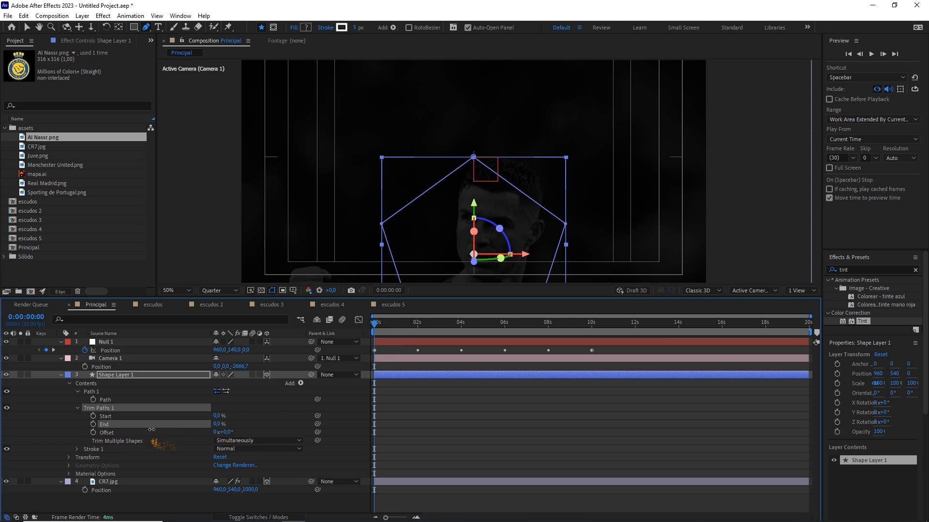
click(94, 424)
scroll(411, 158, down, 3)
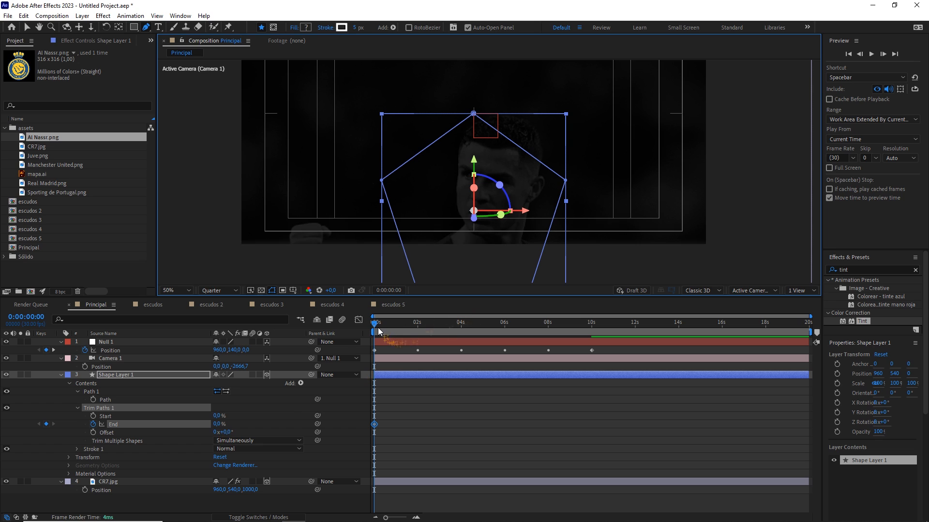
drag(379, 332, 415, 331)
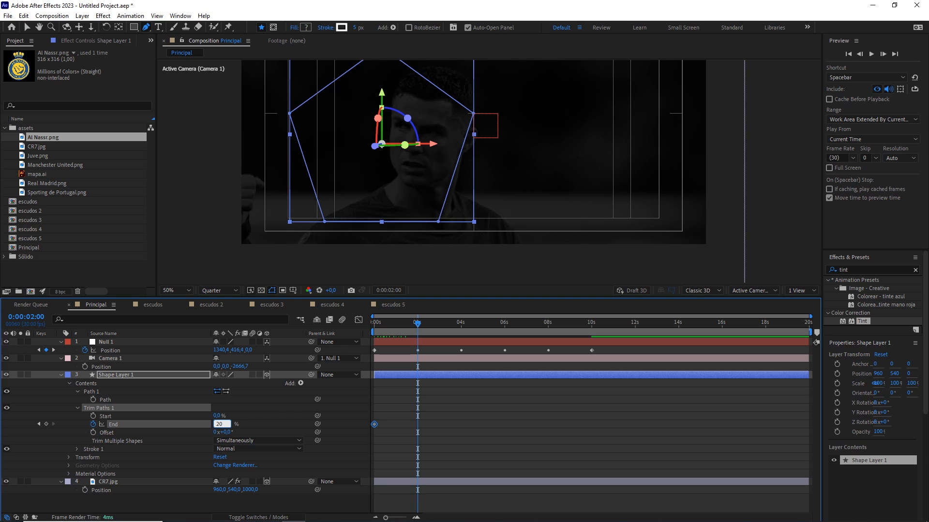
click(289, 413)
Step: Examine how the tip of the trimmed line tracks the centre mark during the first two seconds
drag(514, 122, 556, 191)
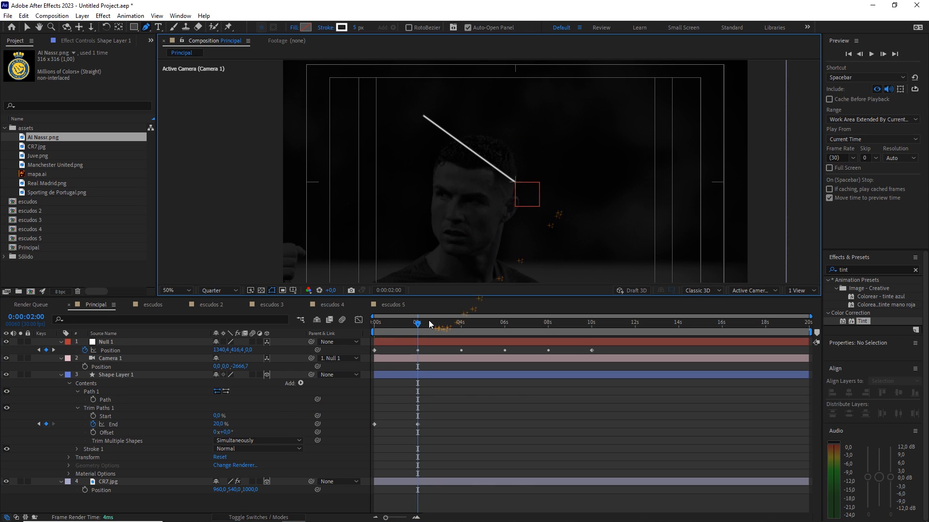
drag(419, 323, 400, 323)
scroll(556, 217, up, 1)
drag(556, 218, 538, 188)
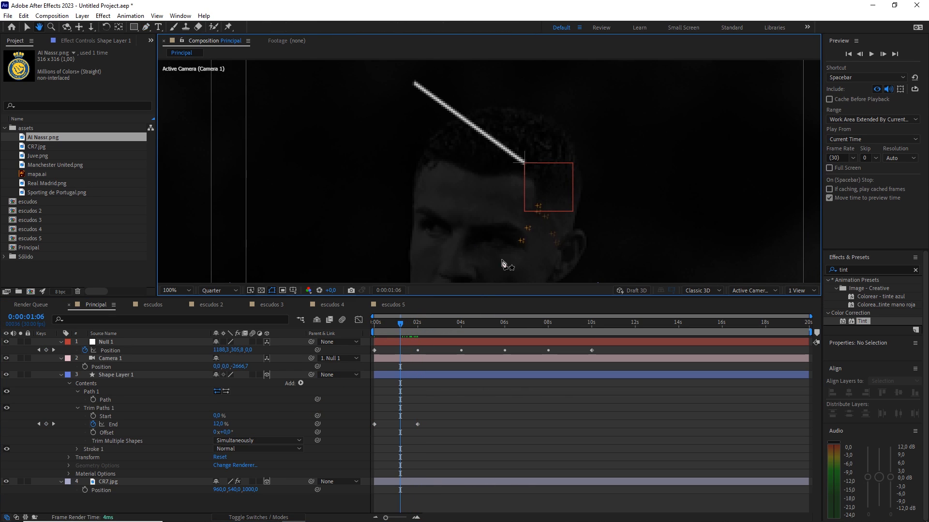
key(g)
drag(407, 324, 393, 328)
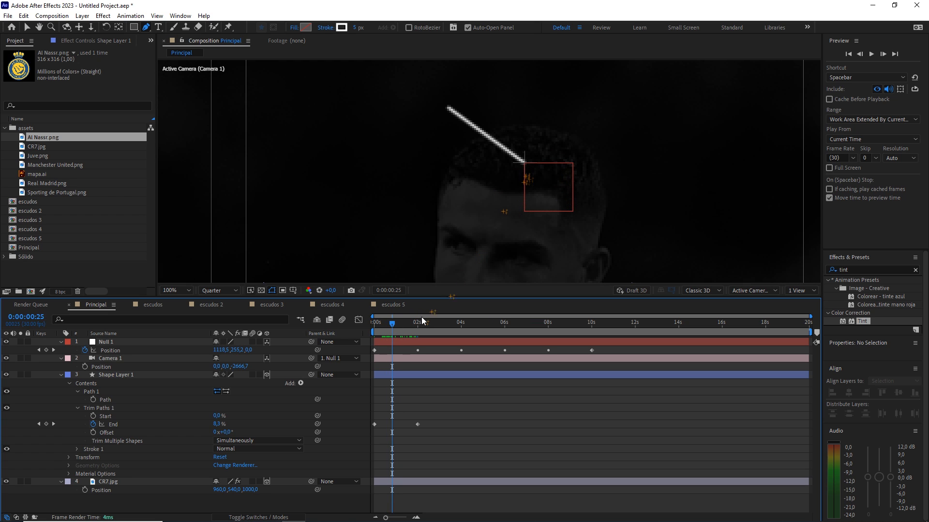
Step: Keyframe the Trim Paths End value at 40% at 4 seconds
drag(393, 324, 460, 332)
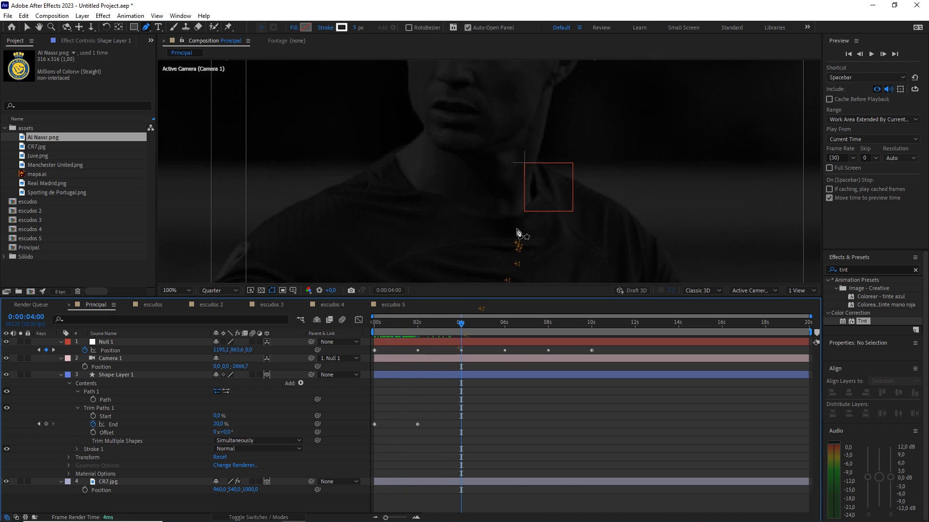
scroll(520, 238, down, 2)
click(218, 424)
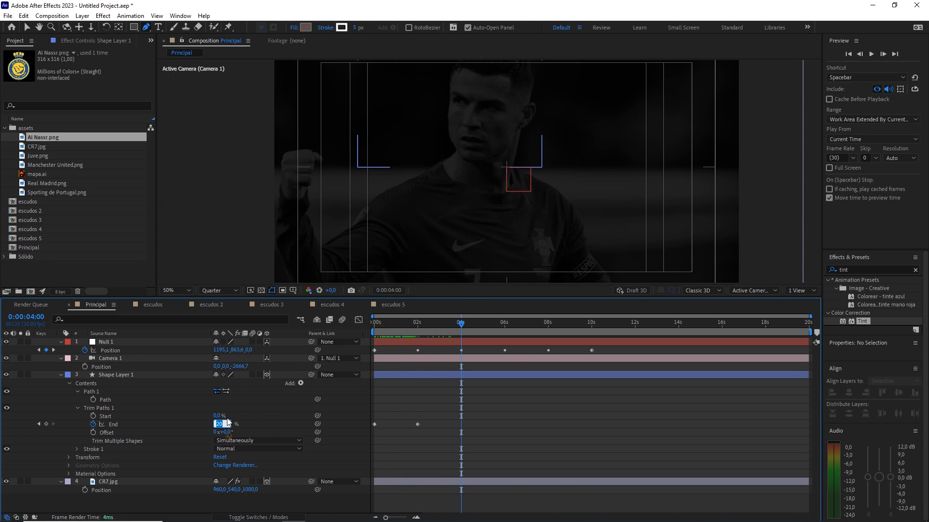
text(40)
Step: Keyframe the Trim Paths End value at 60% at 6 seconds, 80% at 8 seconds and 100% at 10 seconds
drag(467, 323, 504, 323)
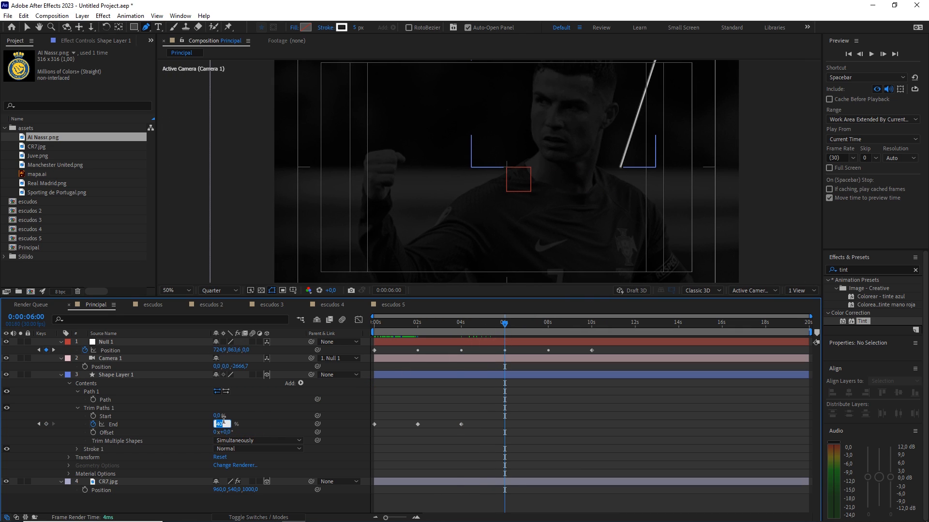
drag(505, 326, 548, 326)
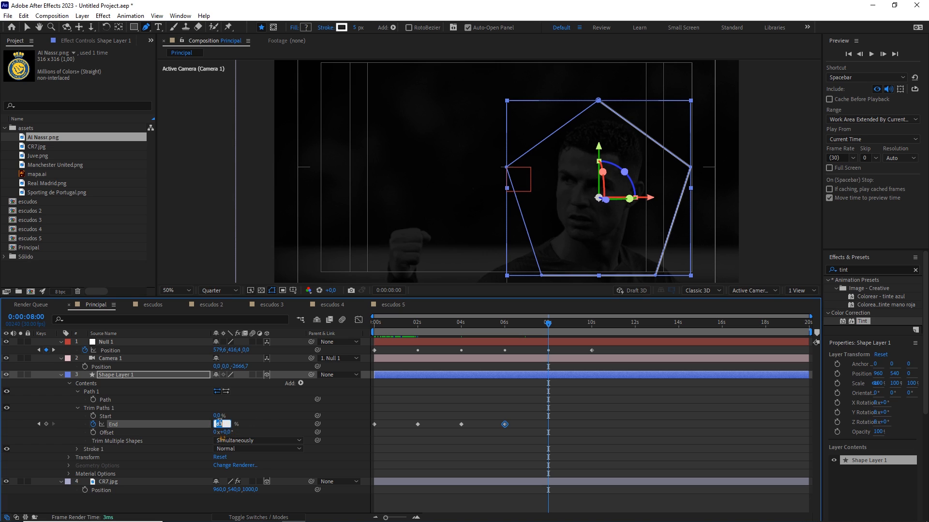
drag(552, 333, 592, 325)
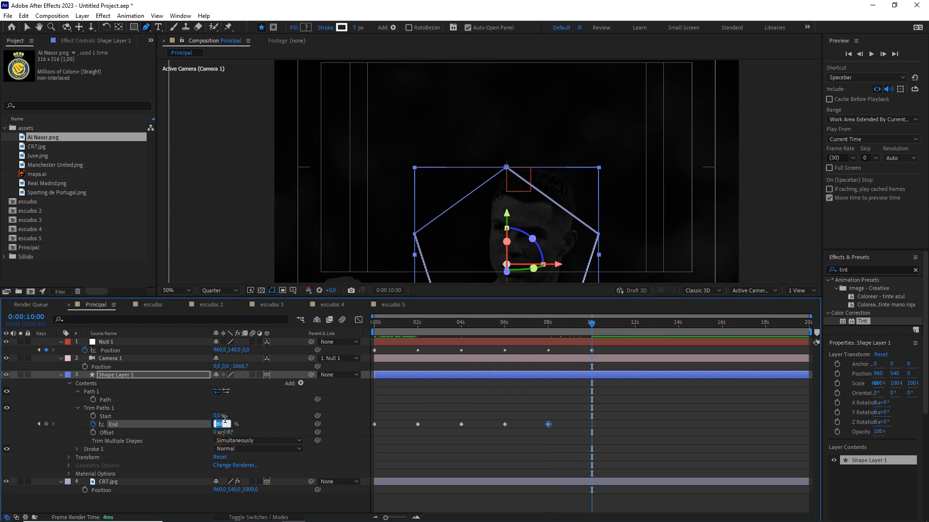
click(536, 398)
Step: Set the roving of all Null 1 Position keyframes to Lock To Time in Keyframe Interpolation
mouse_move(606, 347)
mouse_down()
mouse_move(364, 365)
mouse_move(368, 358)
mouse_up()
drag(368, 357, 370, 355)
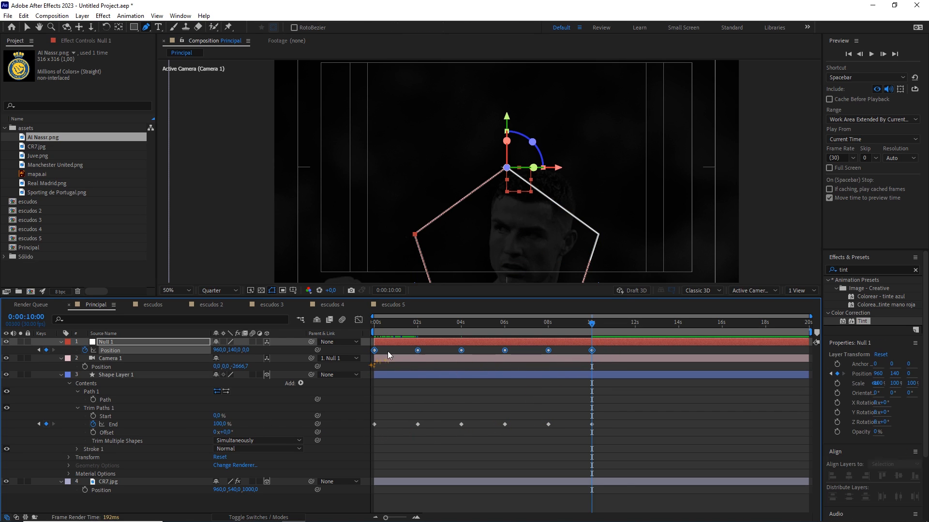
right_click(591, 350)
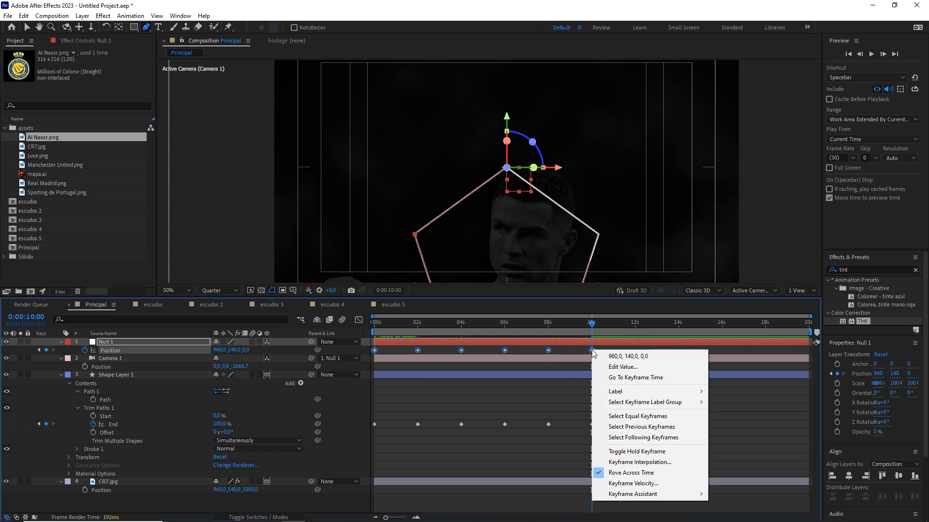
click(640, 463)
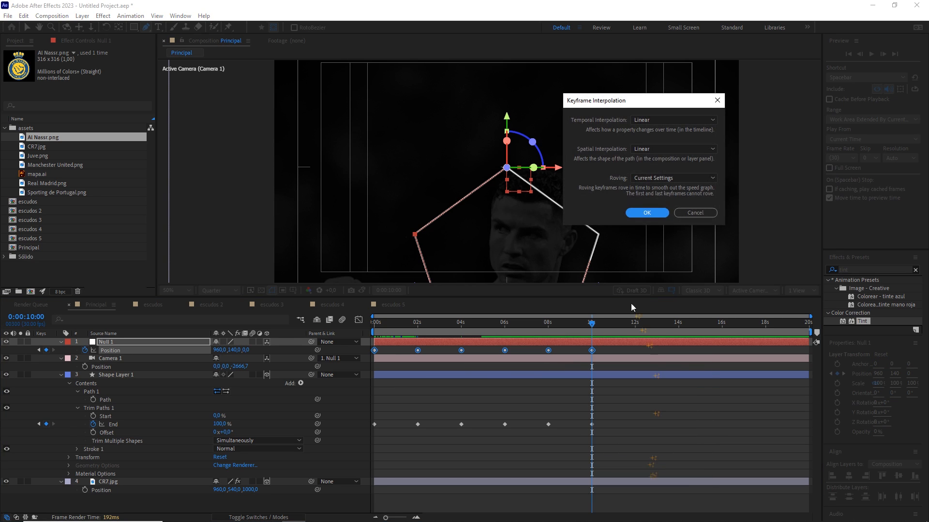
click(660, 178)
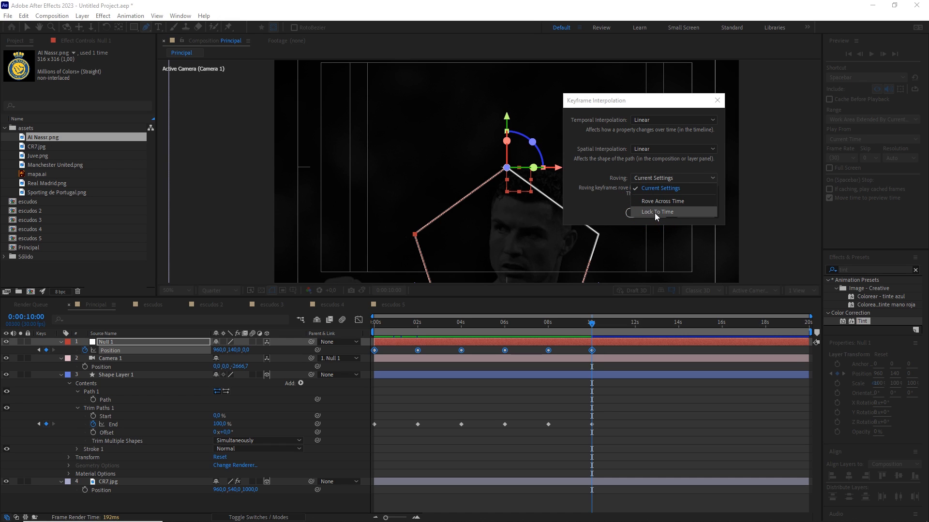
click(655, 213)
click(647, 213)
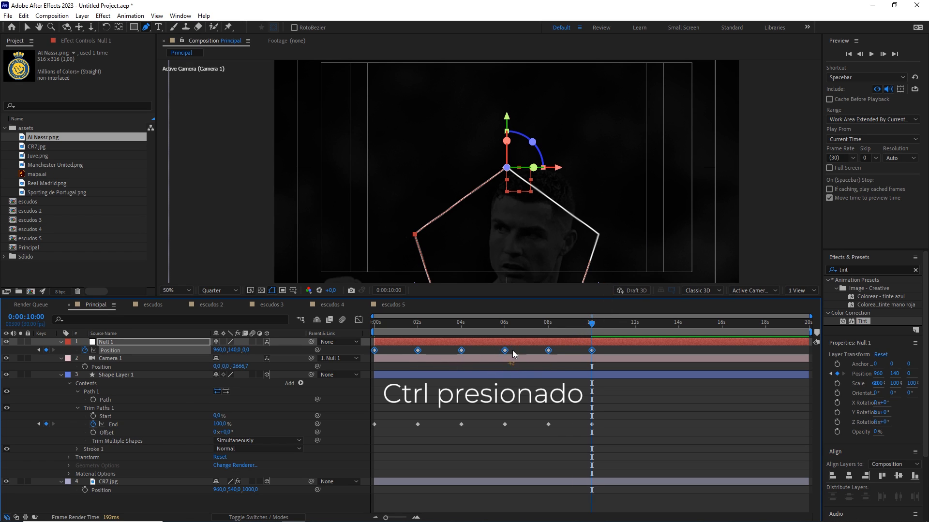
Step: Apply Easy Ease to all Null 1 Position keyframes and all Trim Paths End keyframes
drag(591, 323, 563, 323)
click(419, 381)
drag(617, 349, 364, 428)
key(F9)
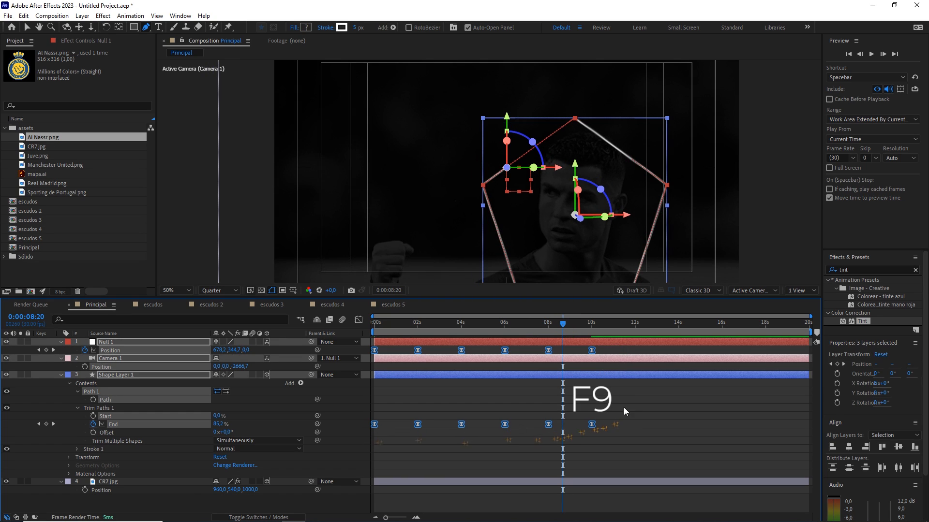
Step: Set the incoming and outgoing velocity influence of the Trim Paths End keyframes to 65% and check their speed graph
drag(642, 402, 373, 437)
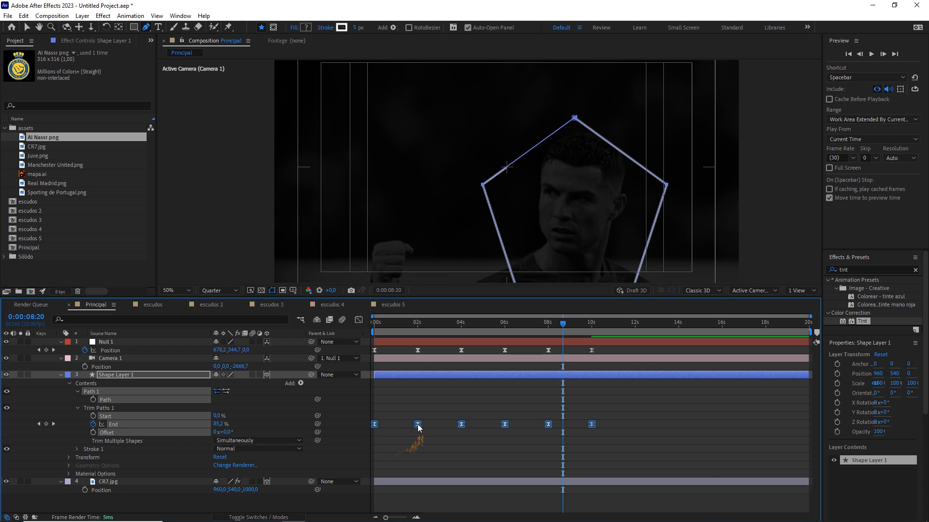
right_click(417, 424)
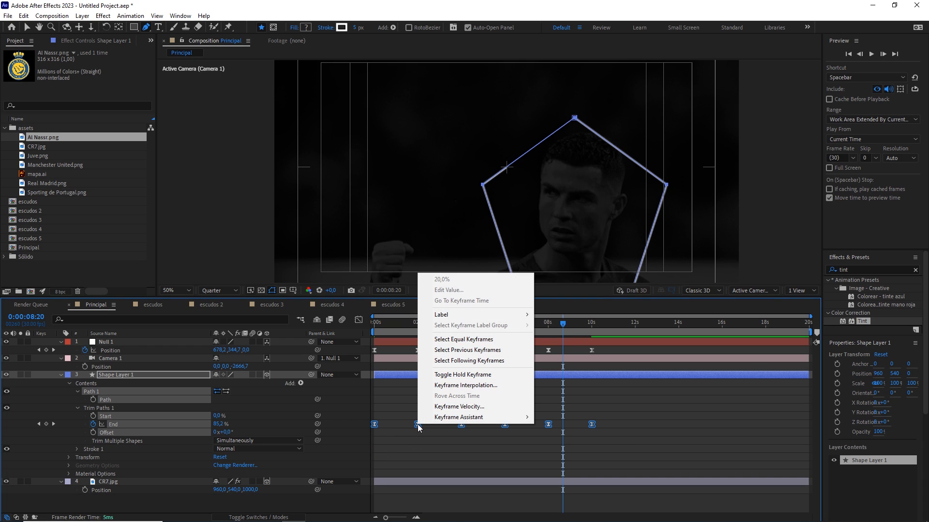
click(472, 407)
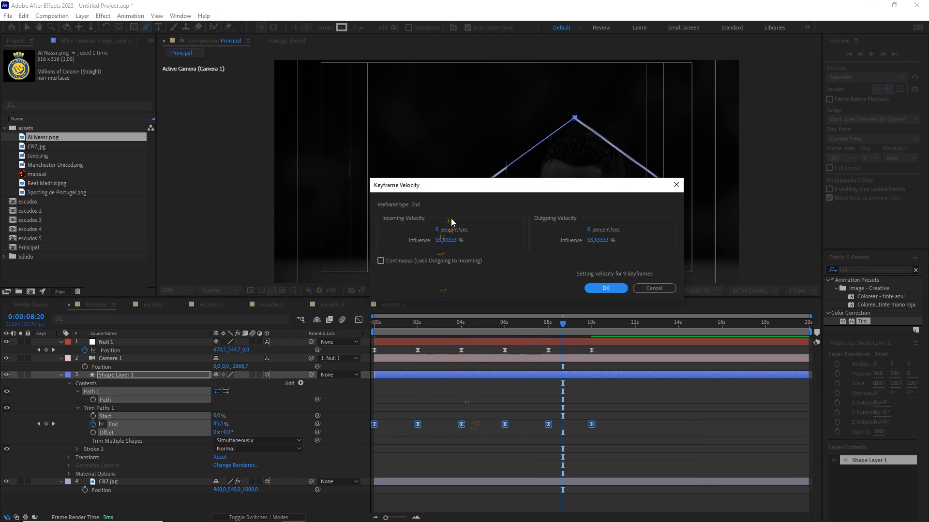
click(449, 239)
text(6)
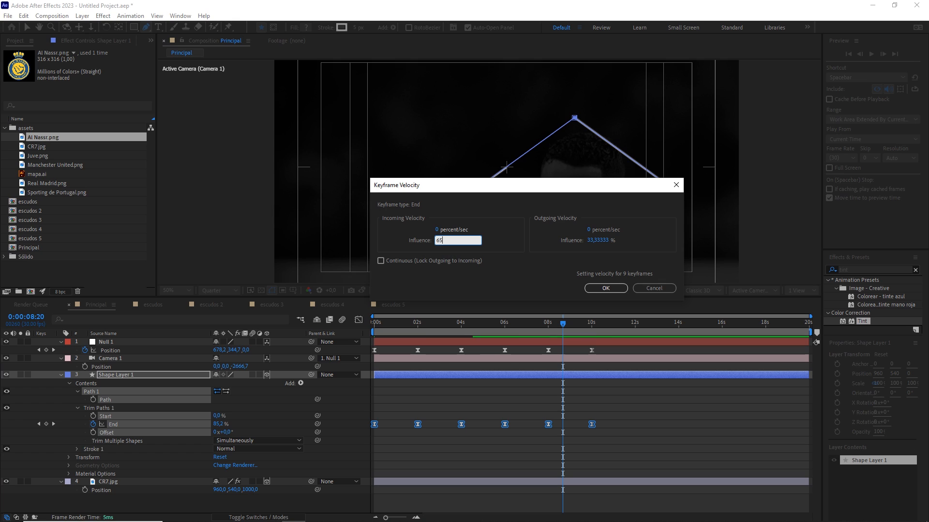
text(5)
click(598, 241)
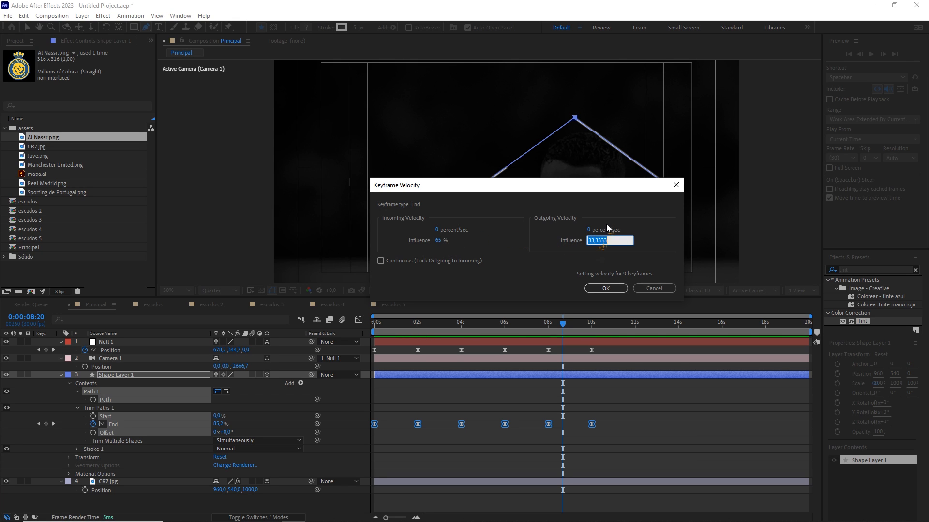
click(606, 288)
click(362, 320)
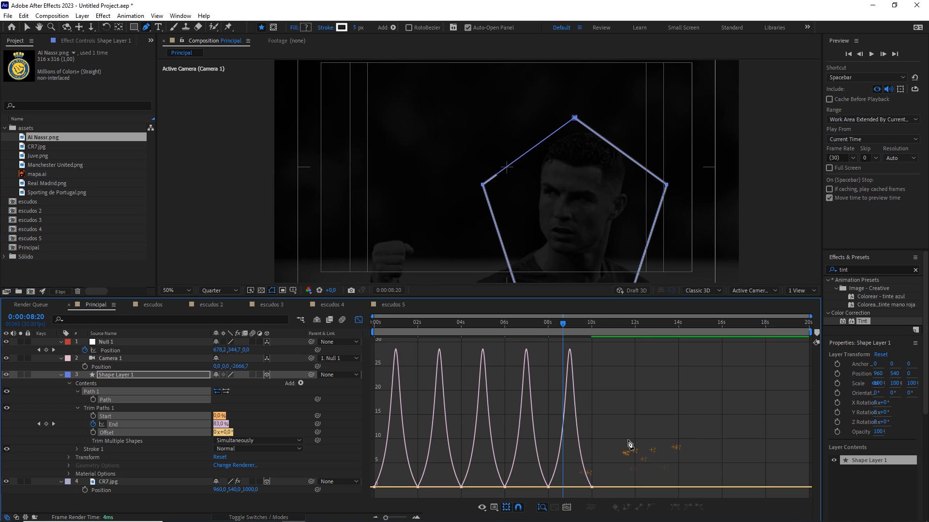
click(359, 320)
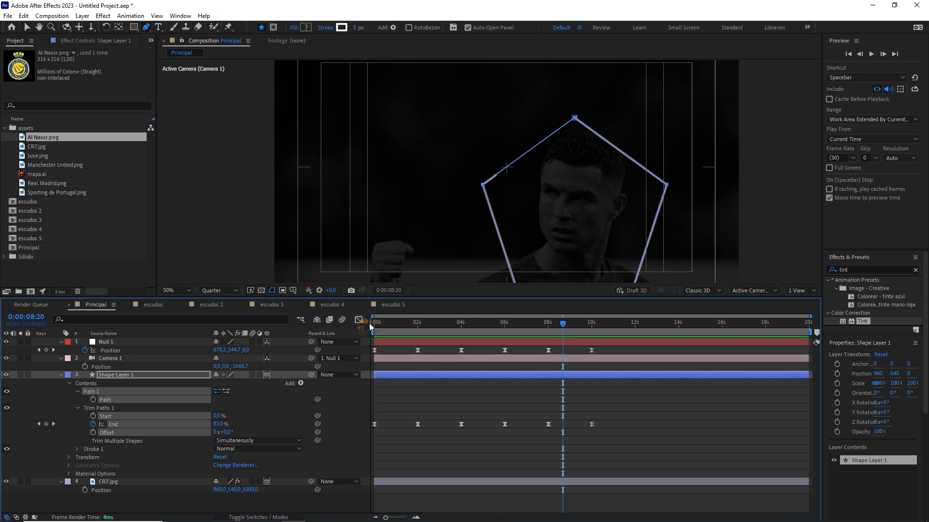
Step: Set the incoming and outgoing velocity influence of all Null 1 Position keyframes to 65%
drag(617, 350, 367, 353)
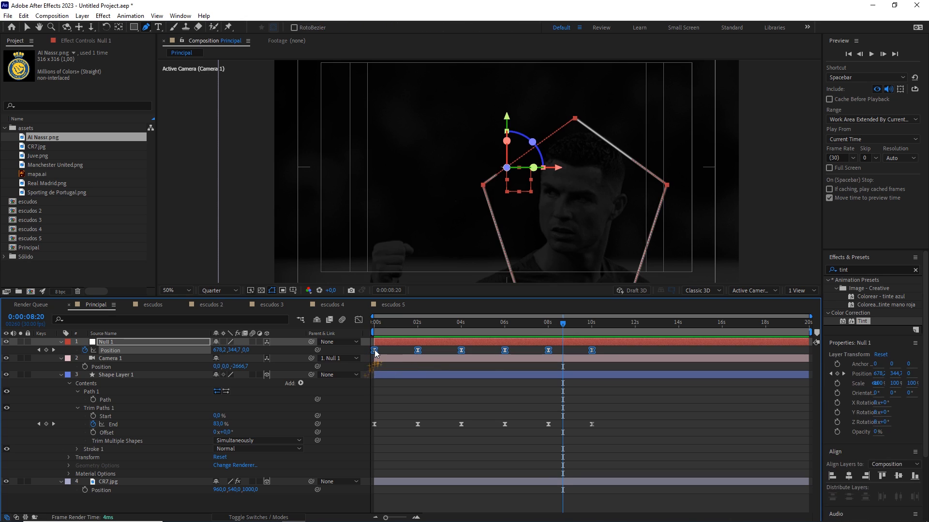
right_click(374, 350)
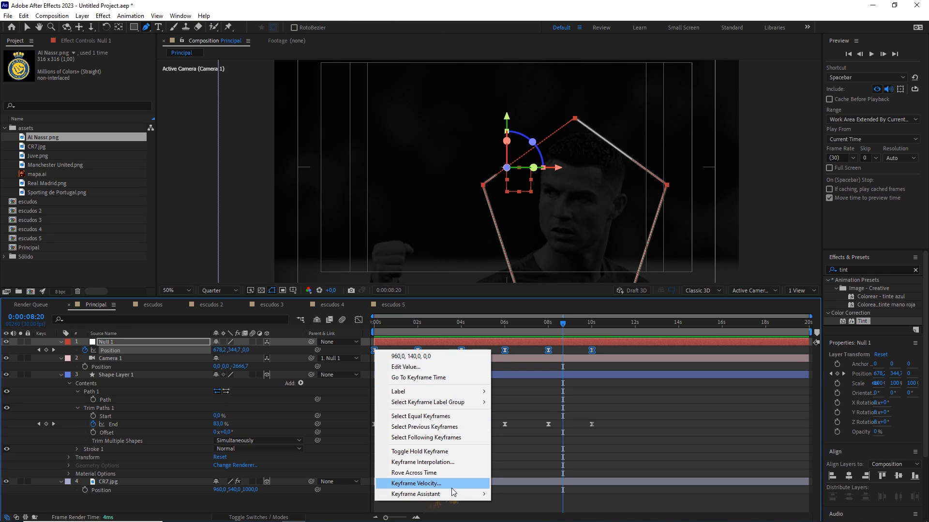
click(433, 485)
click(442, 240)
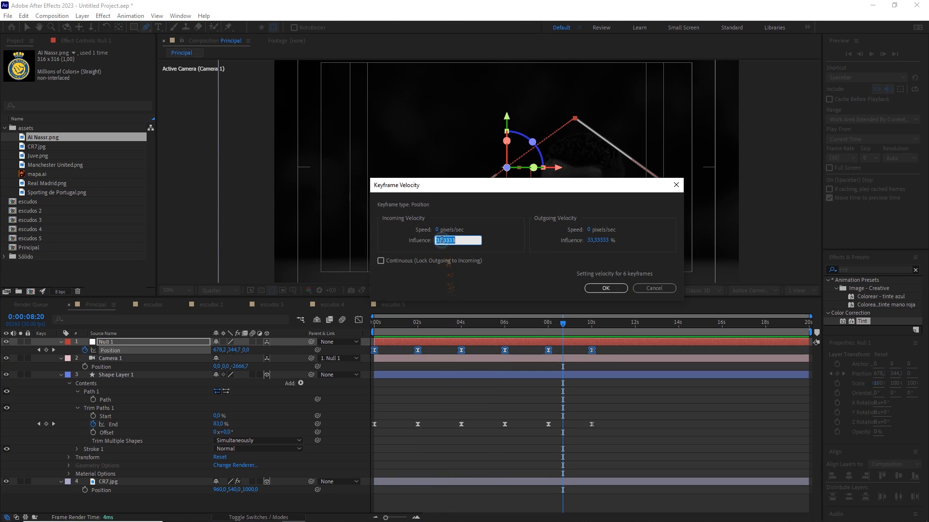
text(65)
click(607, 241)
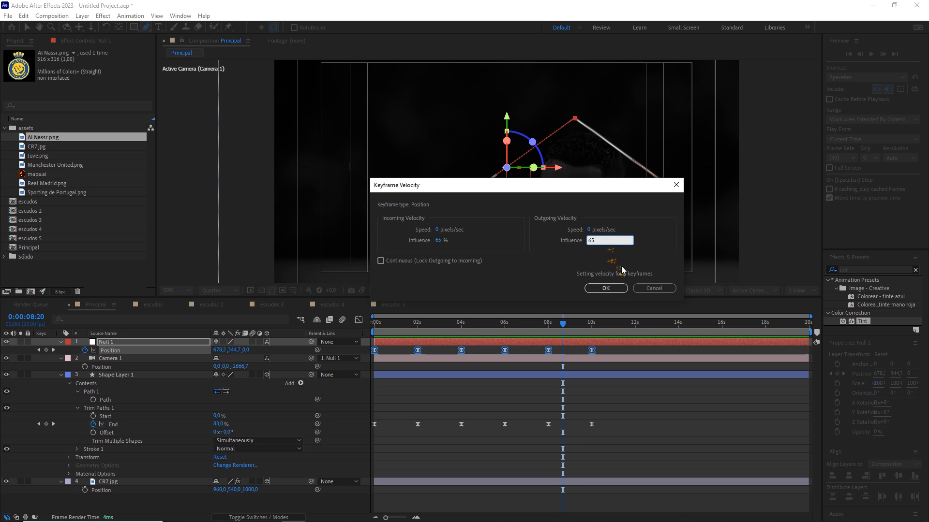
click(605, 288)
Step: Scrub back through the eased animation and end the work area at 10 seconds
click(568, 323)
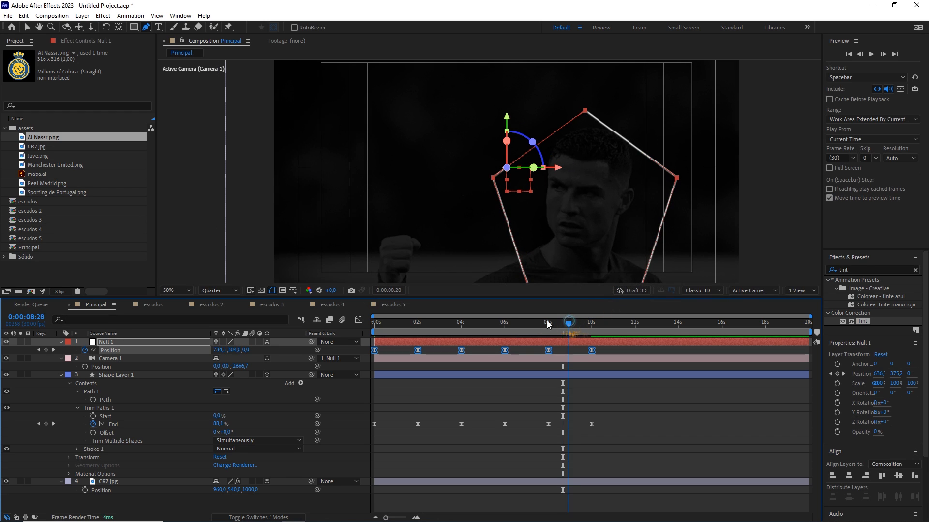
drag(548, 325, 310, 327)
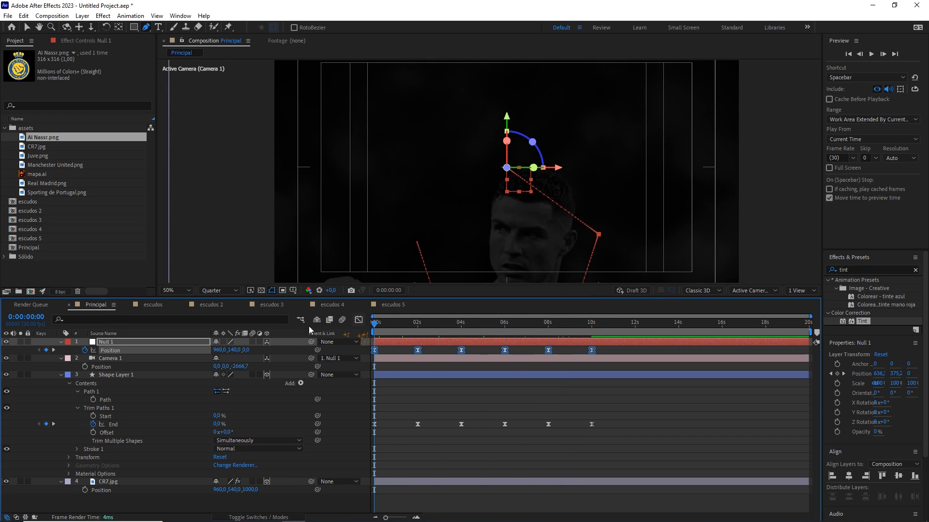
click(592, 324)
key(n)
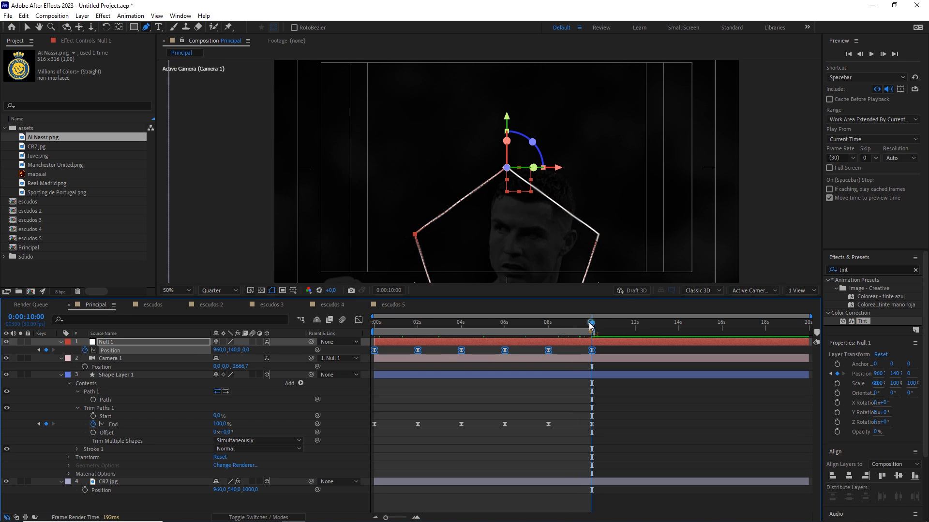
Step: Fit the composition view up to 100% and play back the eased camera and pentagon animation from the start
key(space)
click(176, 292)
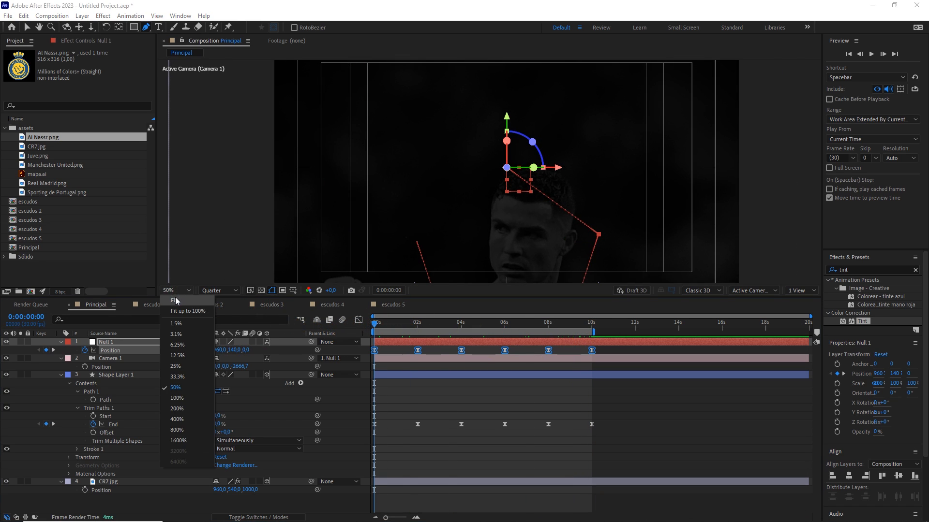
click(180, 312)
click(415, 385)
key(space)
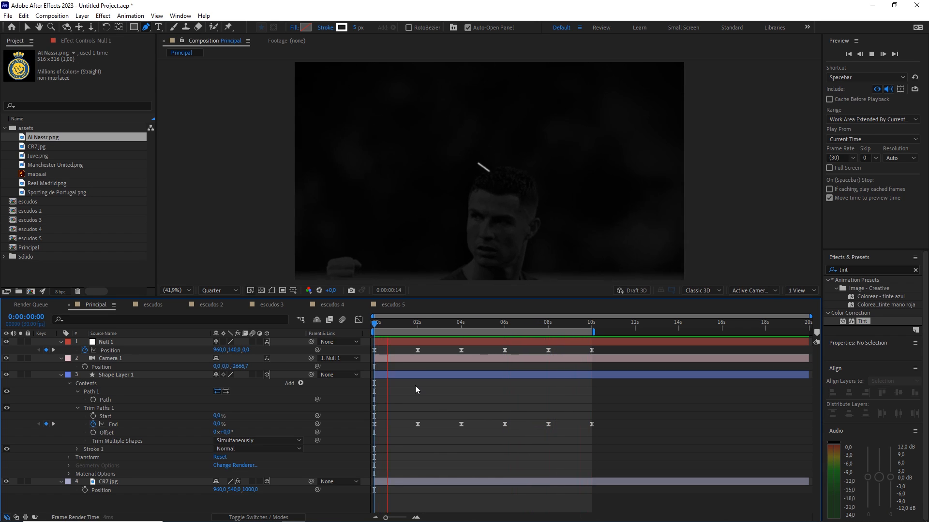
click(446, 323)
drag(404, 326, 359, 325)
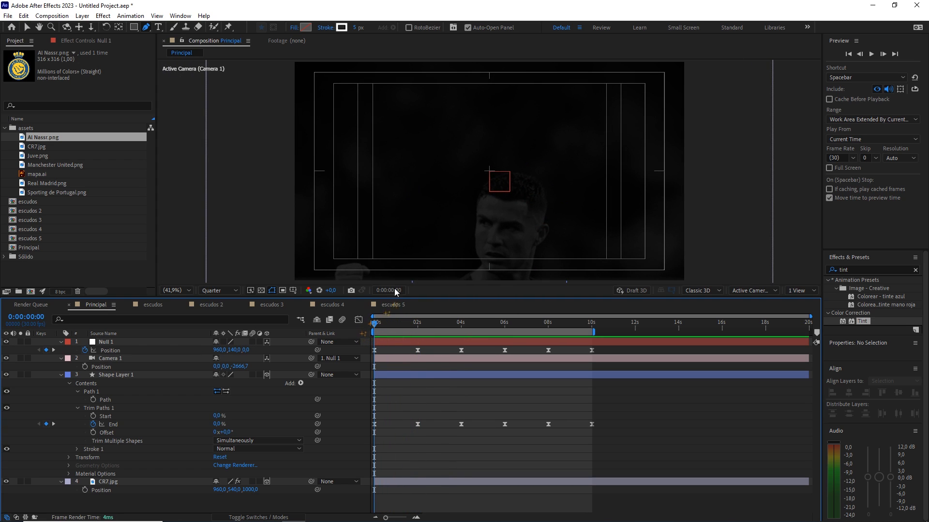
Step: Add the escudos composition at 0 seconds below Camera 1 as a 3D layer, centred in the view and scaled to 30%
drag(29, 205, 132, 368)
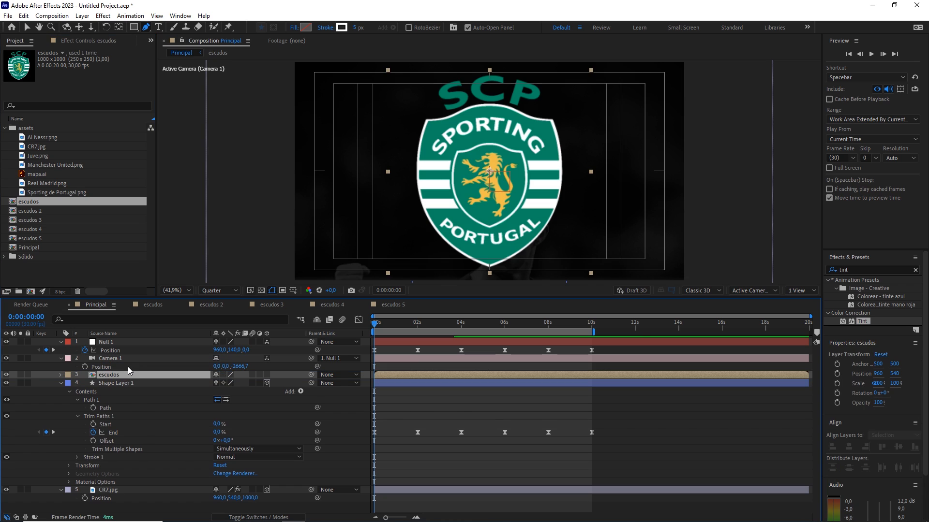
click(267, 375)
key(ctrl+Home)
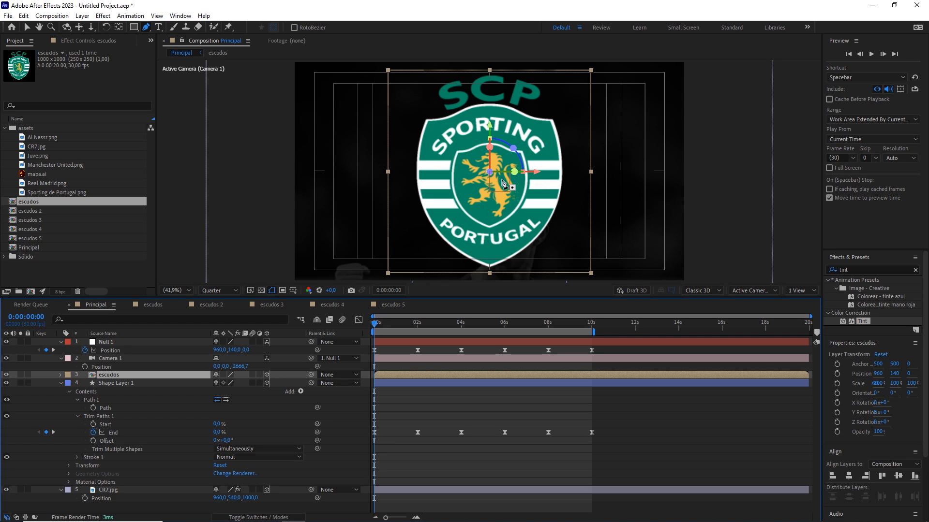
key(s)
click(261, 383)
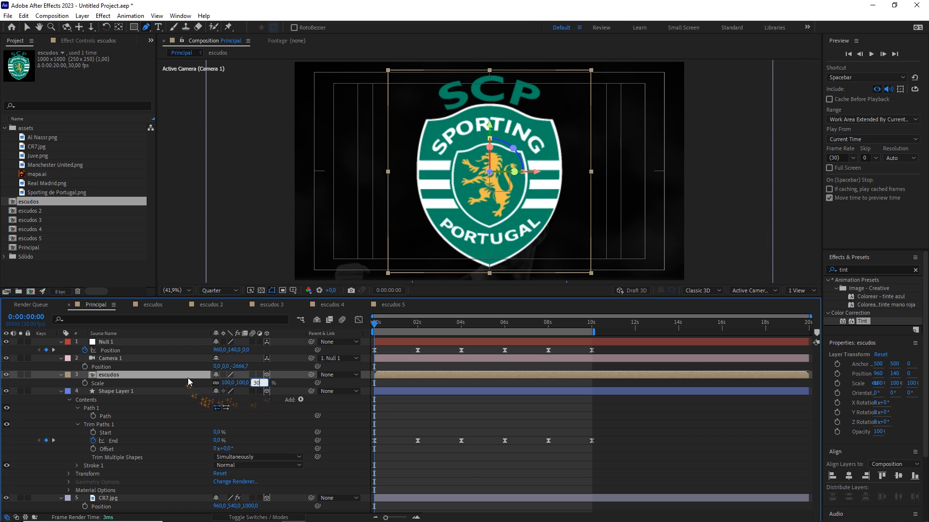
key(Return)
click(425, 400)
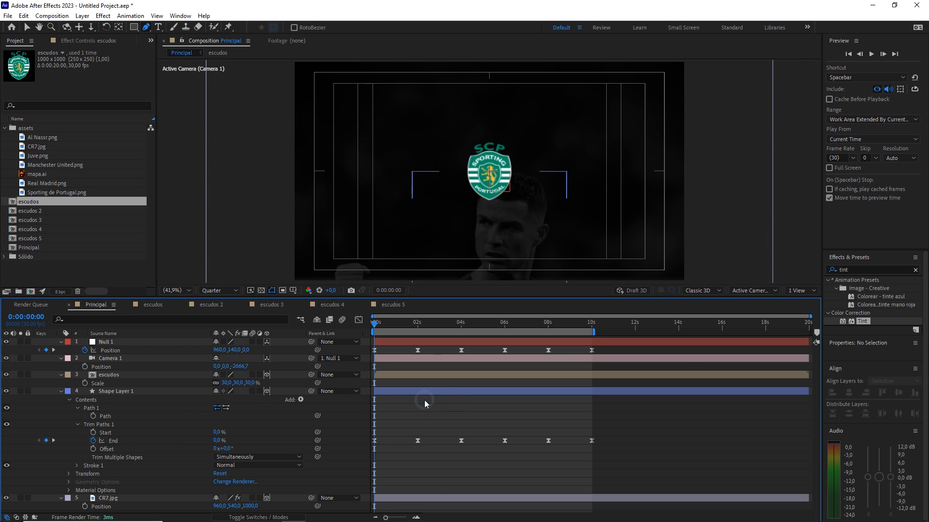
Step: Add escudos 2 as a 3D layer at the 2-second camera stop, centred in the view and scaled to 30%
drag(376, 326, 417, 327)
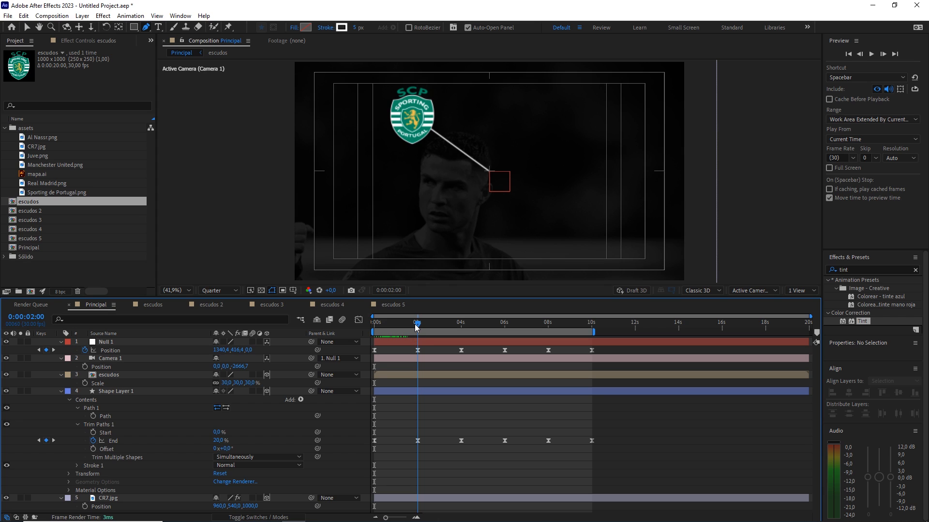
drag(44, 211, 115, 388)
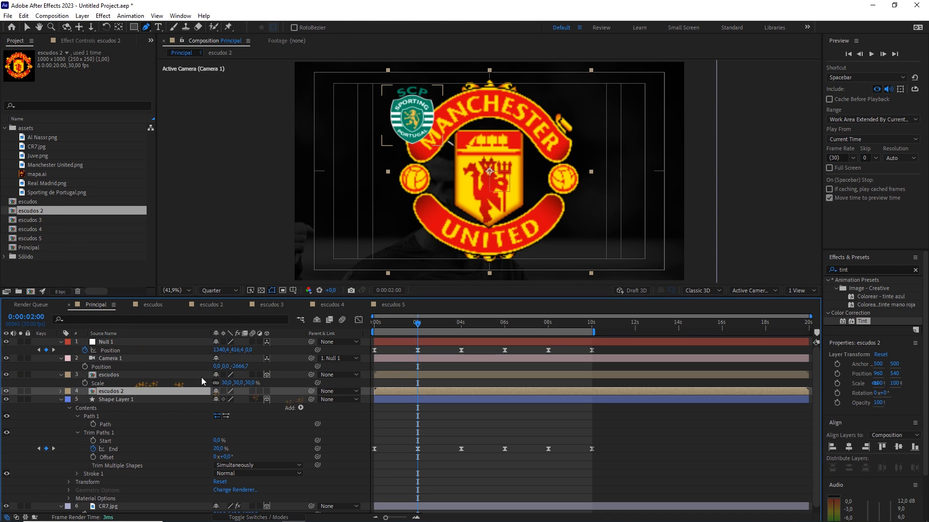
click(267, 391)
key(ctrl+Home)
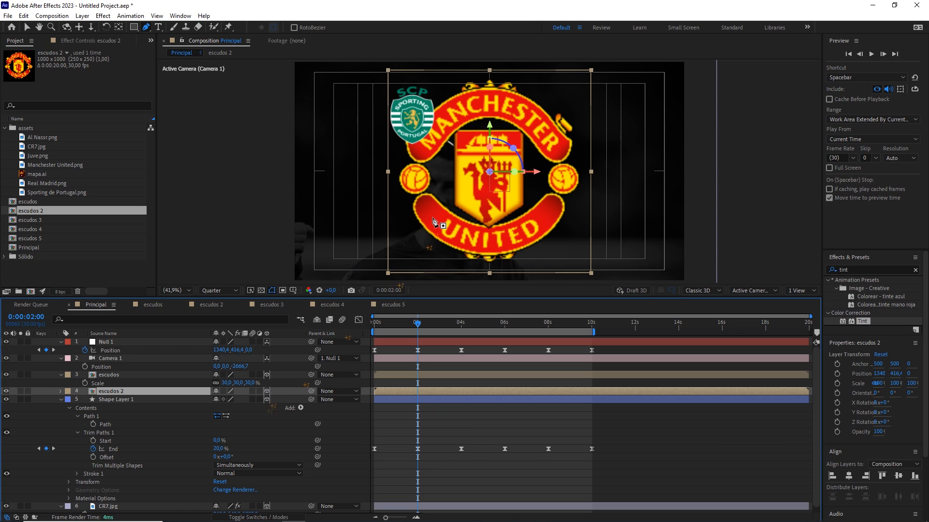
key(s)
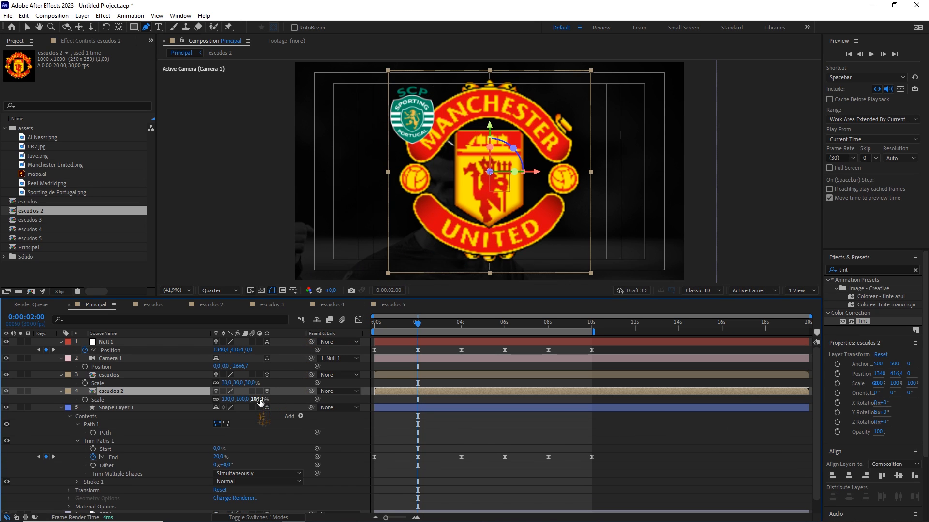
click(440, 431)
Step: Add escudos 3 as a 3D layer at the 4-second camera stop, centred in the view and scaled to 30%
drag(419, 326, 458, 326)
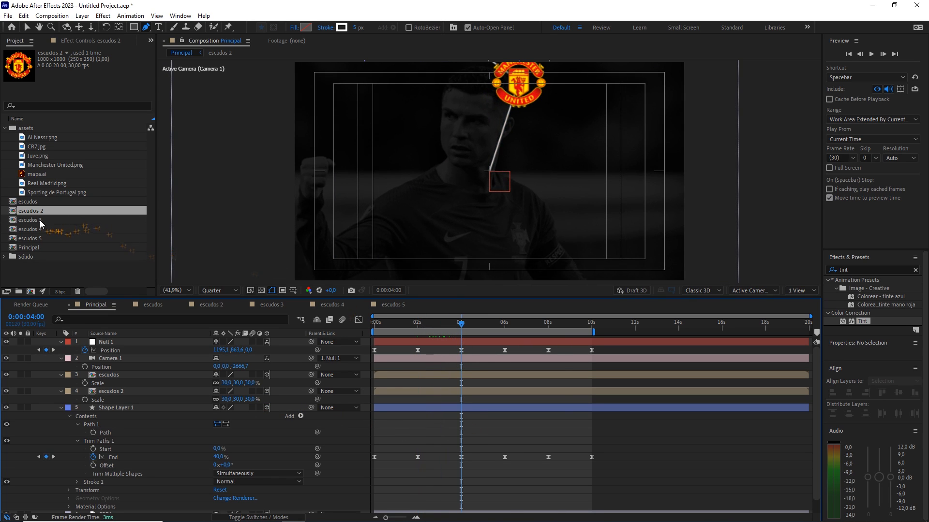
drag(41, 224, 116, 372)
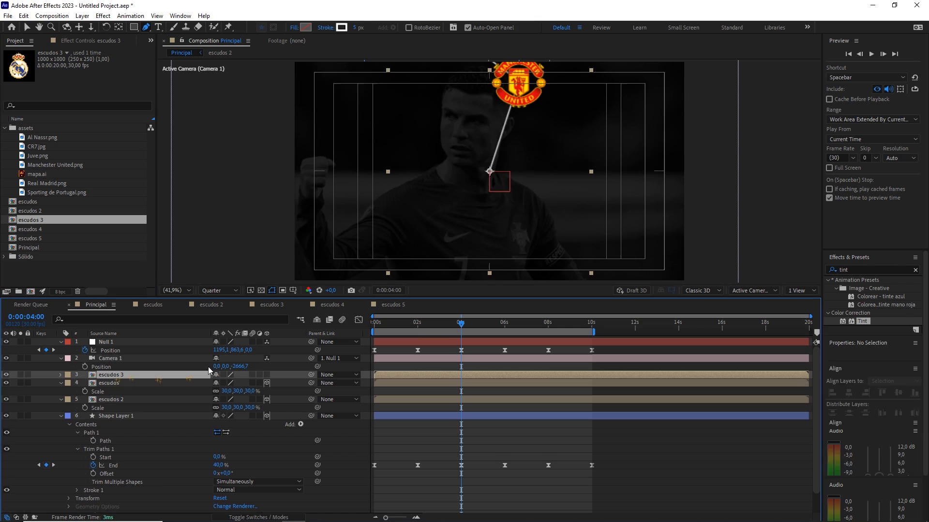
click(267, 376)
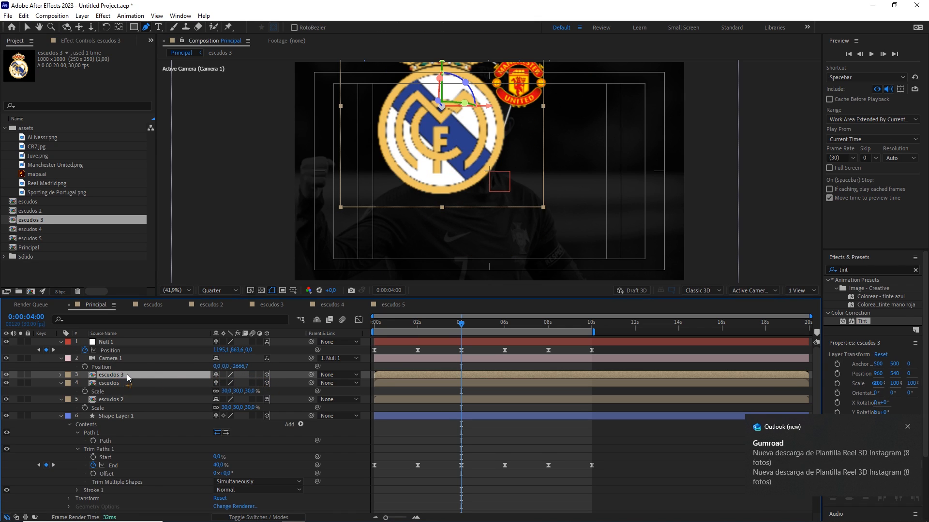
key(ctrl+Home)
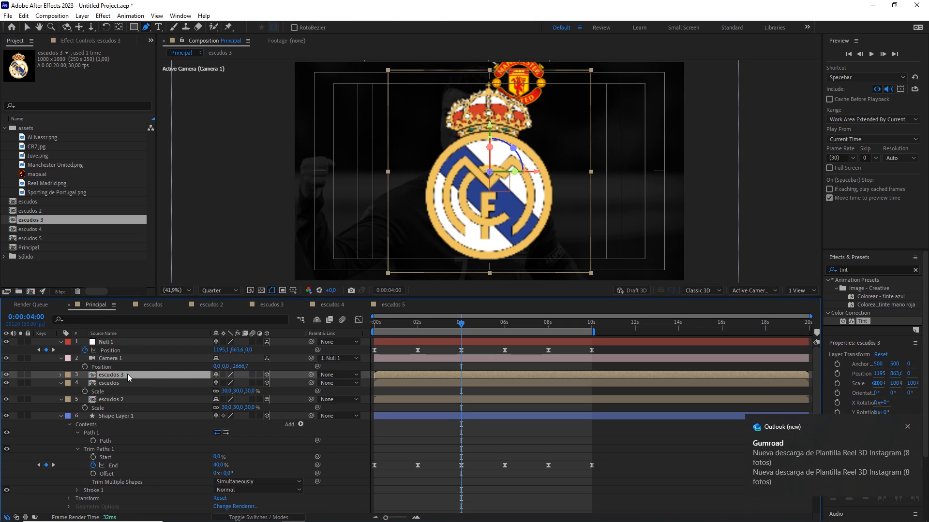
text(s)
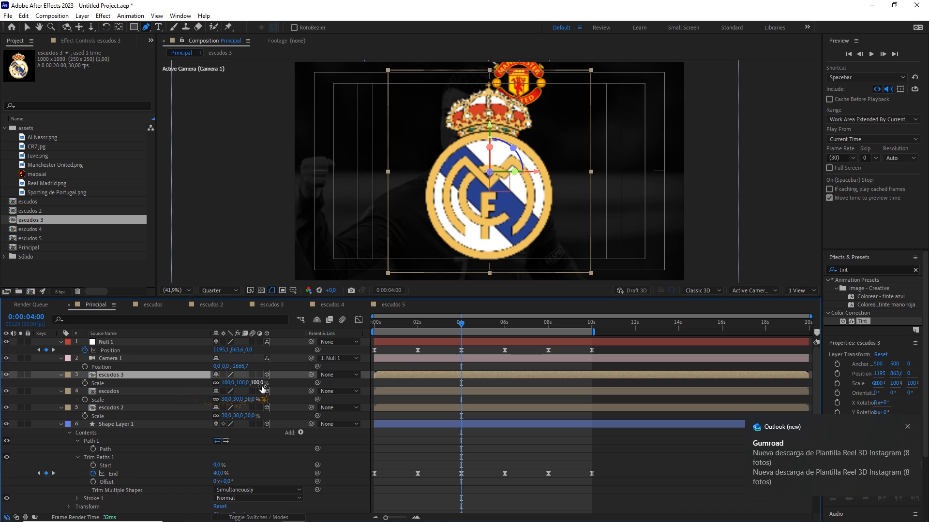
text(30)
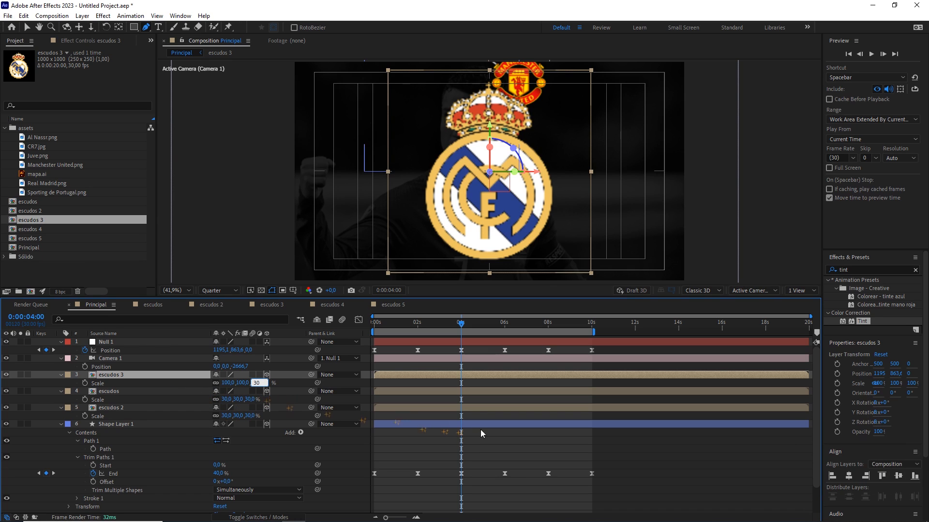
click(481, 433)
Step: Add escudos 4 as a 3D layer at the 6-second camera stop, centred in the view and scaled to 30%
click(483, 330)
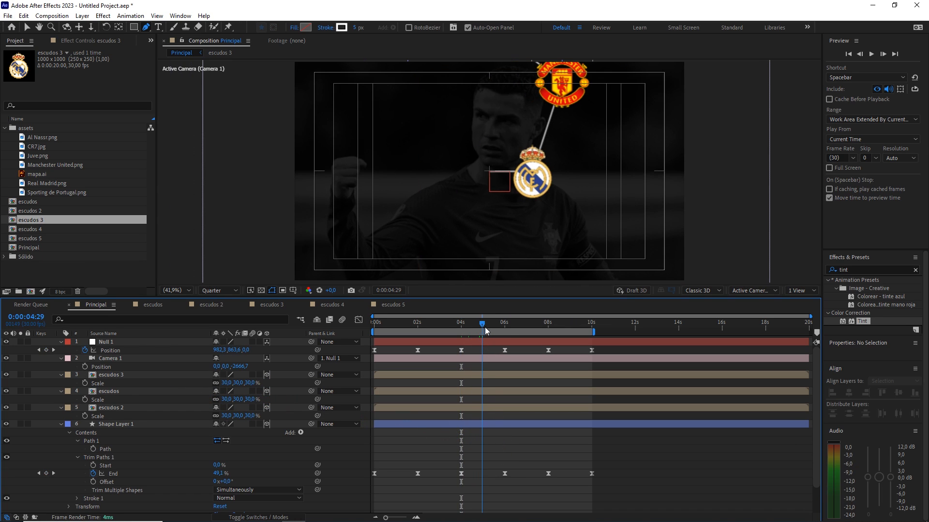
drag(487, 330, 505, 330)
drag(36, 229, 273, 375)
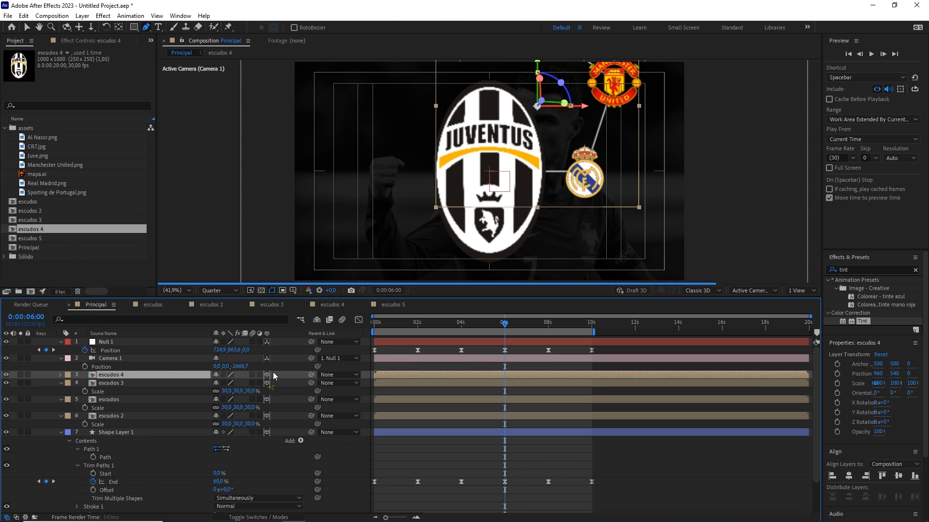
key(ctrl+Home)
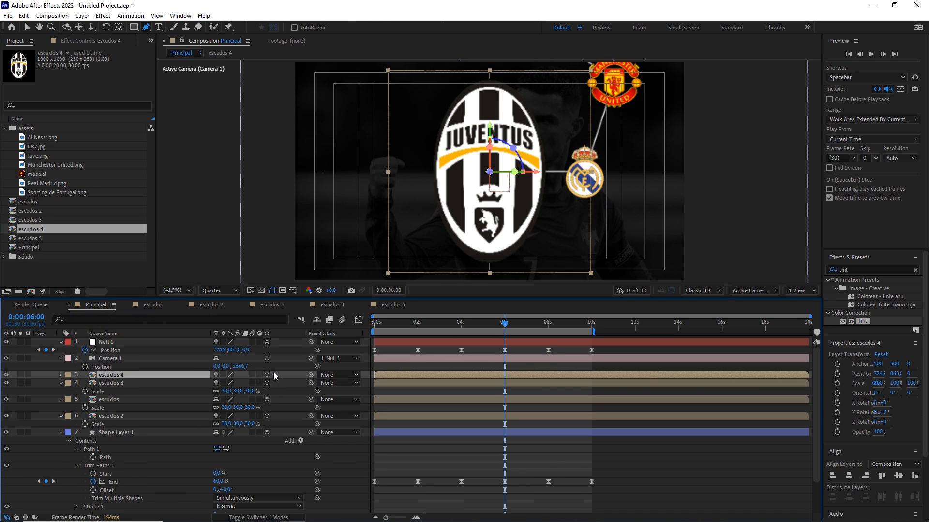
key(s)
click(260, 382)
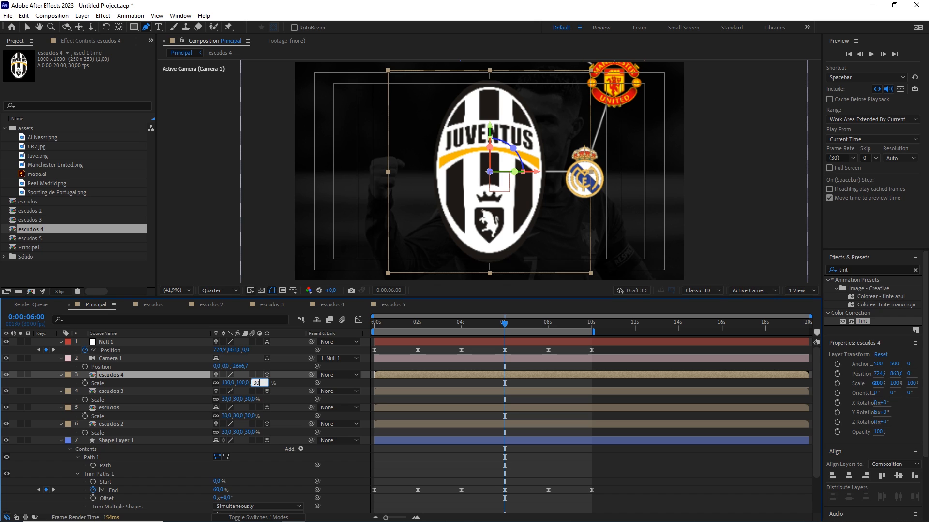
Step: Add escudos 5 as a 3D layer at the 8-second camera stop, centred in the view and scaled to 30%
drag(514, 325, 548, 323)
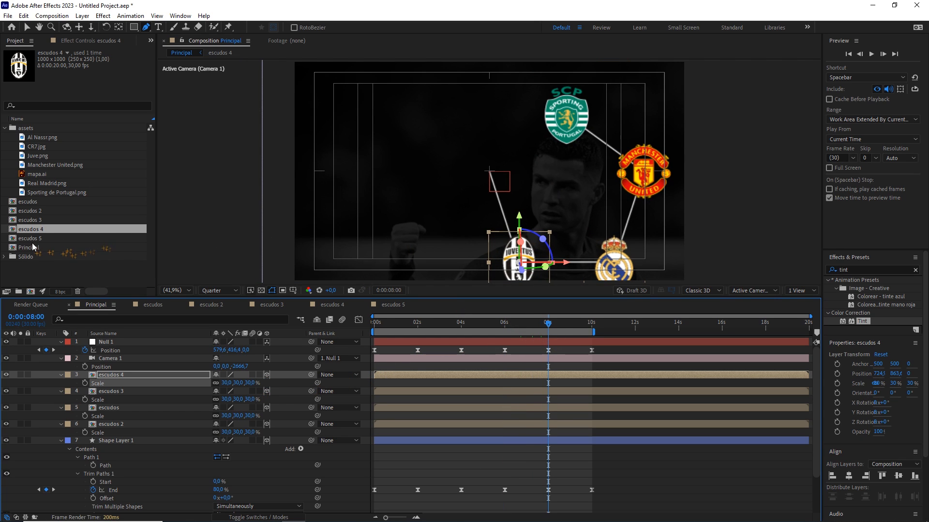
drag(33, 239, 121, 377)
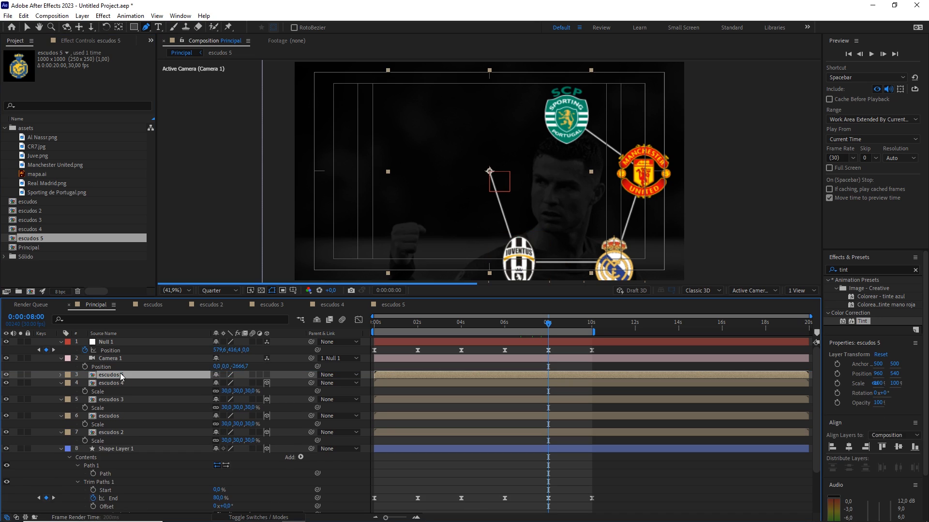
click(267, 375)
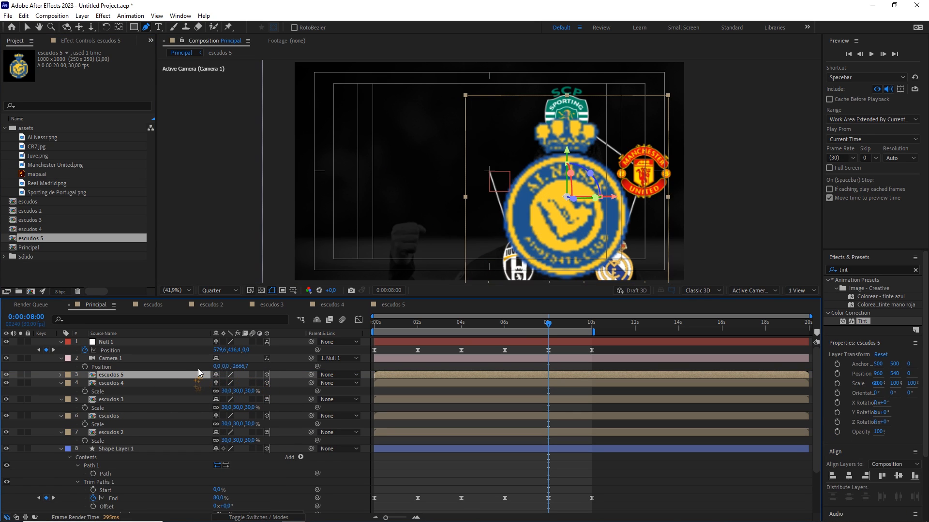
key(ctrl+Home)
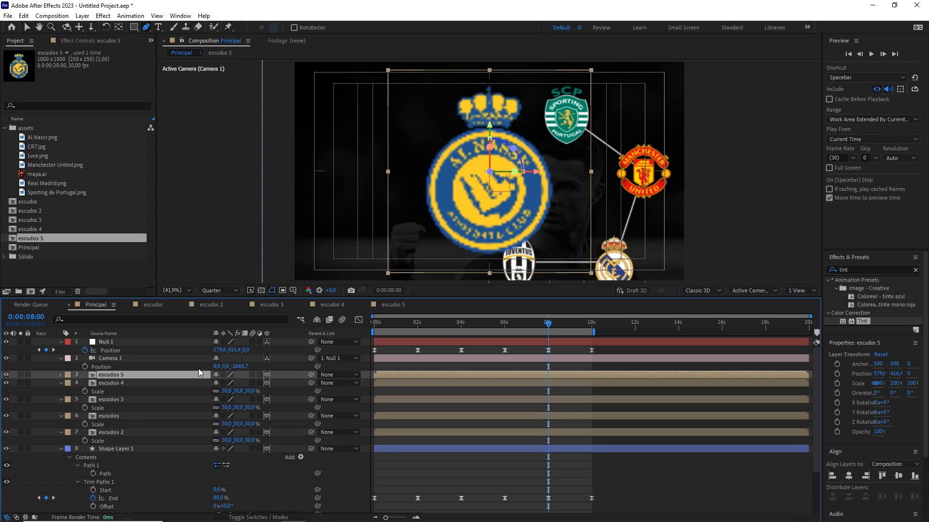
key(s)
click(257, 383)
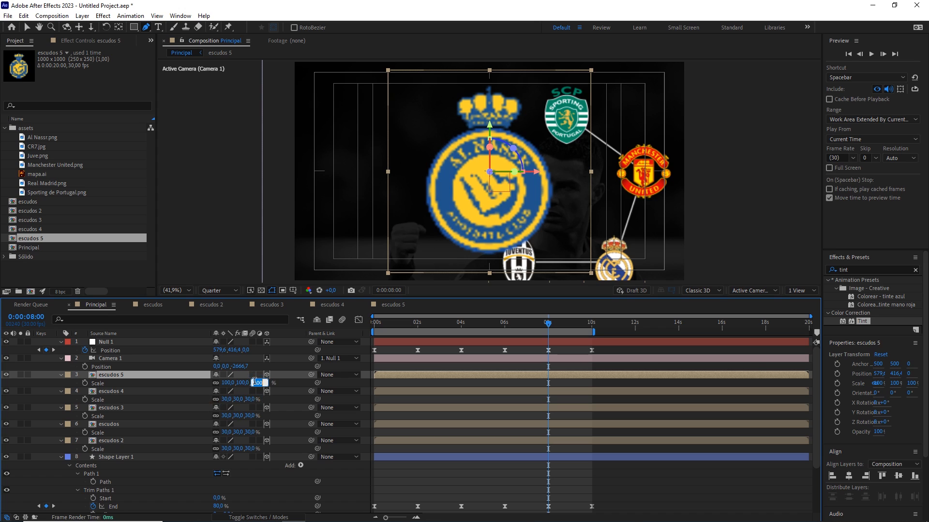
click(529, 472)
Step: Scrub through the first two seconds and examine the placement and framing of the club crests around the pentagon
drag(547, 325, 383, 323)
click(230, 290)
click(230, 342)
scroll(501, 190, up, 1)
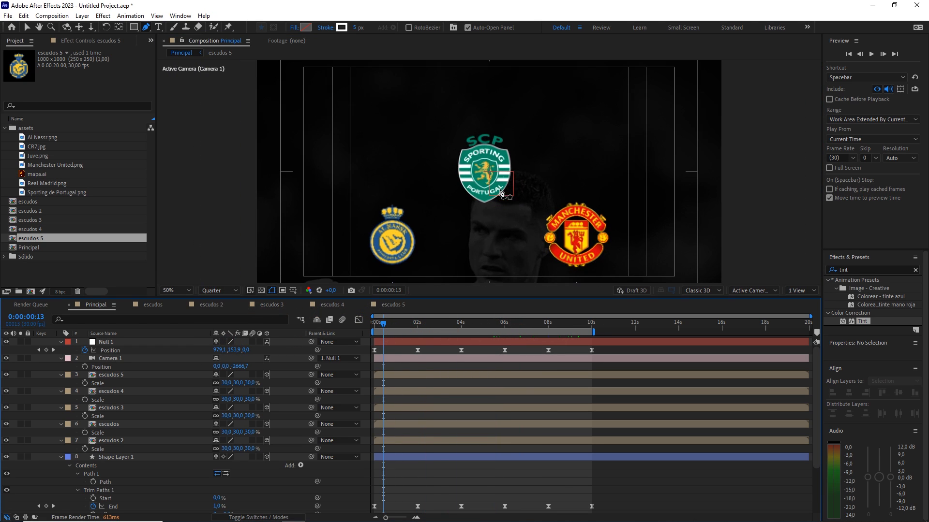
scroll(505, 181, up, 2)
mouse_move(387, 323)
mouse_down()
mouse_move(363, 325)
mouse_move(492, 319)
mouse_move(375, 320)
mouse_up()
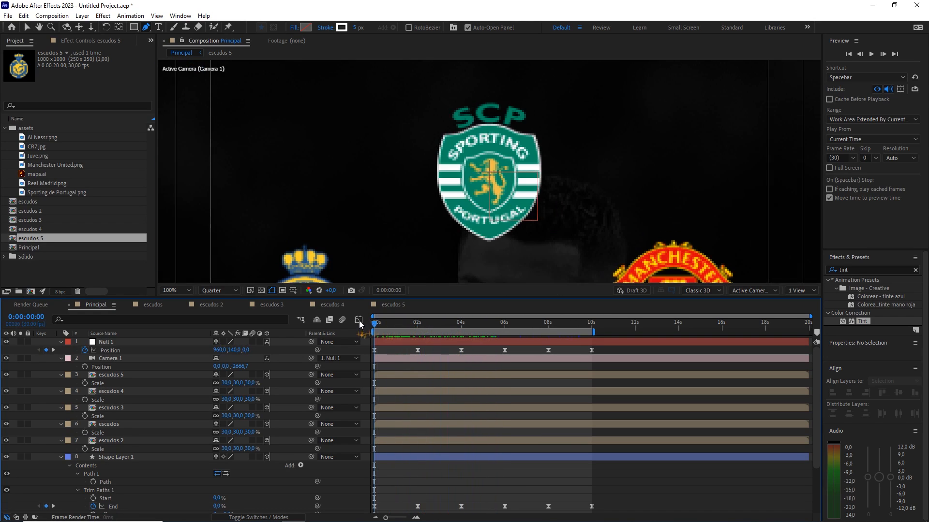
scroll(504, 227, down, 2)
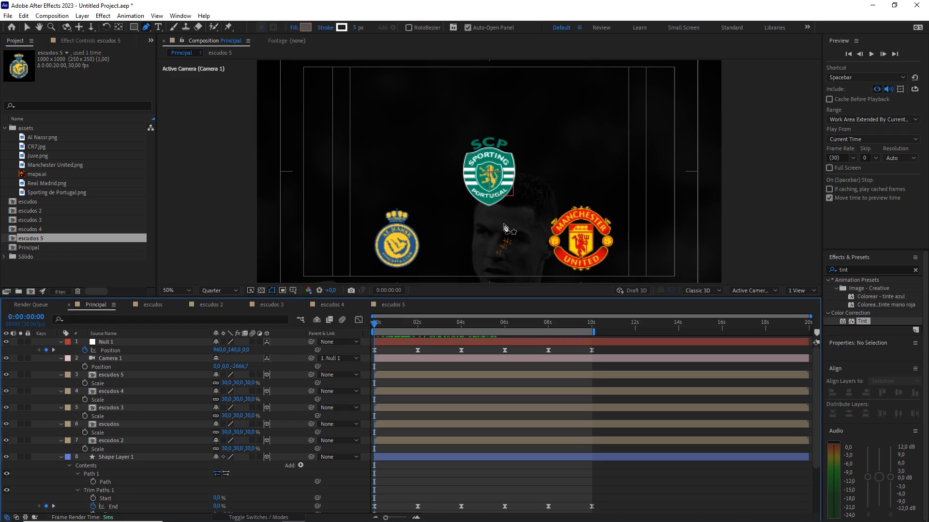
drag(510, 234, 479, 178)
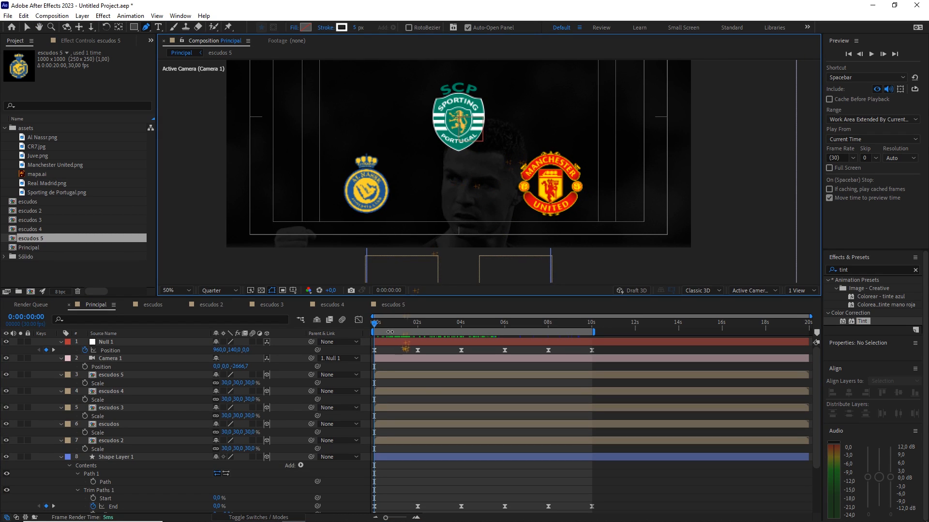
drag(388, 324, 411, 323)
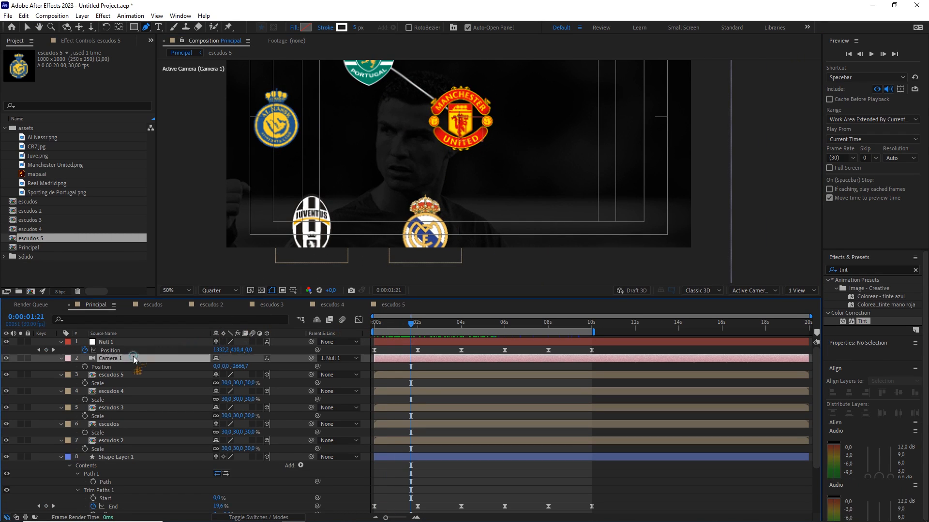
Step: Bring Camera 1 closer to the crest at 2 seconds by setting its Z position to -1656.7
click(139, 359)
click(61, 359)
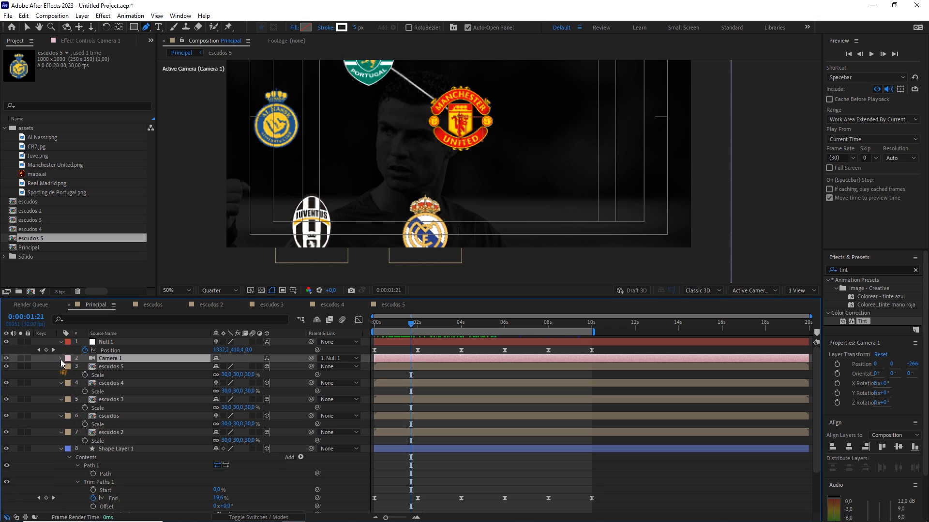
click(61, 359)
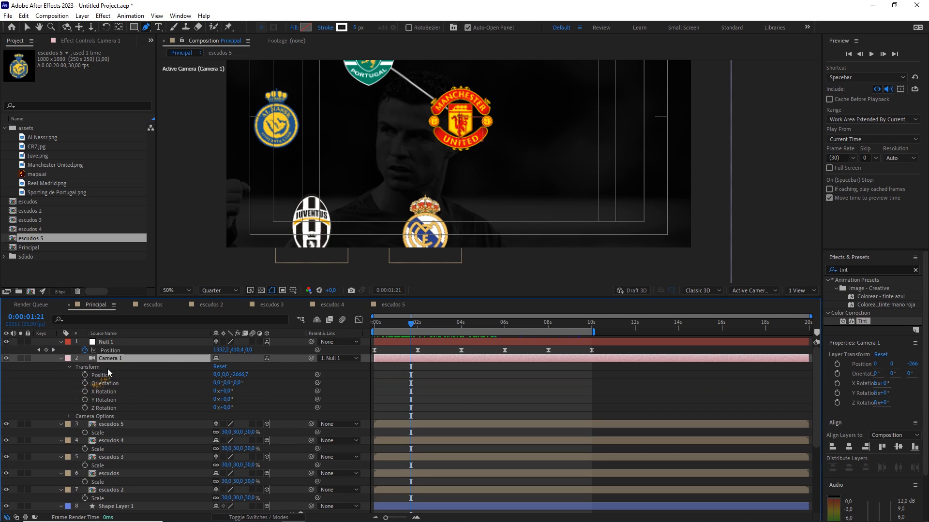
click(418, 329)
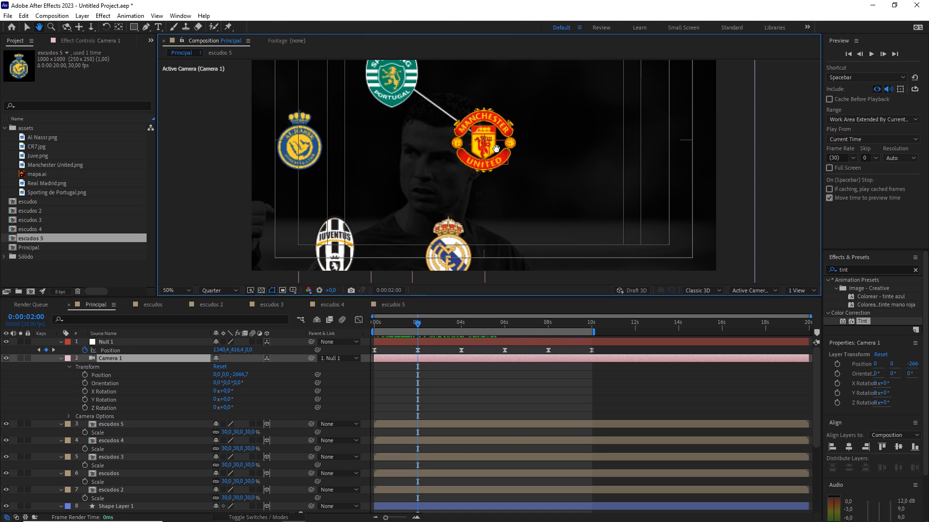
drag(236, 375, 291, 365)
scroll(471, 202, down, 1)
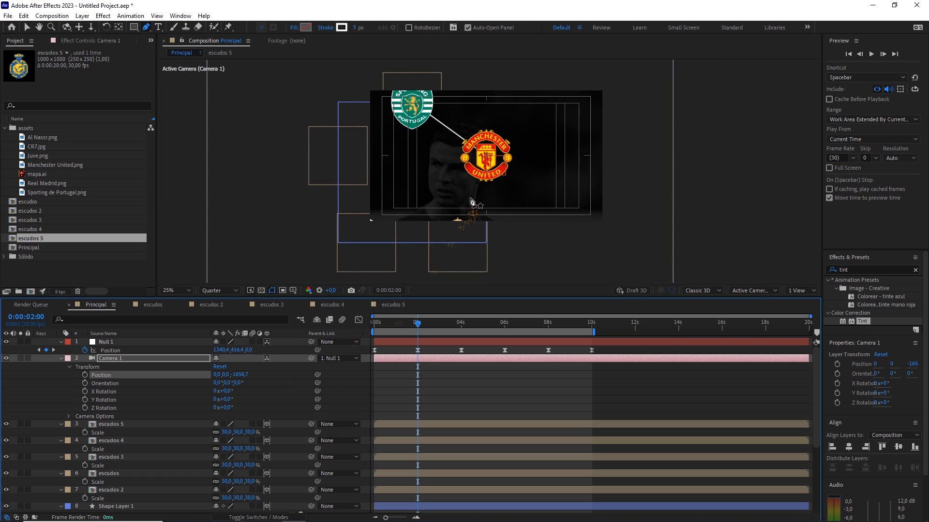
Step: Bring Camera 1 closer with a Z position of -866.7 and set the scale of all five escudos layers to 15%
drag(476, 151, 472, 170)
drag(246, 375, 284, 375)
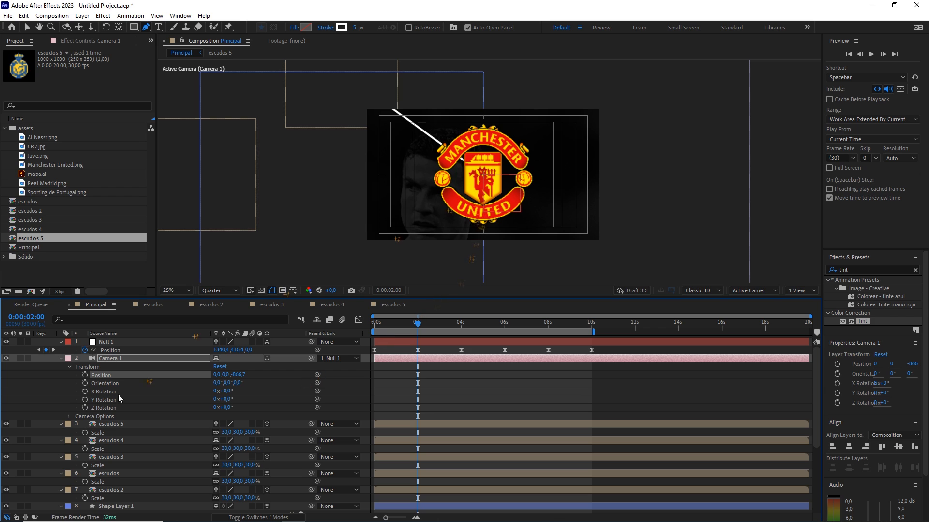
click(130, 423)
shift+click(126, 491)
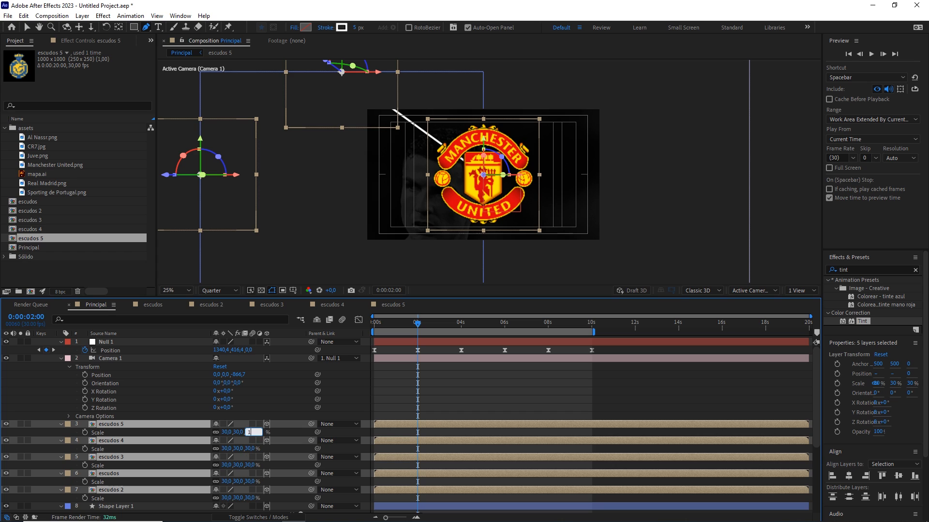
click(392, 402)
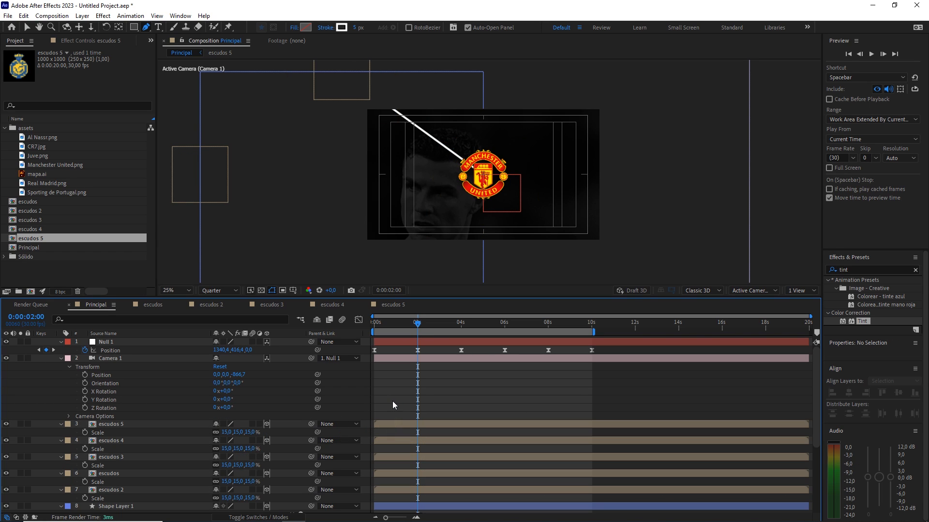
Step: Preview the camera path from the start and check the framing of the rescaled crests
drag(415, 329, 374, 325)
key(space)
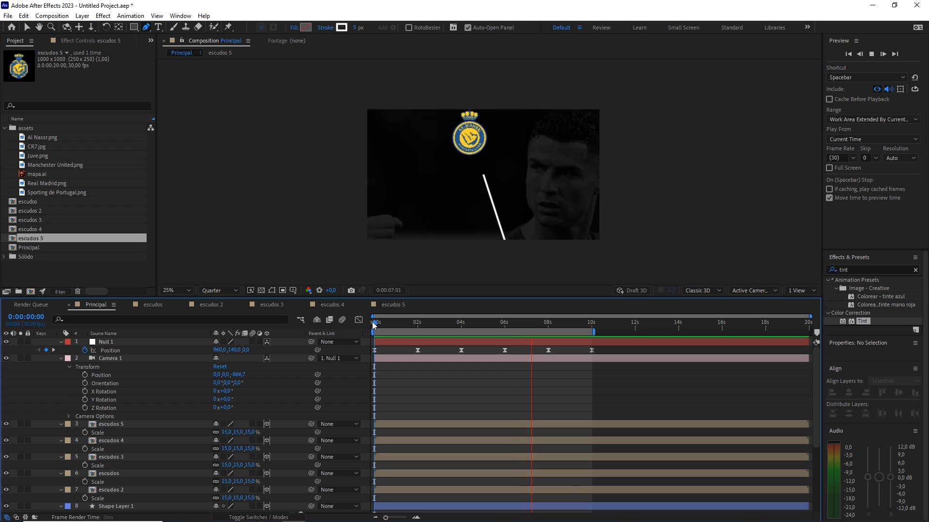
key(space)
drag(555, 322, 361, 335)
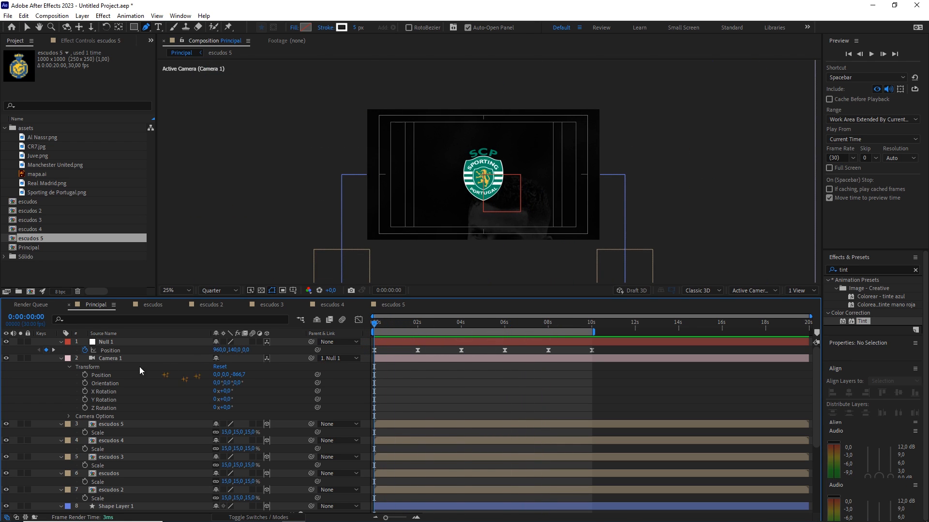
Step: Collapse the properties of all layers and add the text "2001" beside the Sporting crest
key(ctrl+a)
click(61, 358)
click(211, 433)
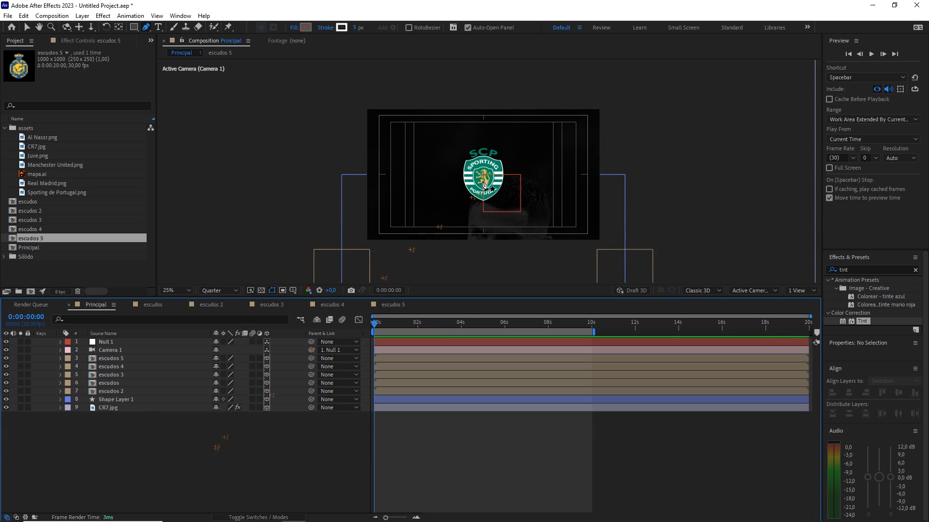
scroll(484, 185, up, 2)
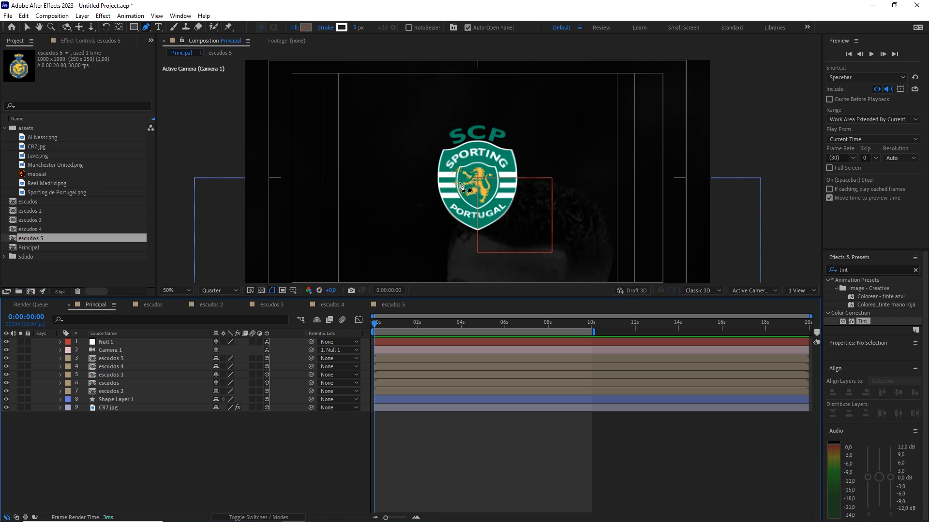
click(159, 27)
click(382, 177)
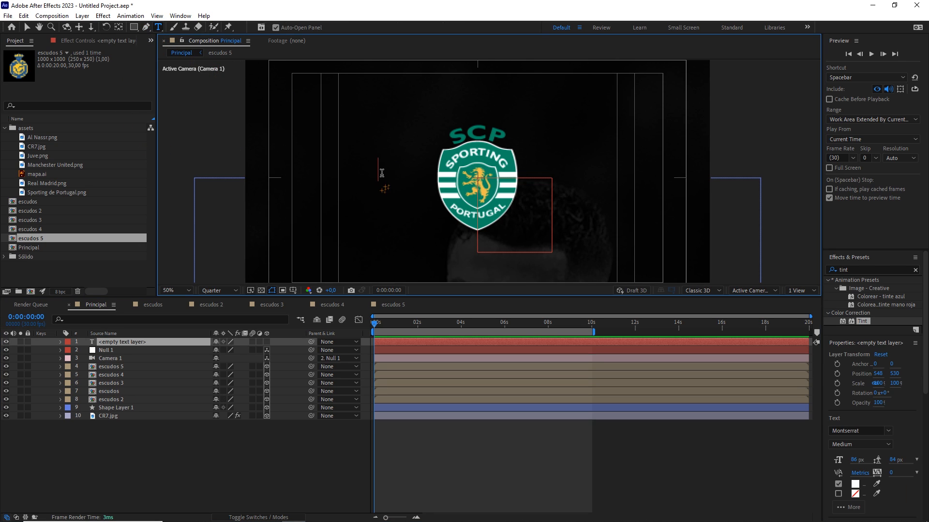
text(2001)
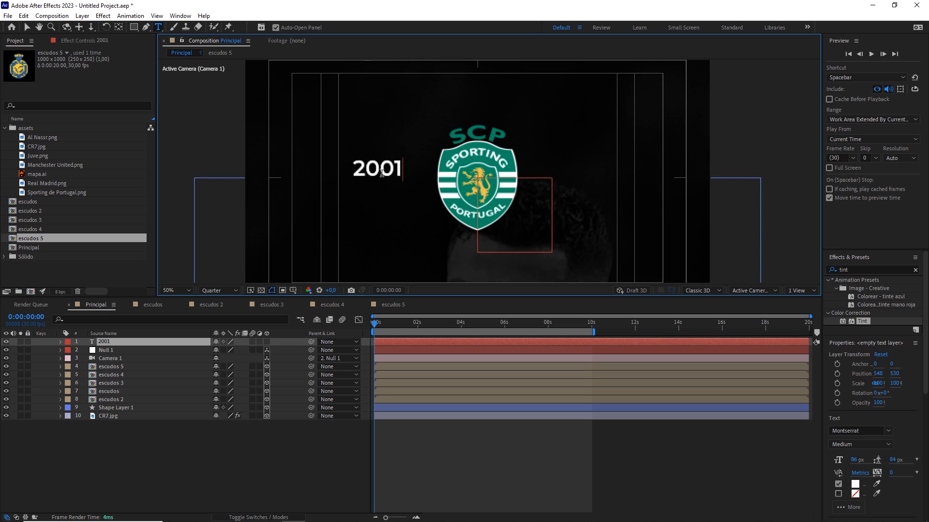
Step: Centre the 2001 text's anchor point, make it a 3D layer and centre it in the view
click(172, 340)
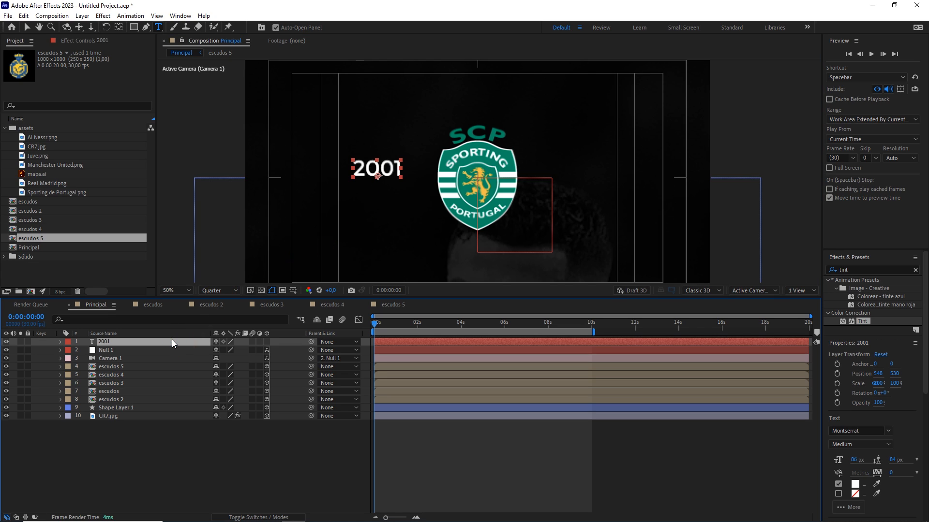
key(ctrl+alt+Home)
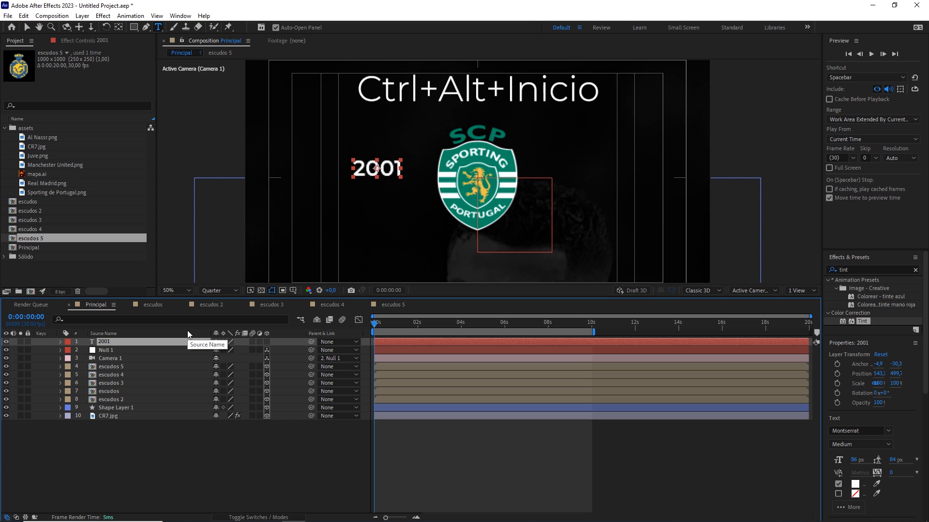
click(267, 342)
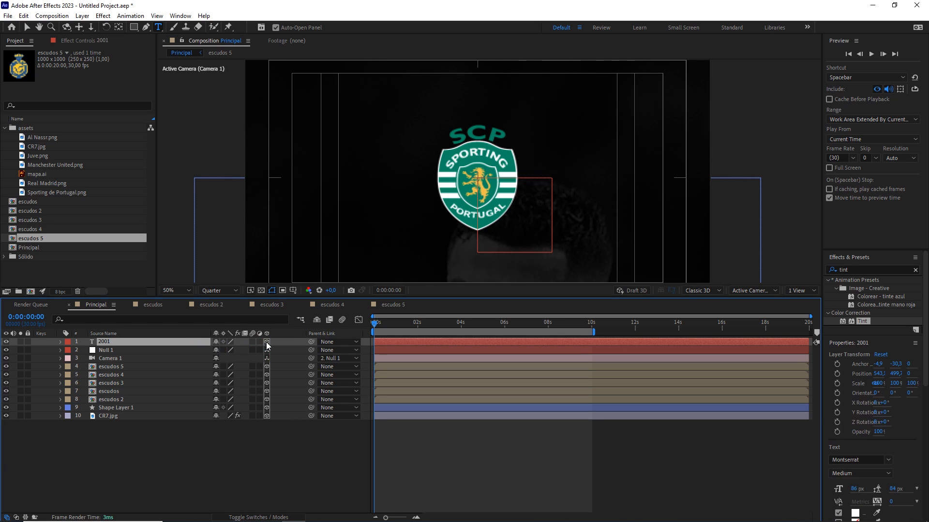
key(ctrl+Home)
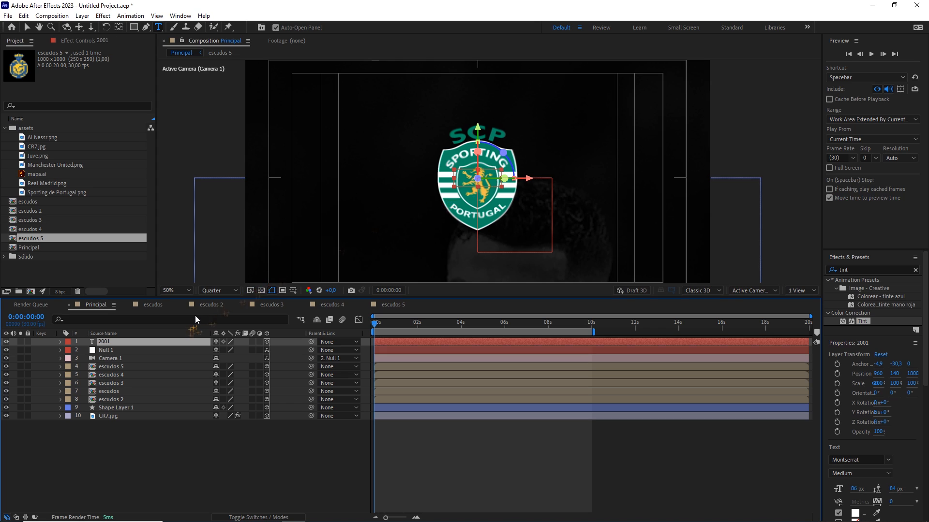
Step: Set the 2001 text's Z position to 0 and shrink it to about 63.6%, placed left of the crest at X 824.8
key(p)
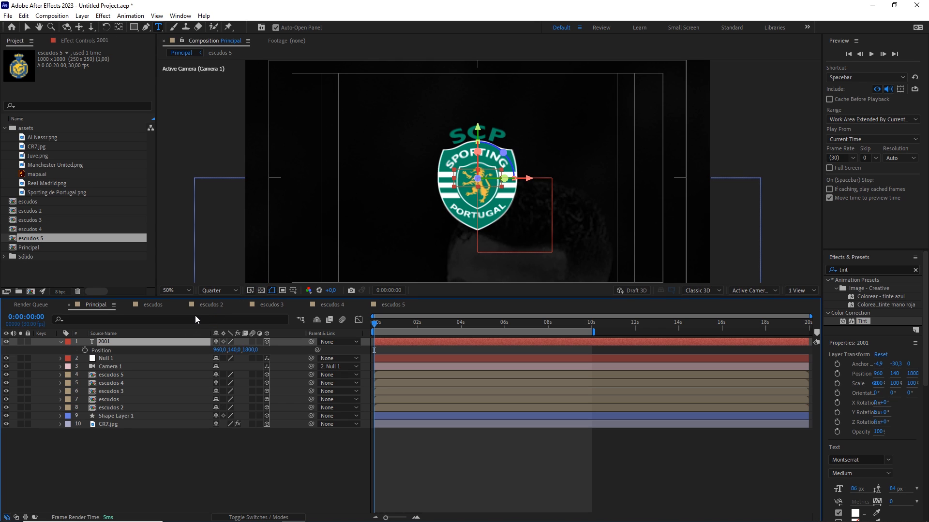
click(250, 350)
text(0)
key(Return)
key(v)
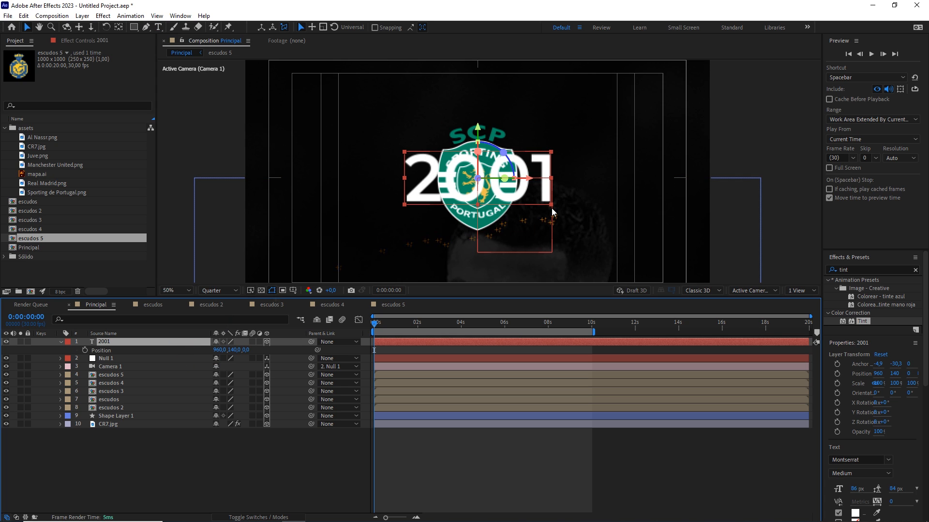
drag(549, 204, 630, 145)
Step: Duplicate the 2001 text, change the copy to "2003" and place it right of the crest at about X 1095
click(164, 341)
key(ctrl+d)
double_click(561, 189)
text(3)
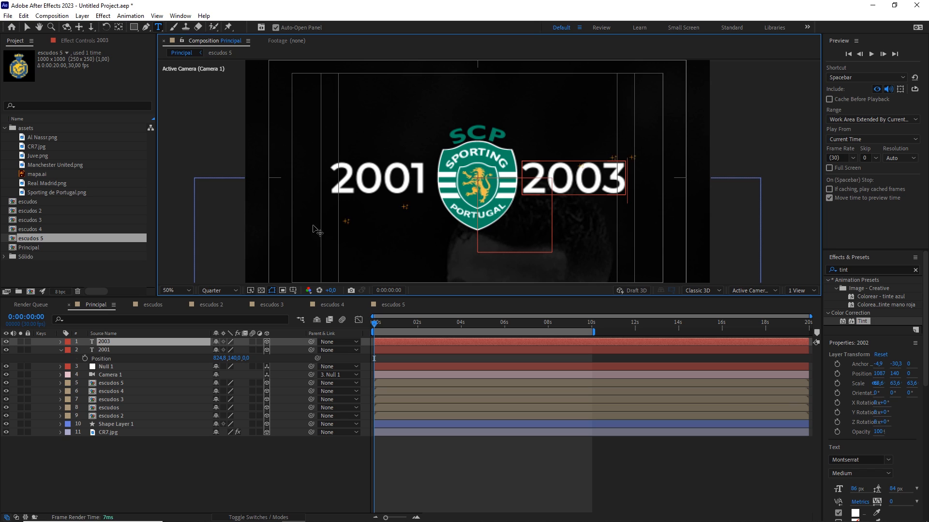
click(150, 343)
key(v)
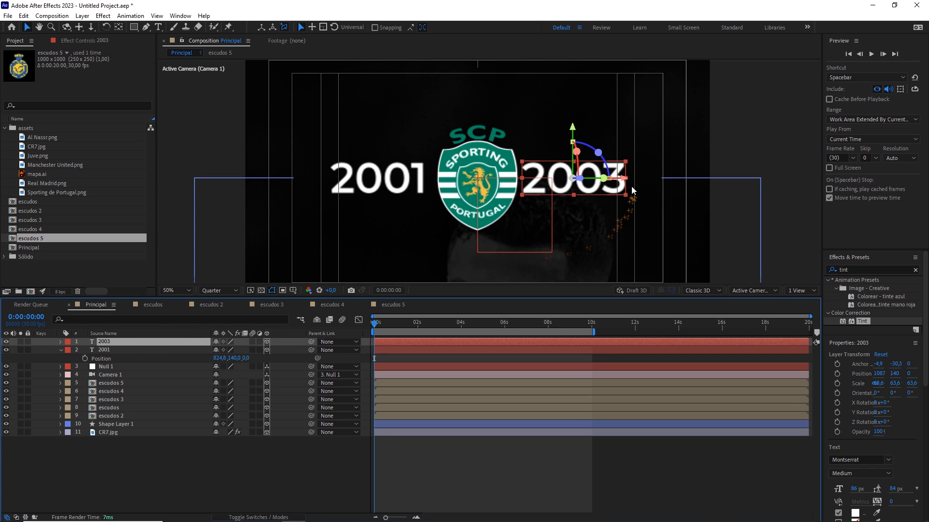
drag(626, 183, 632, 183)
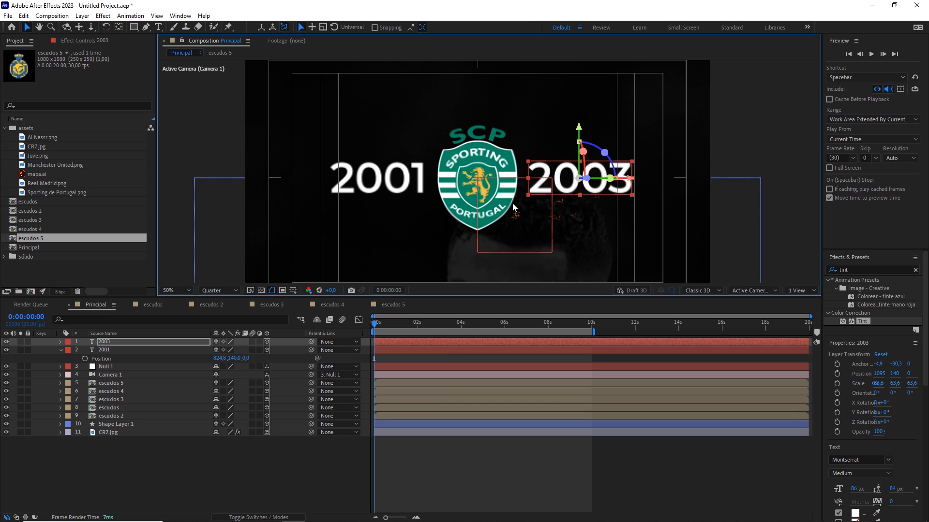
Step: Preview the opening seconds and check how the two years frame the Sporting crest
scroll(513, 207, down, 2)
mouse_move(376, 323)
mouse_down()
mouse_move(401, 327)
mouse_move(367, 324)
mouse_up()
key(space)
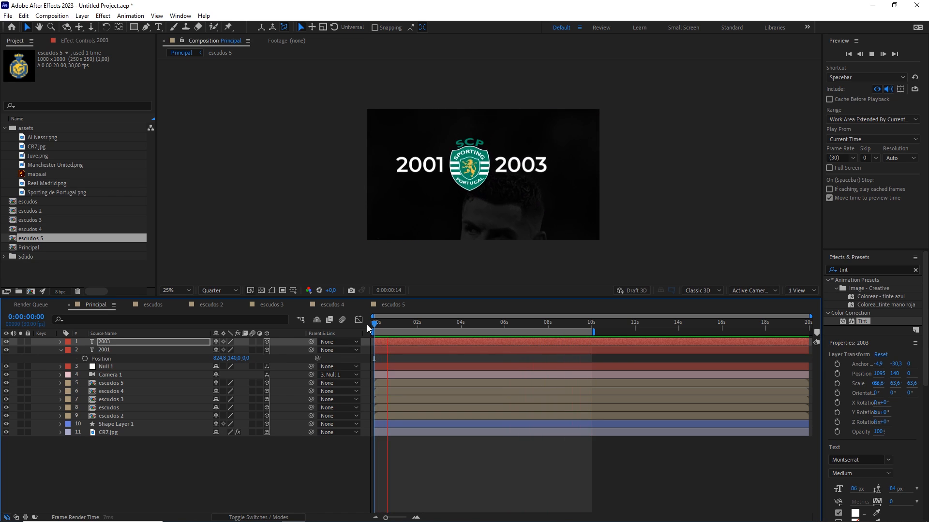
click(424, 324)
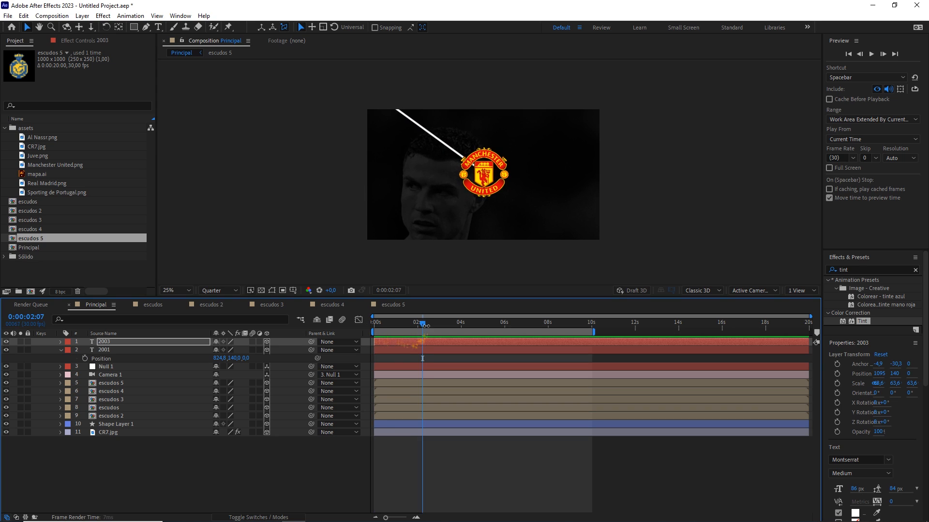
drag(426, 326, 367, 329)
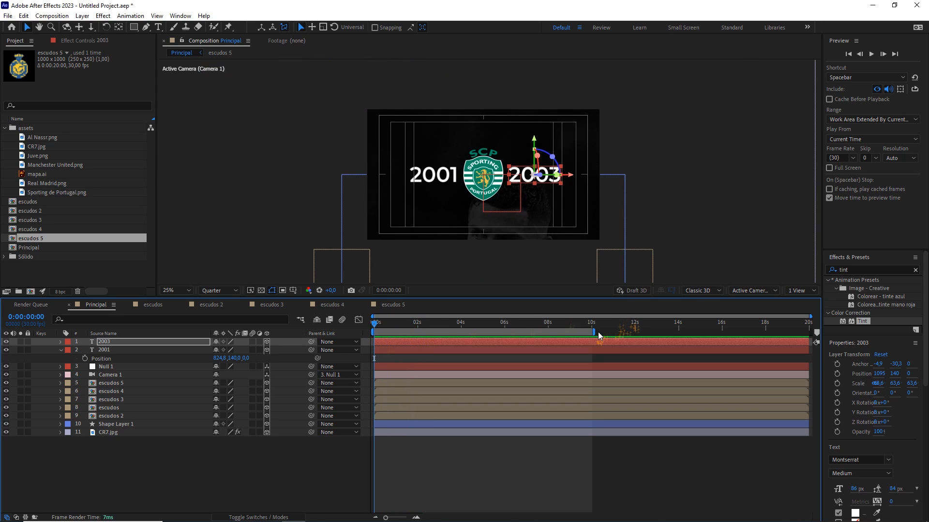
Step: Extend the work area to about 14 seconds and delay all Null 1 Position and Shape Layer 1 End keyframes to start at about 3.3 seconds
drag(598, 332, 674, 327)
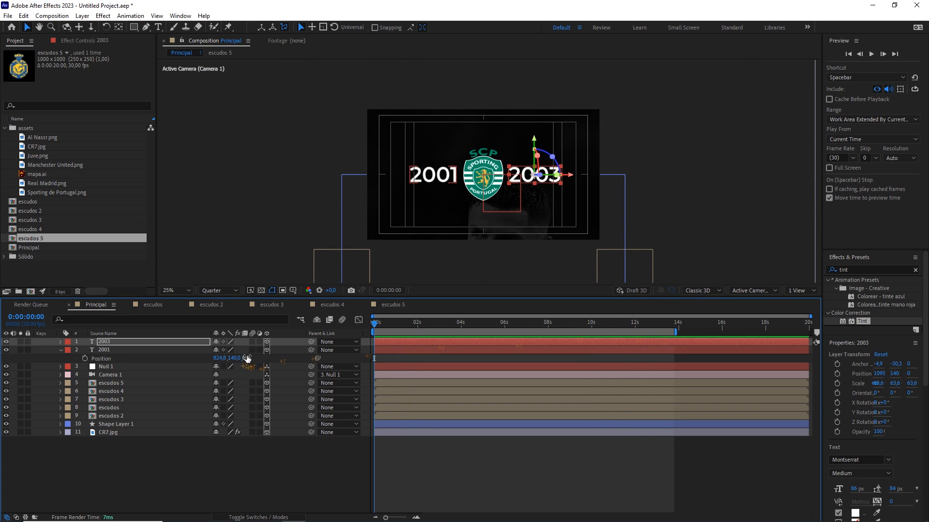
drag(161, 470, 135, 341)
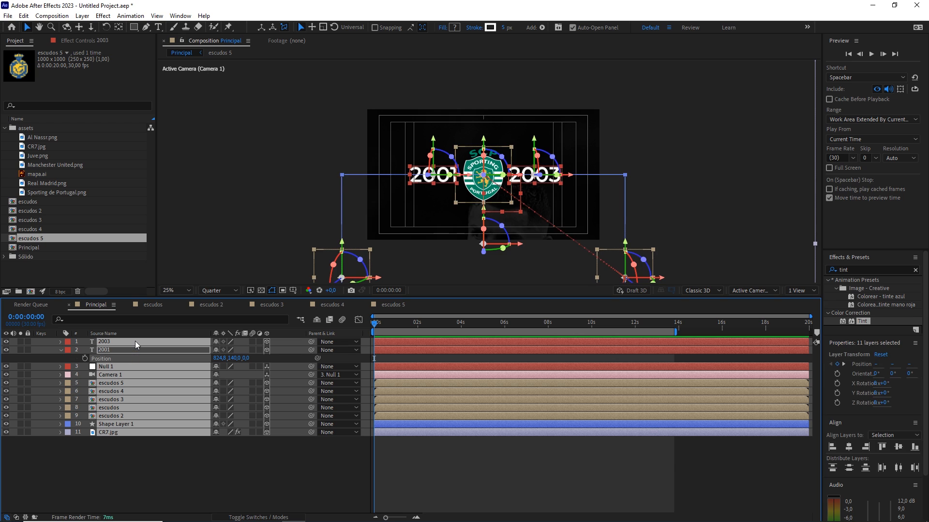
key(u)
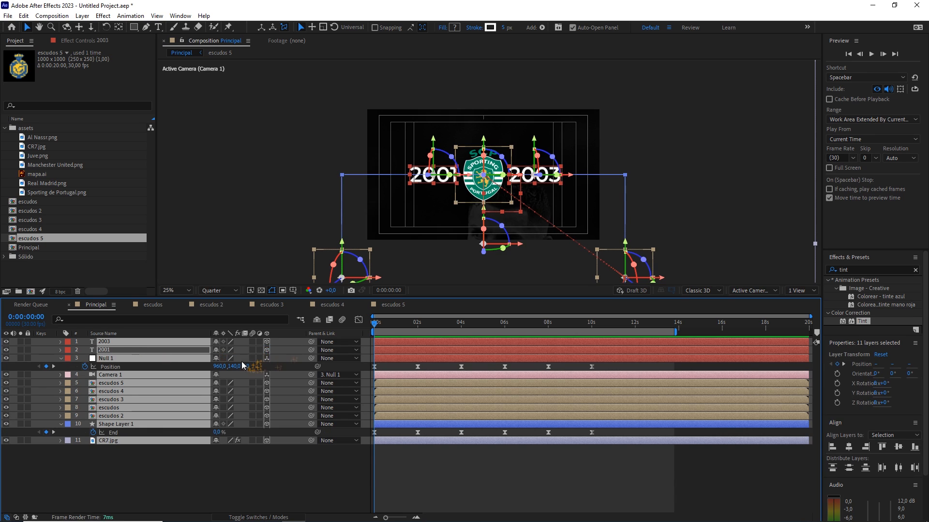
drag(605, 368, 361, 439)
drag(375, 367, 456, 370)
Step: Keyframe Camera 1's Position at 2 seconds and set its Z to -586.7 at 0 seconds for an opening pull-back
drag(428, 327, 418, 330)
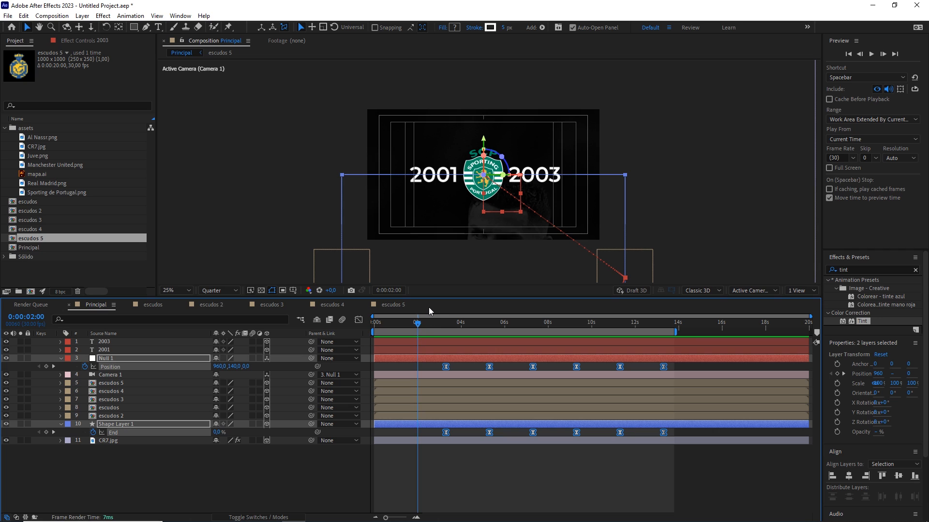
click(128, 375)
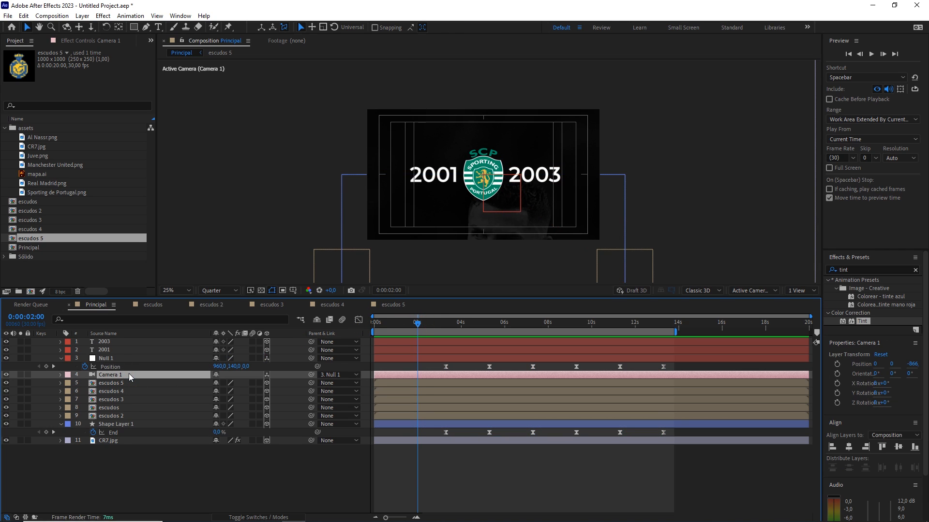
key(alt+shift+p)
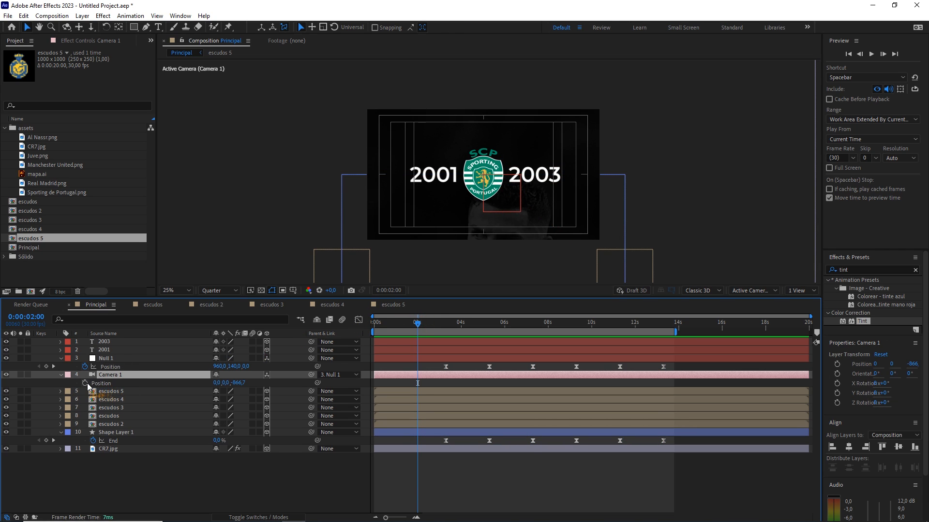
drag(402, 325, 356, 321)
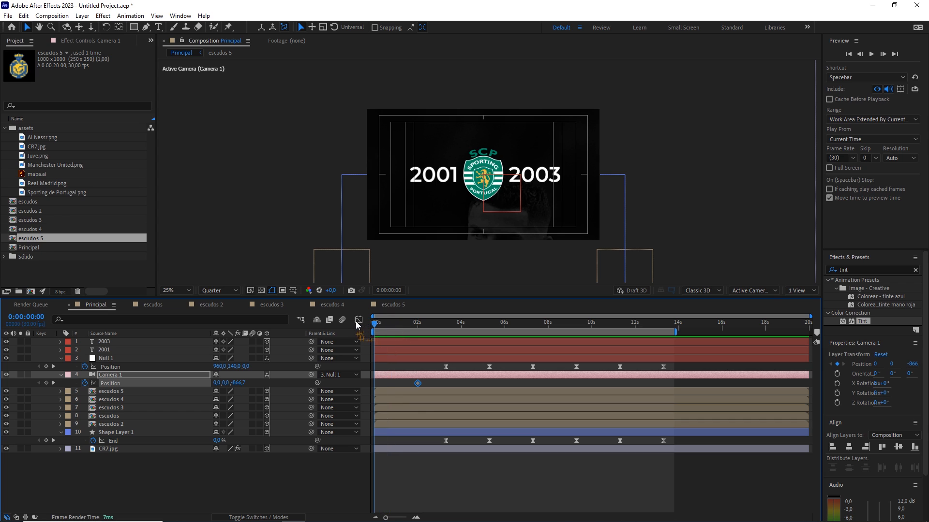
key(period)
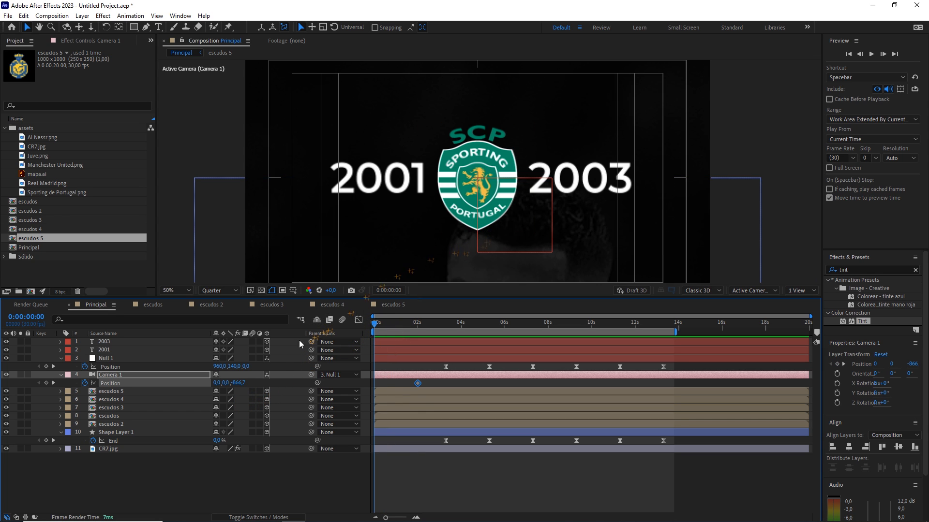
drag(239, 383, 252, 384)
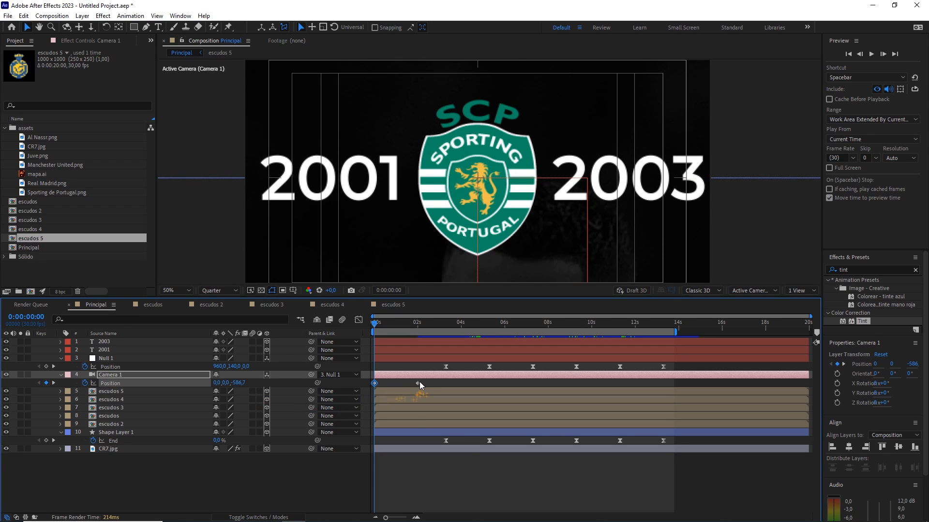
Step: Apply Easy Ease to both camera Position keyframes and shape the speed curve to peak early and slow down gradually
drag(421, 381, 370, 386)
key(F9)
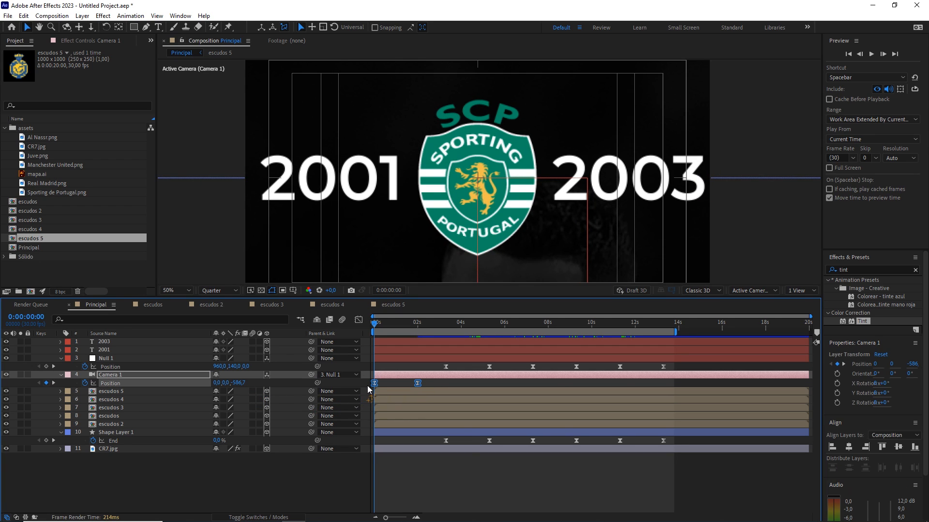
click(358, 320)
drag(472, 455, 396, 487)
key(space)
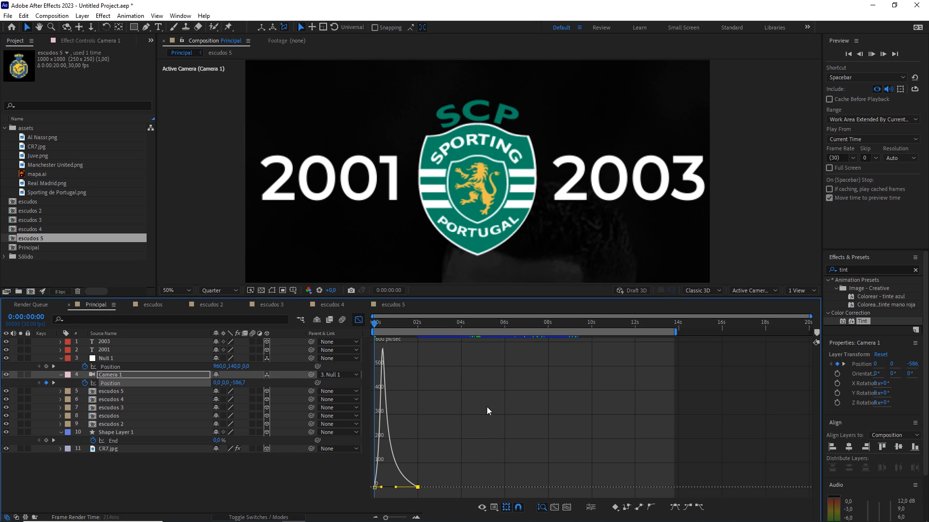
click(358, 320)
Step: Shift all Null 1 Position and Shape Layer 1 End keyframes earlier so that both sets start at 1 second
drag(413, 323, 416, 323)
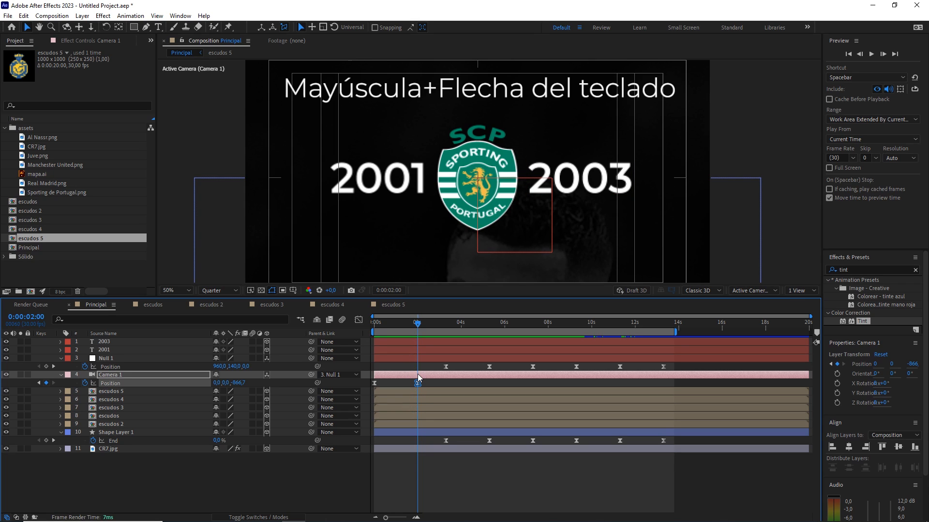
key(shift+Page_Up)
key(shift+Page_Up)
key(shift+Page_Up)
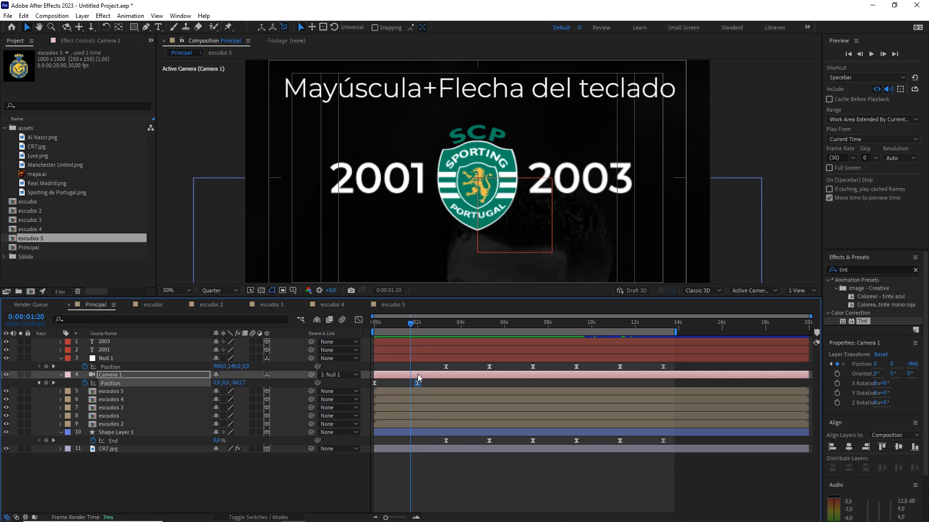
click(417, 382)
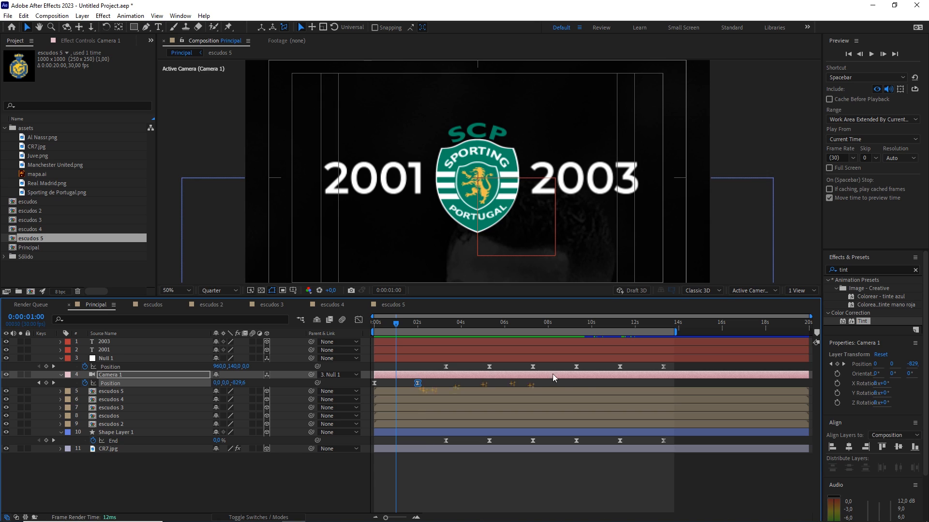
drag(674, 367, 439, 370)
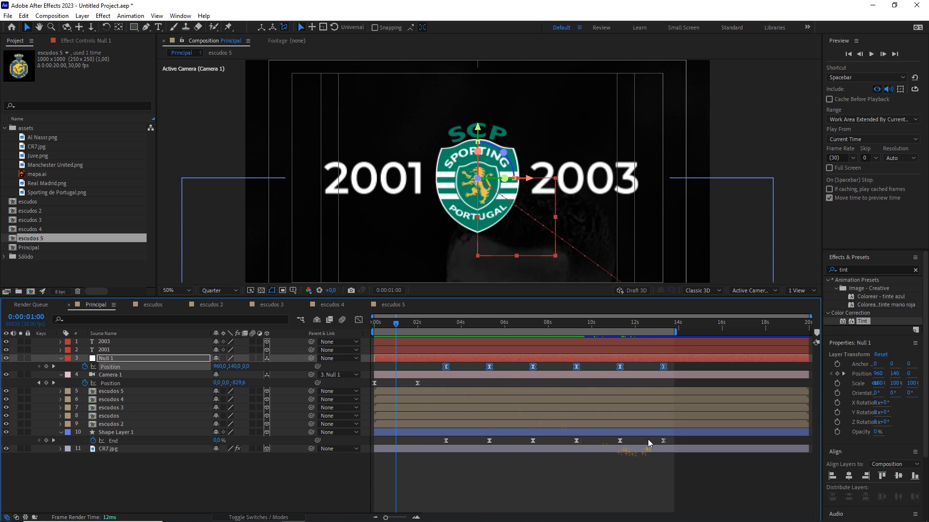
drag(680, 443, 437, 450)
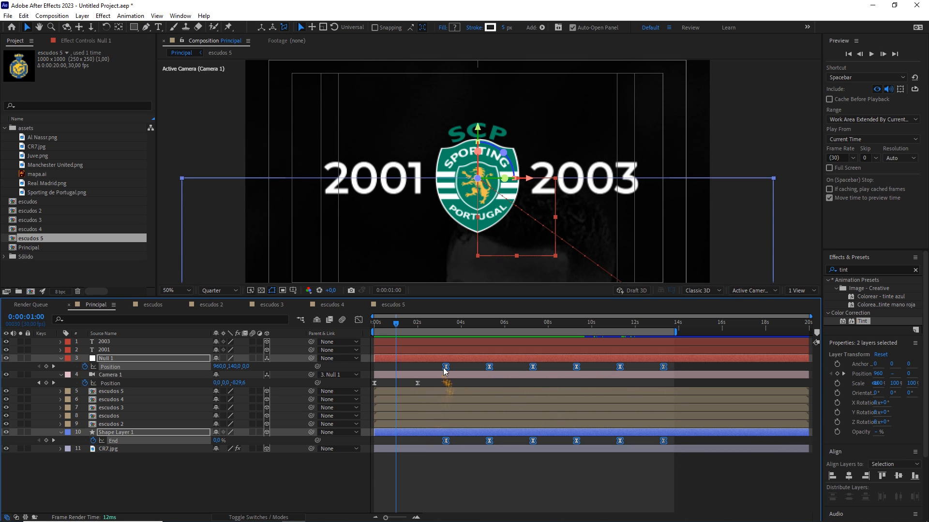
drag(446, 367, 417, 384)
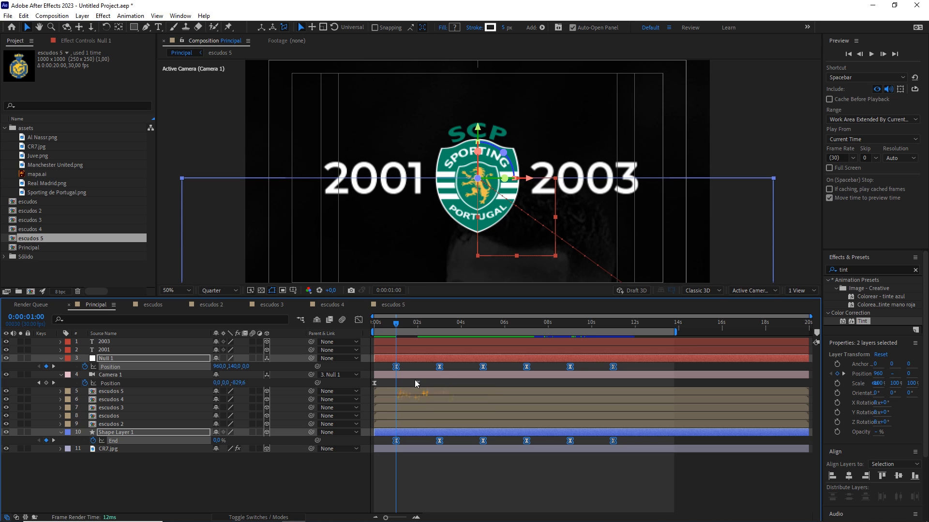
click(408, 375)
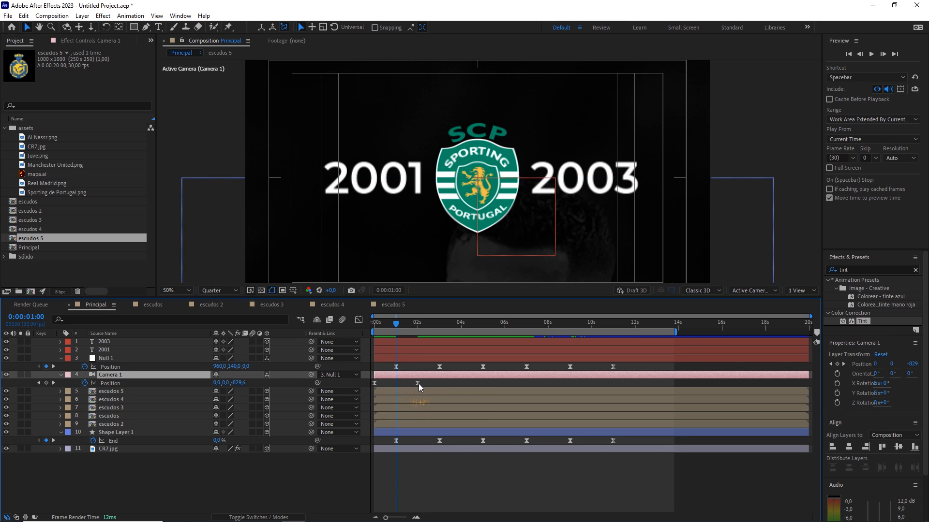
Step: Preview the animation from the beginning to check the overlap between the camera pull-back and the null movement
drag(396, 323, 356, 325)
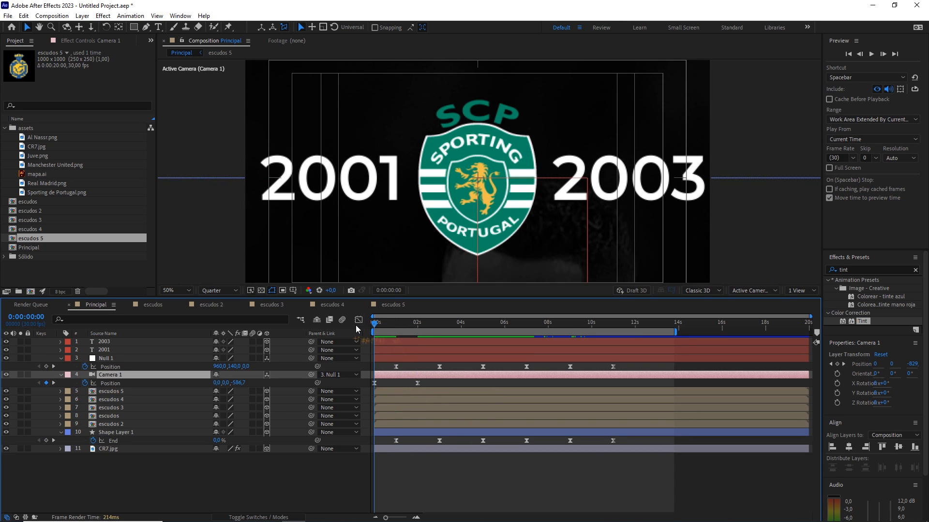
key(space)
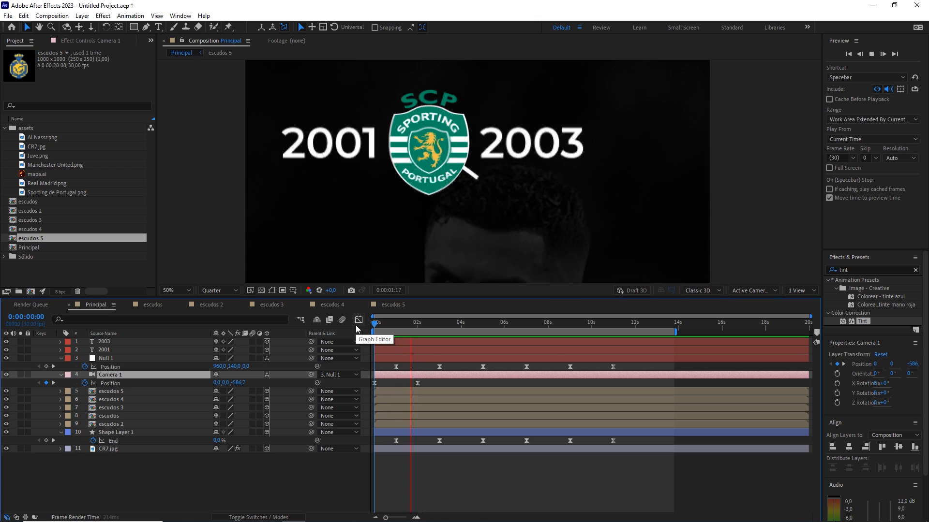
scroll(549, 209, down, 2)
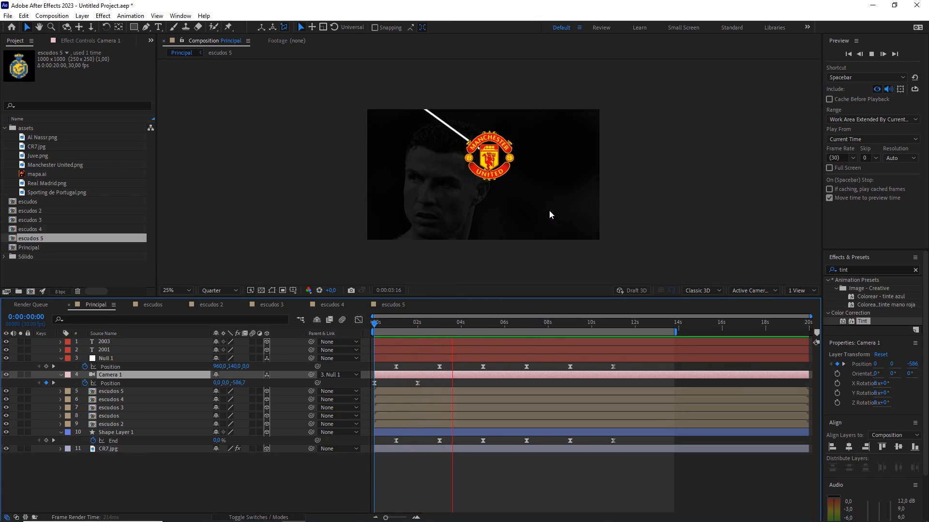
Step: Keyframe Camera 1's Position at 11 seconds and set it to 0, 354, -2466.7 at 13 seconds for a closing pull-back
drag(567, 320, 606, 323)
click(227, 488)
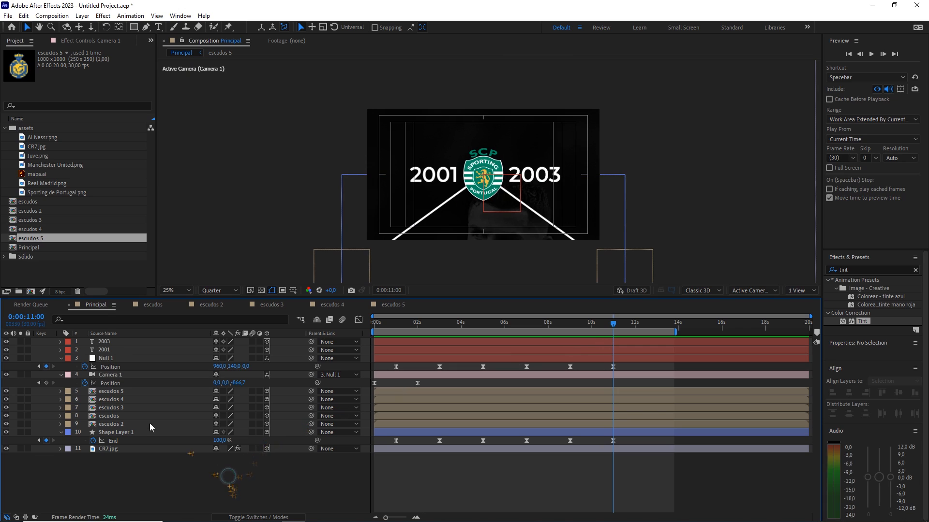
click(46, 383)
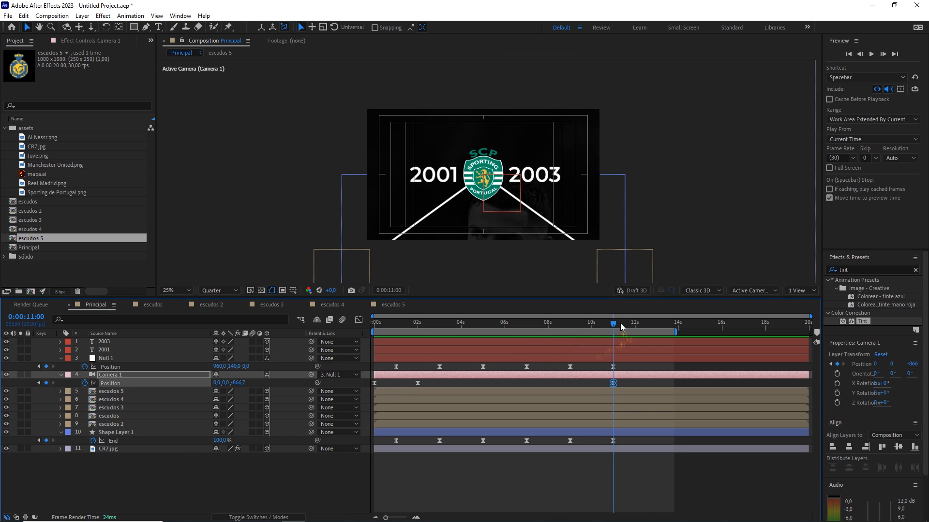
drag(616, 322, 656, 326)
mouse_move(238, 383)
mouse_down()
mouse_move(192, 387)
mouse_move(236, 383)
mouse_up()
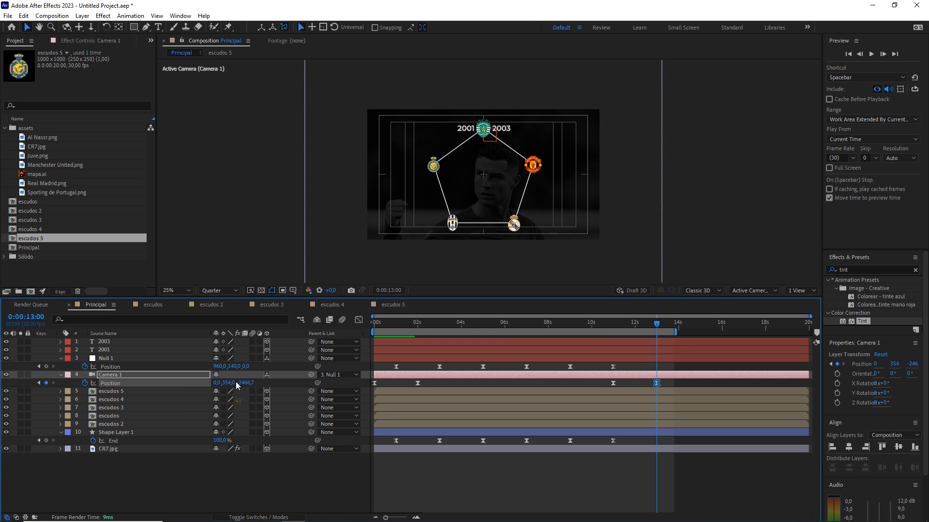
Step: Set the incoming and outgoing velocity influence of Camera 1's last two Position keyframes to 65%
click(615, 383)
right_click(613, 385)
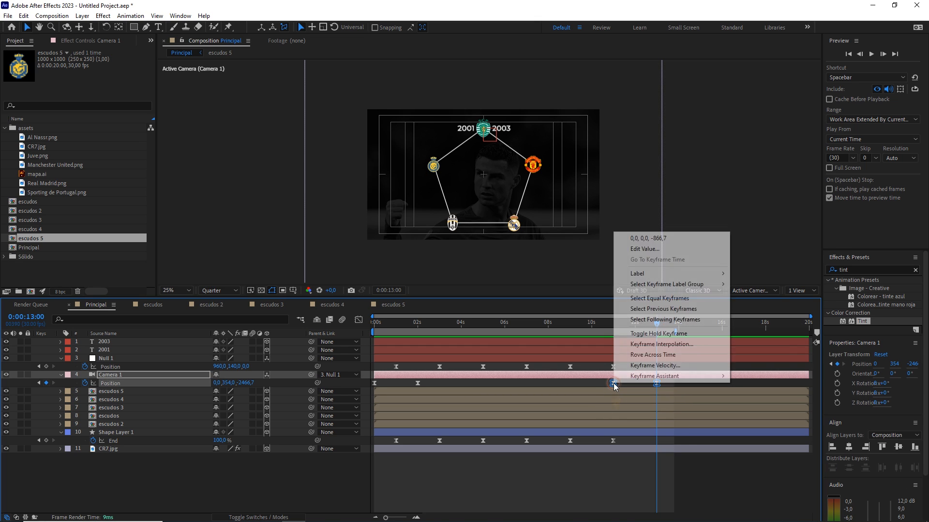
click(651, 366)
click(443, 240)
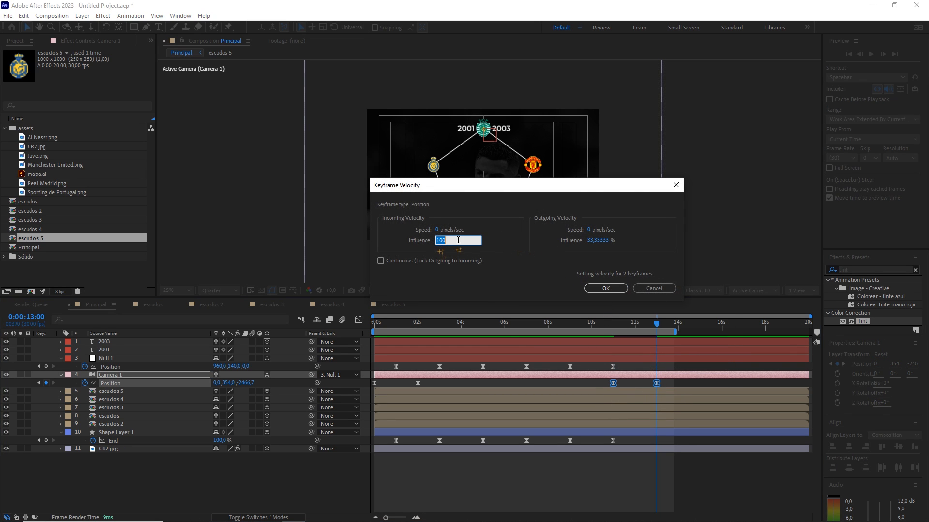
click(604, 240)
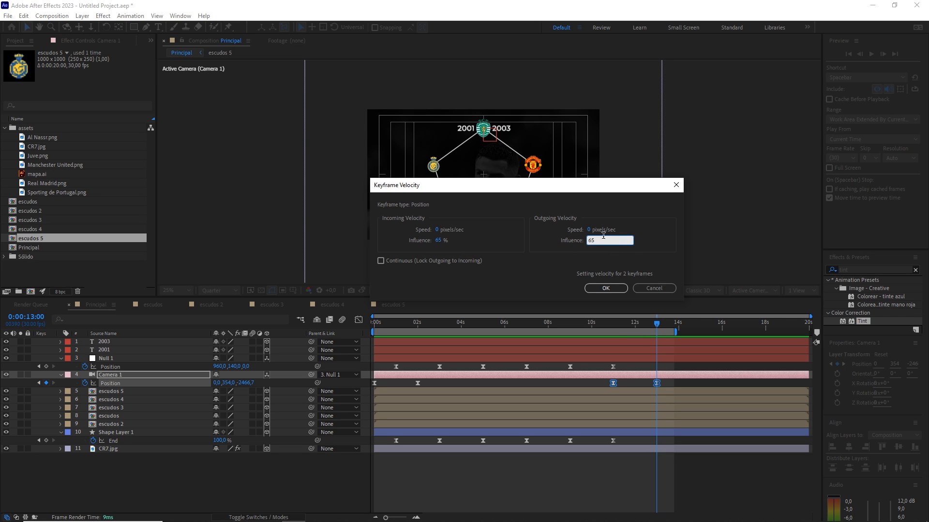
click(602, 291)
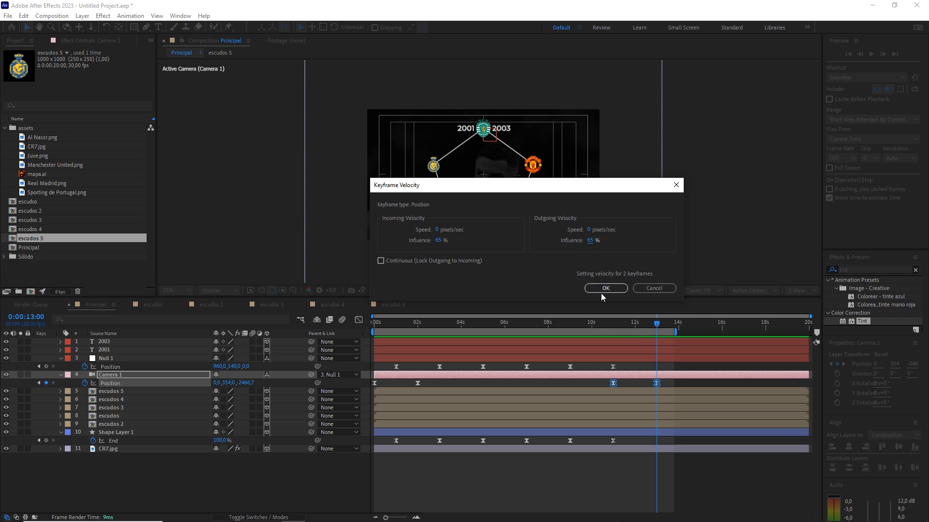
Step: Scale the CR7.jpg background down to about 70.5% and shift it slightly left to an X position of about 931
click(631, 181)
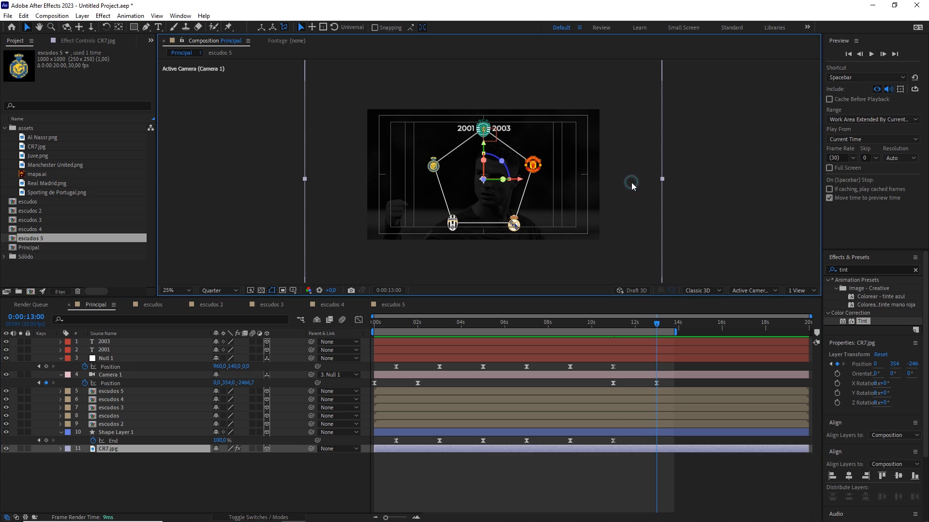
drag(662, 182, 609, 178)
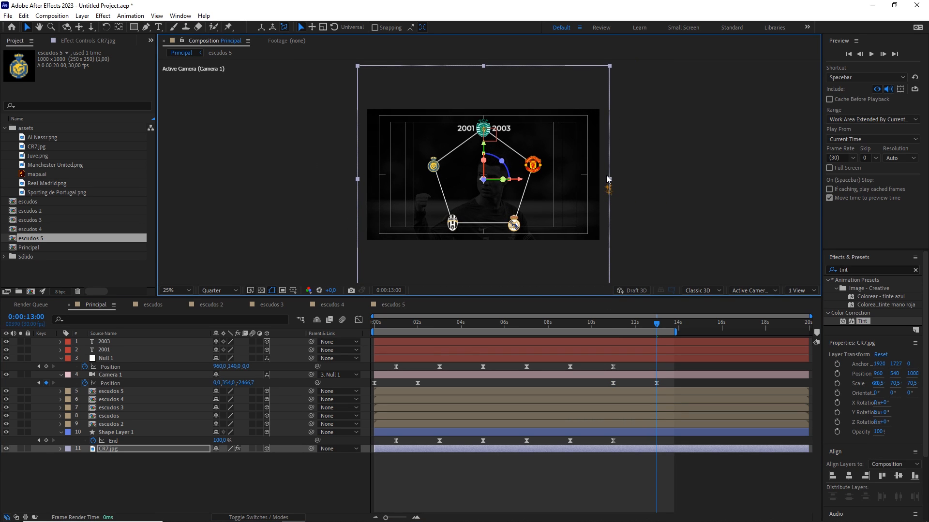
scroll(550, 182, up, 2)
drag(530, 188, 525, 189)
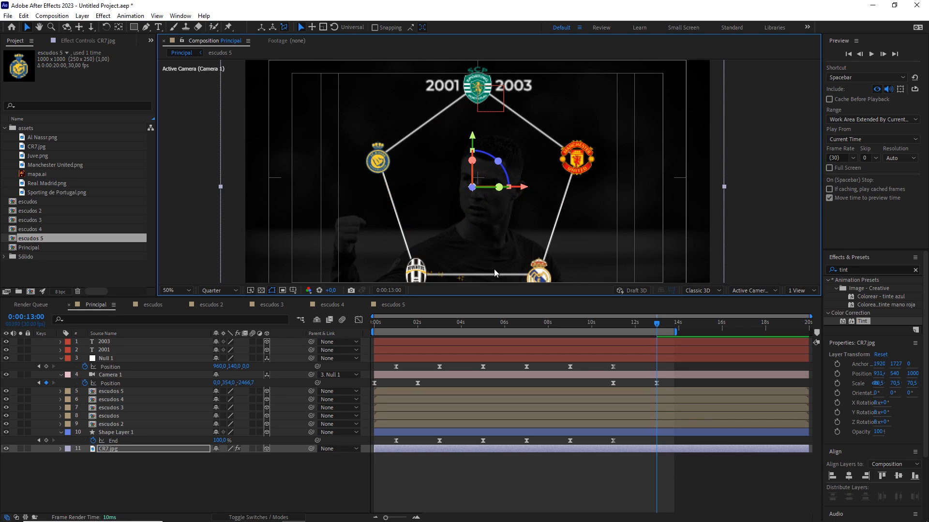
scroll(558, 132, down, 2)
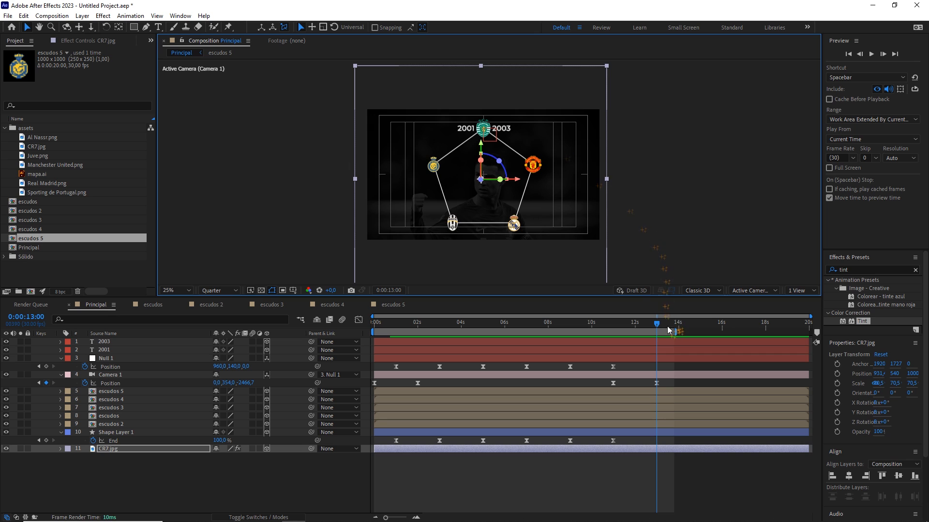
Step: Fit the composition to the viewer and preview the whole animation from the first frame
drag(657, 323, 361, 326)
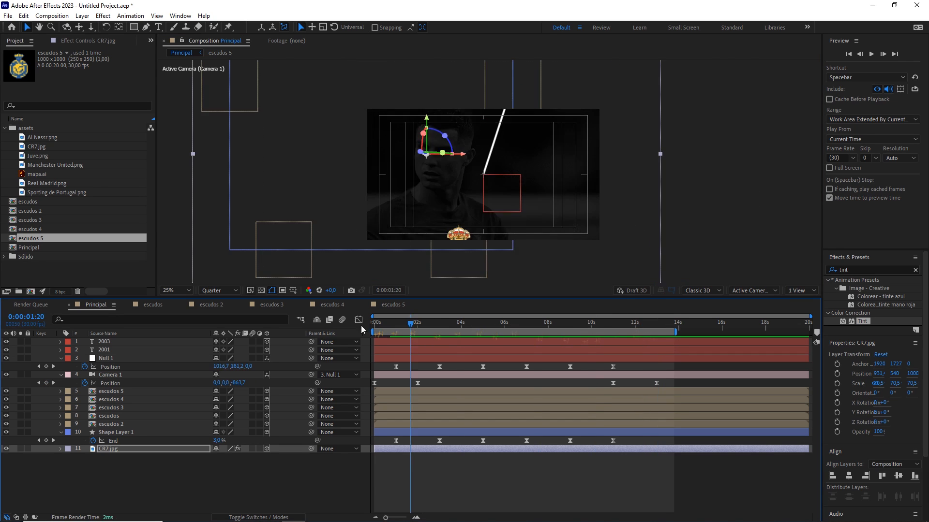
click(177, 290)
click(181, 322)
click(294, 469)
key(space)
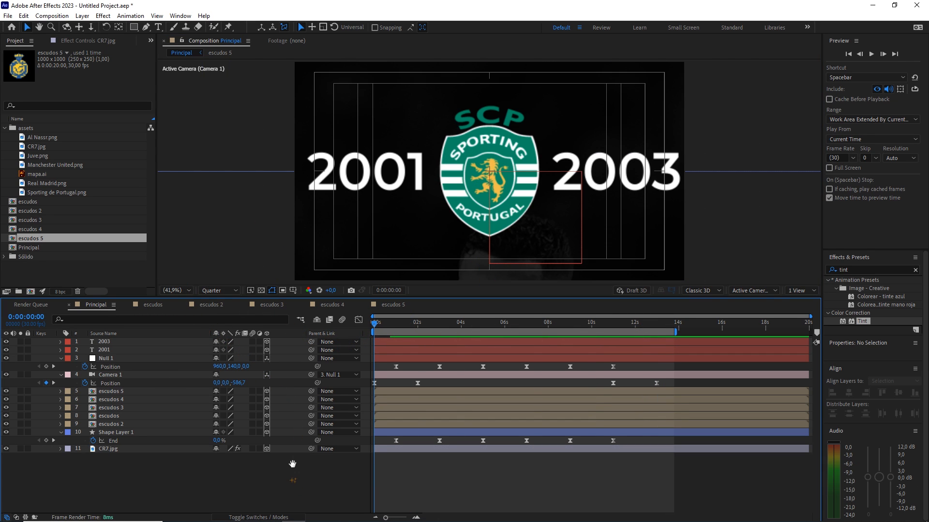
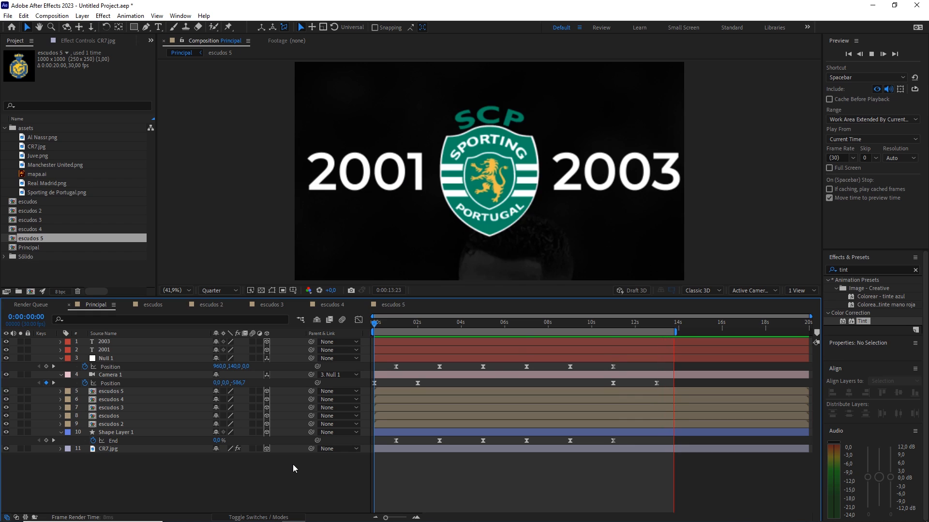
drag(566, 323, 373, 321)
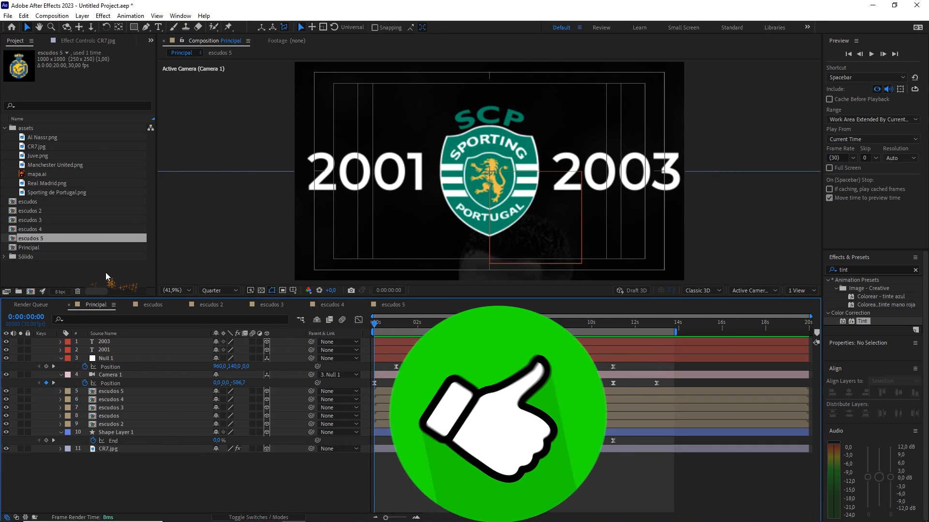
Step: Create a new composition from mapa.ai and set its preview resolution to Full
click(103, 271)
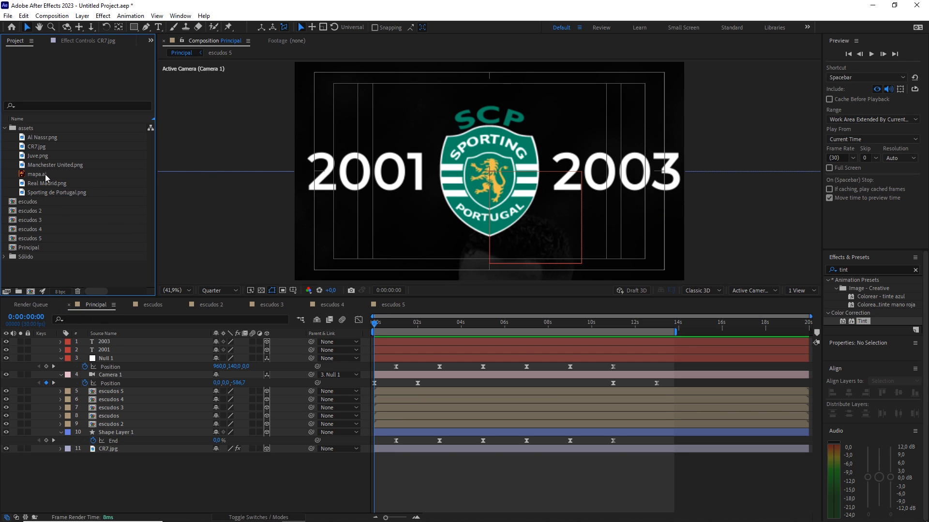
drag(45, 175, 33, 292)
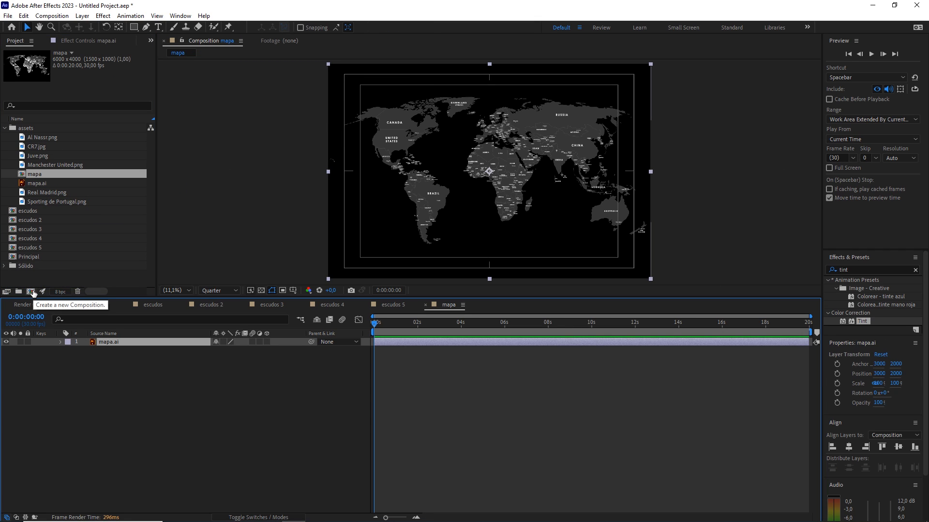
click(271, 375)
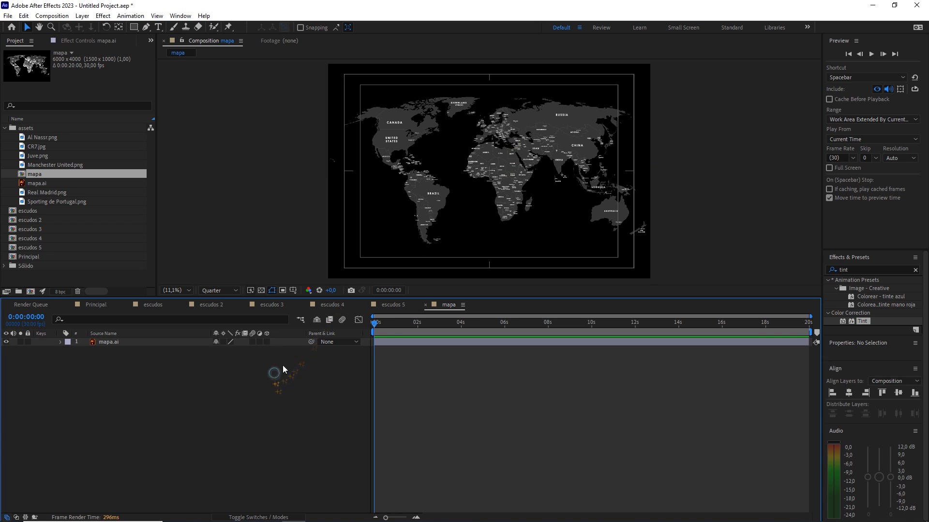
scroll(503, 190, up, 7)
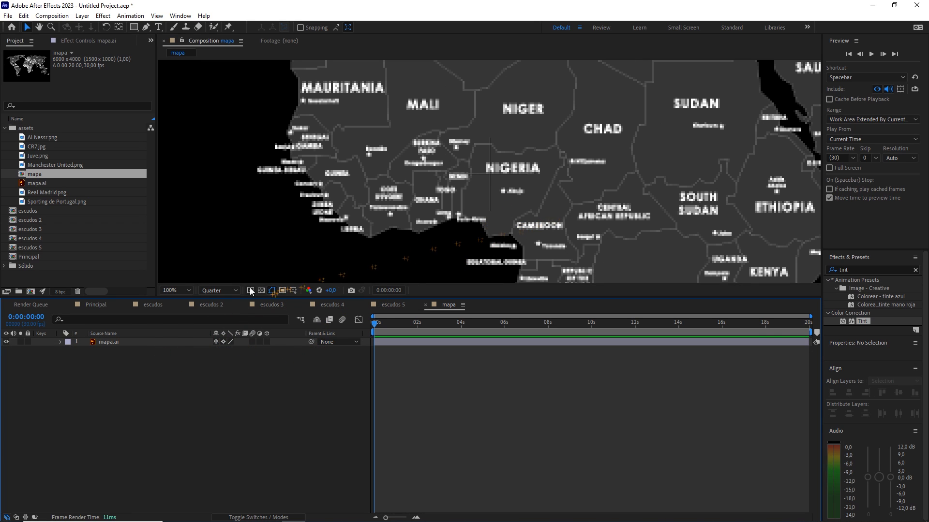
click(231, 291)
click(230, 310)
scroll(573, 207, down, 2)
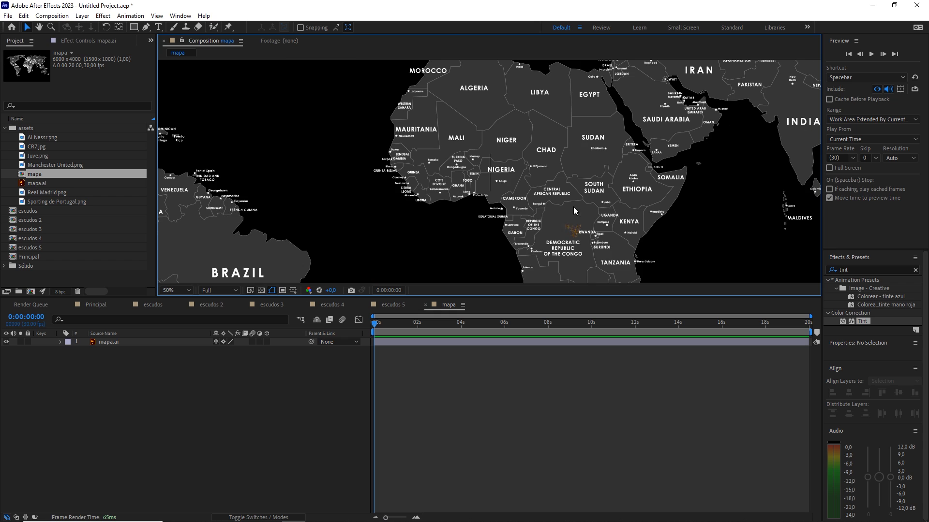
Step: Start a Pen tool path on the map with its first point in western South Africa, beside the country label
key(space)
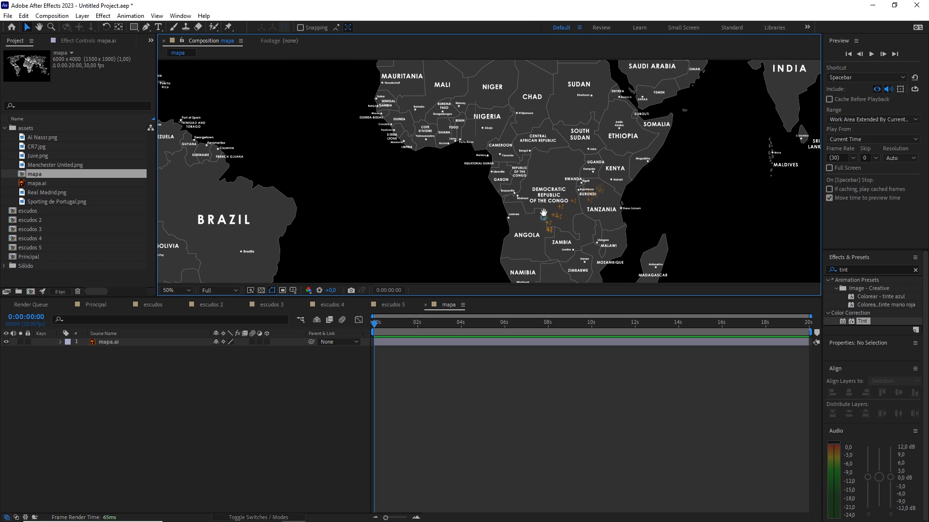
drag(545, 217, 531, 138)
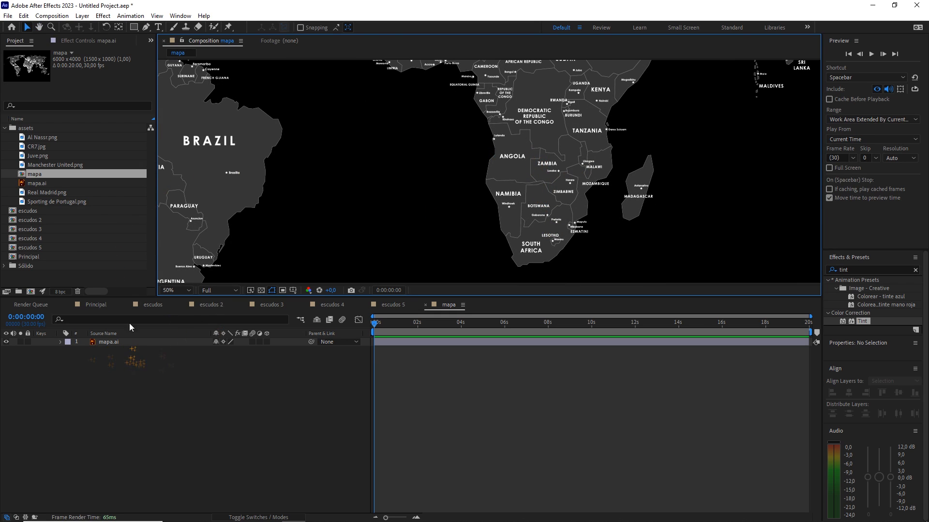
drag(148, 28, 186, 36)
scroll(540, 226, up, 1)
key(space)
drag(563, 241, 547, 116)
drag(560, 185, 555, 166)
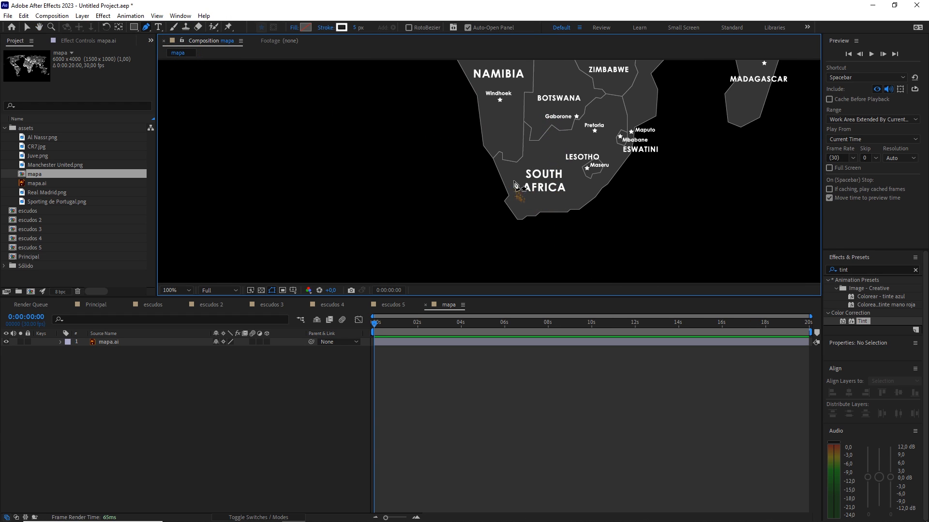
click(515, 181)
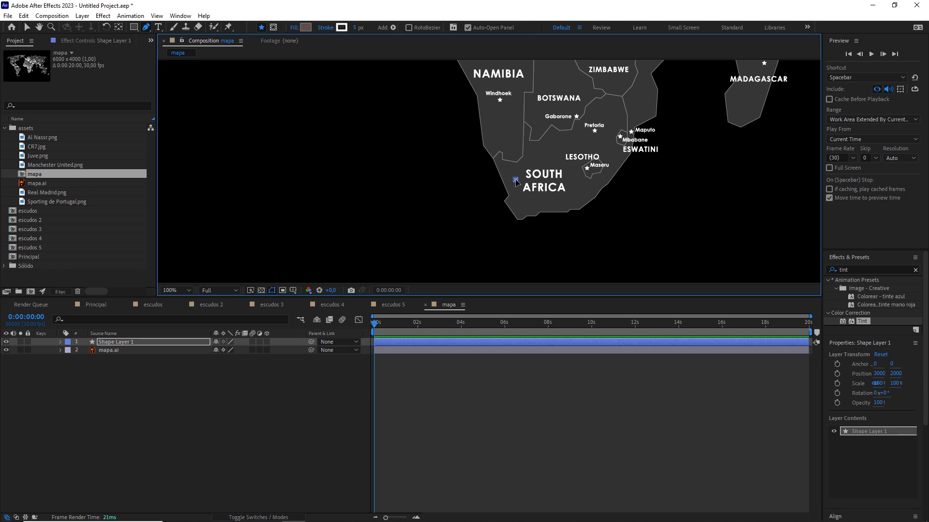
Step: Add the path's second point just below the Mexico label and pull out horizontal Bezier handles to curve the line
scroll(516, 181, down, 1)
key(space)
drag(471, 158, 507, 240)
drag(407, 153, 499, 196)
scroll(436, 183, up, 1)
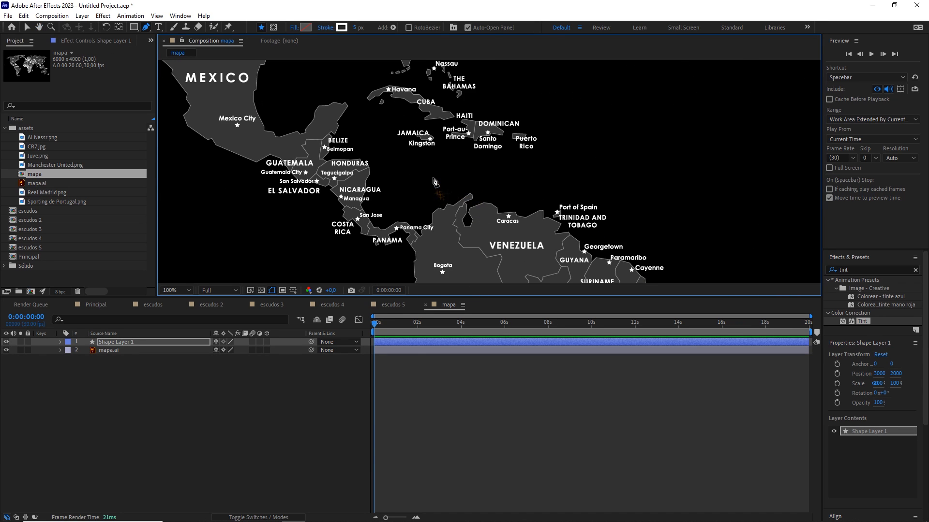
key(space)
drag(329, 127, 479, 214)
drag(376, 179, 422, 187)
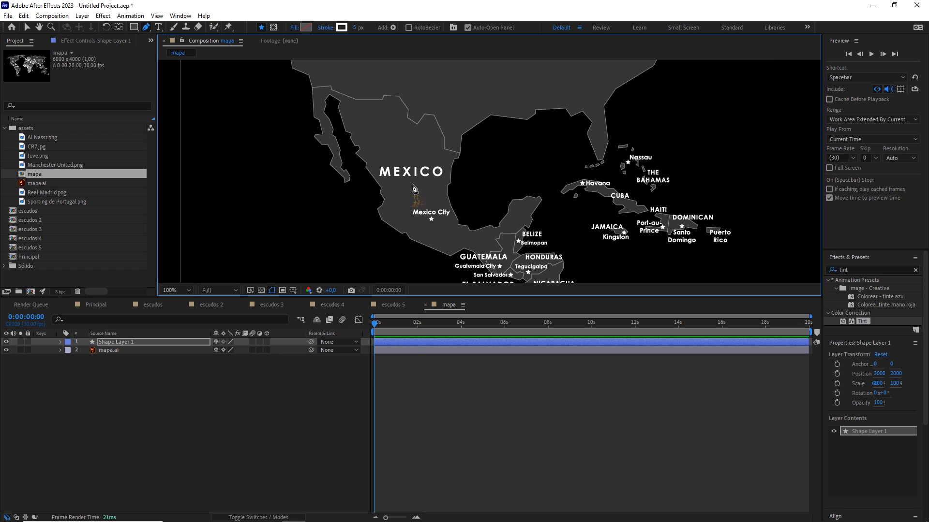
click(411, 185)
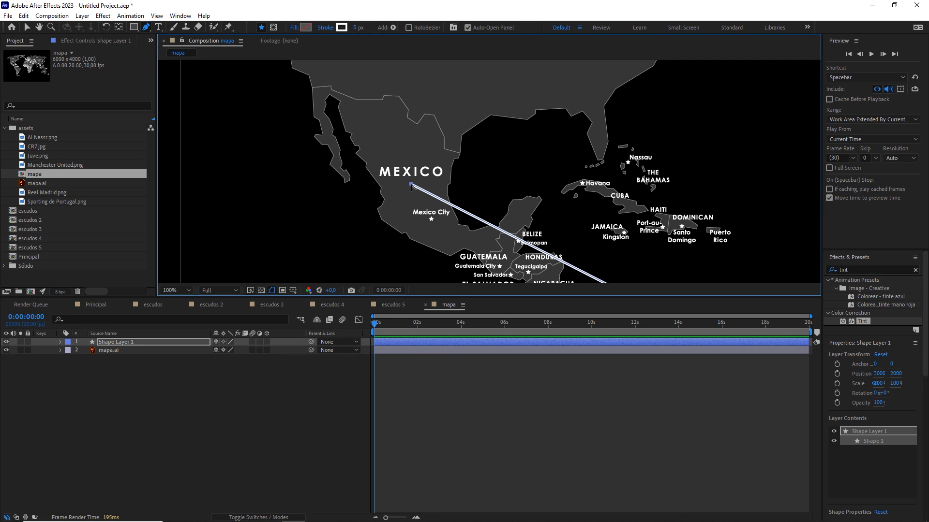
drag(411, 185, 290, 184)
Step: Extend the Mexico point's eastern handle horizontally to about Mauritania so the route arcs over the Atlantic
scroll(532, 188, down, 4)
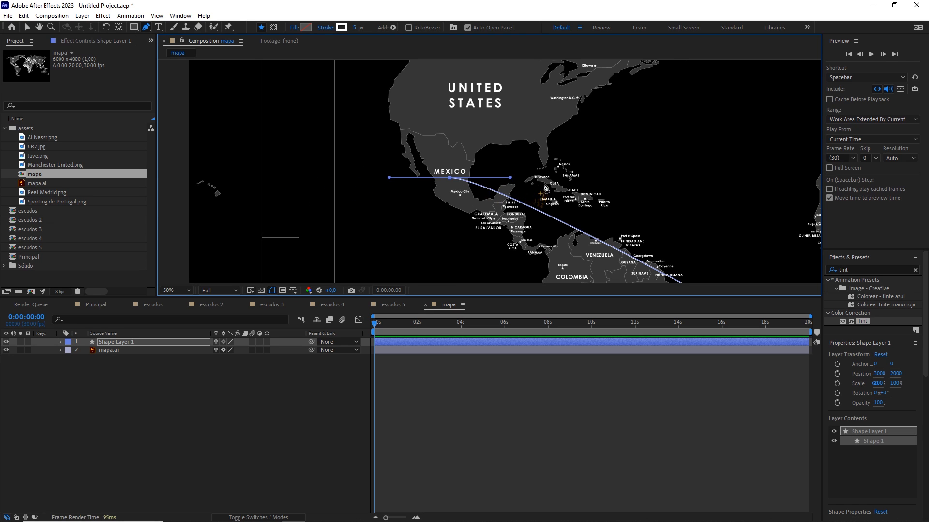
drag(554, 182, 472, 113)
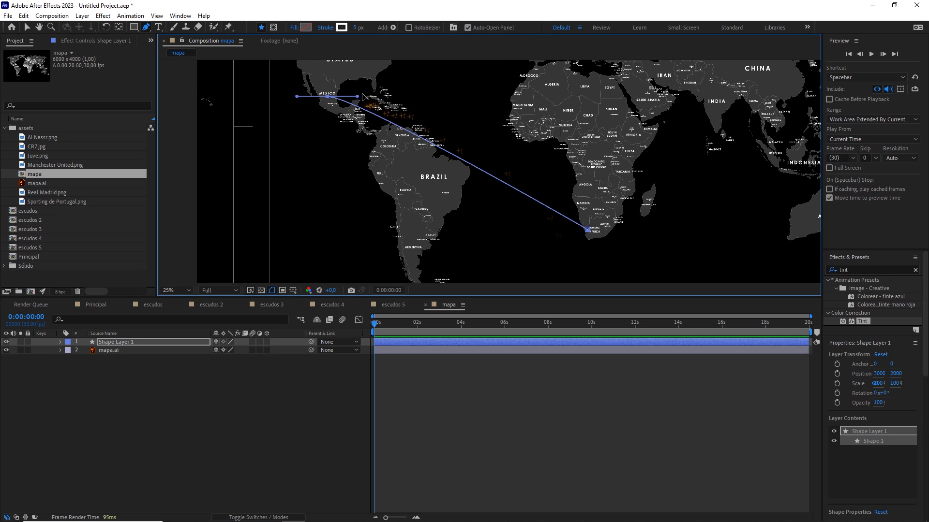
drag(360, 99, 527, 103)
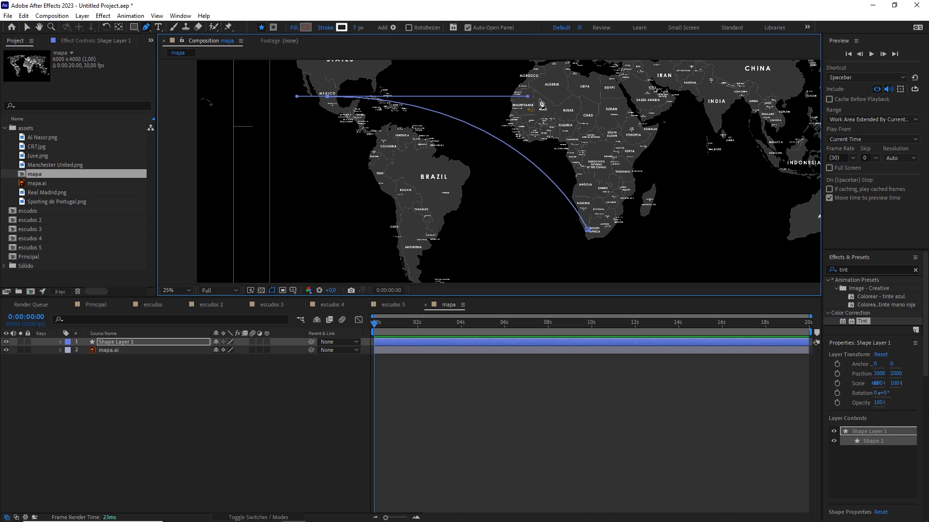
Step: Set the route's stroke width to 10 px and its stroke color to orange FFB400
click(356, 28)
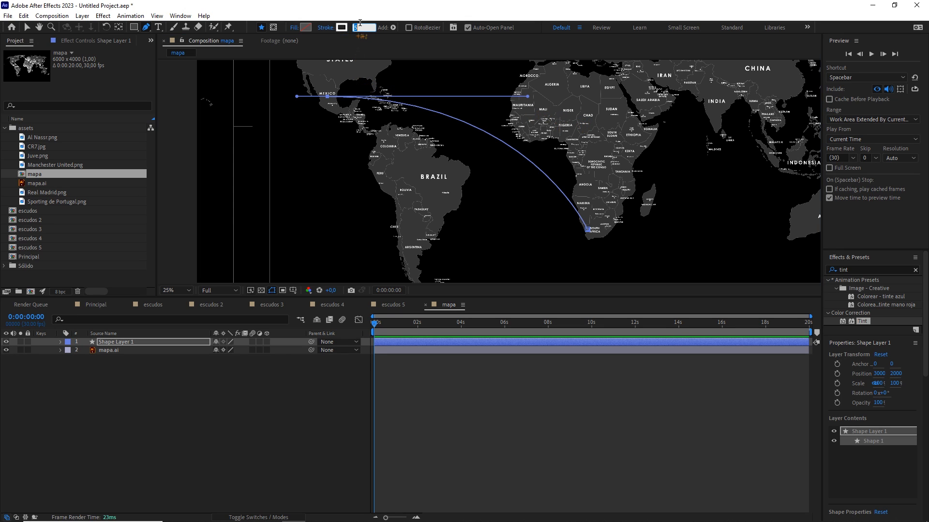
text(7)
key(Return)
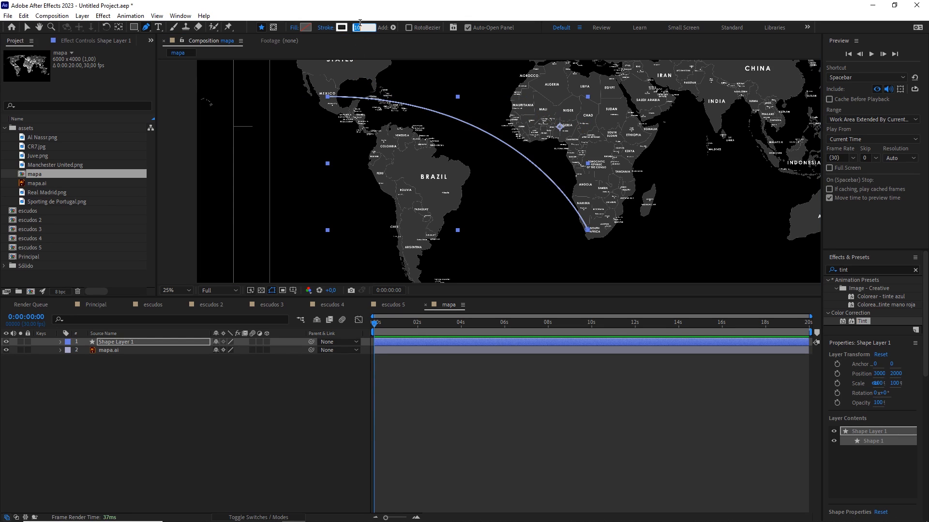
click(343, 27)
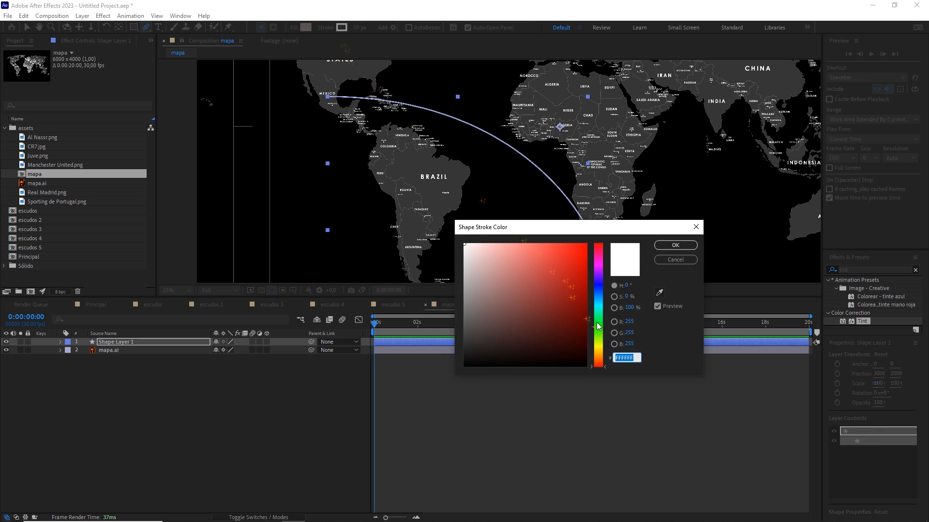
click(599, 354)
mouse_move(582, 319)
mouse_down()
mouse_move(573, 293)
mouse_move(600, 241)
mouse_up()
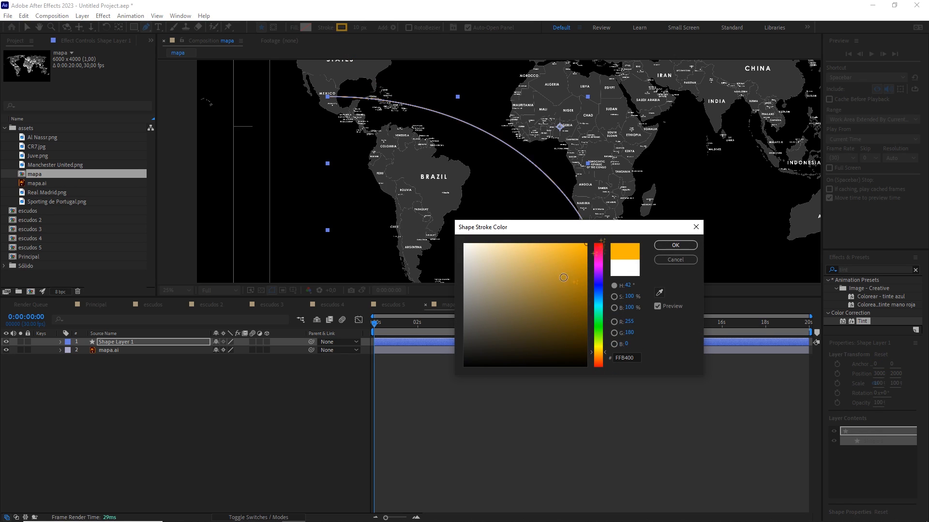
click(675, 245)
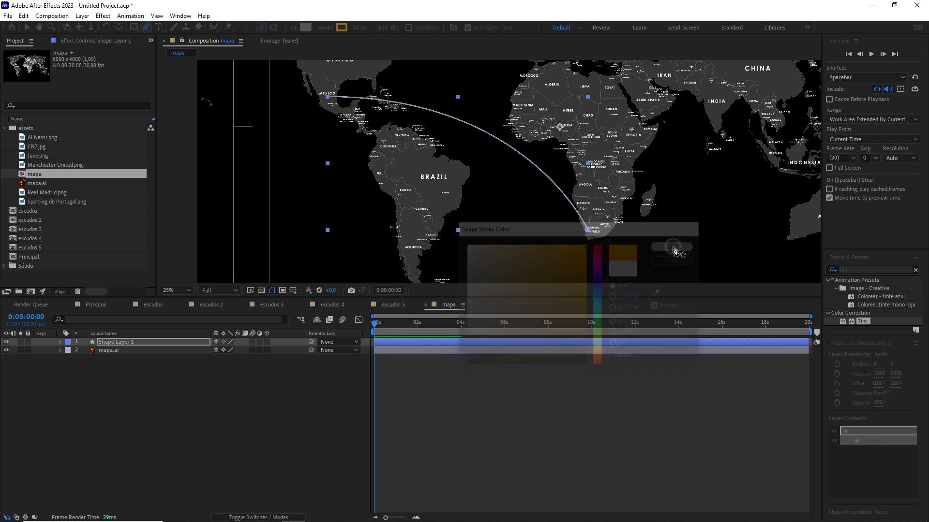
click(280, 409)
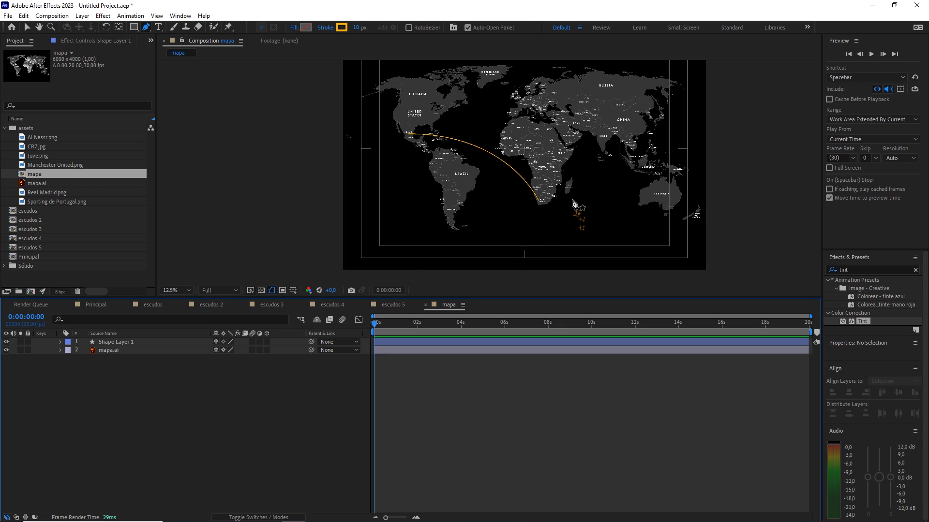
Step: Make both Shape Layer 1 and mapa.ai 3D layers
drag(498, 131, 516, 155)
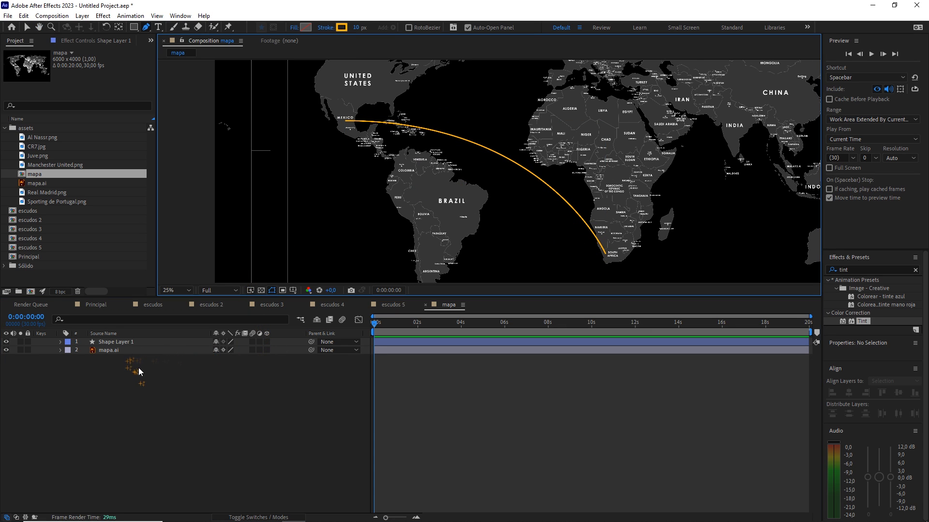
drag(139, 373, 270, 343)
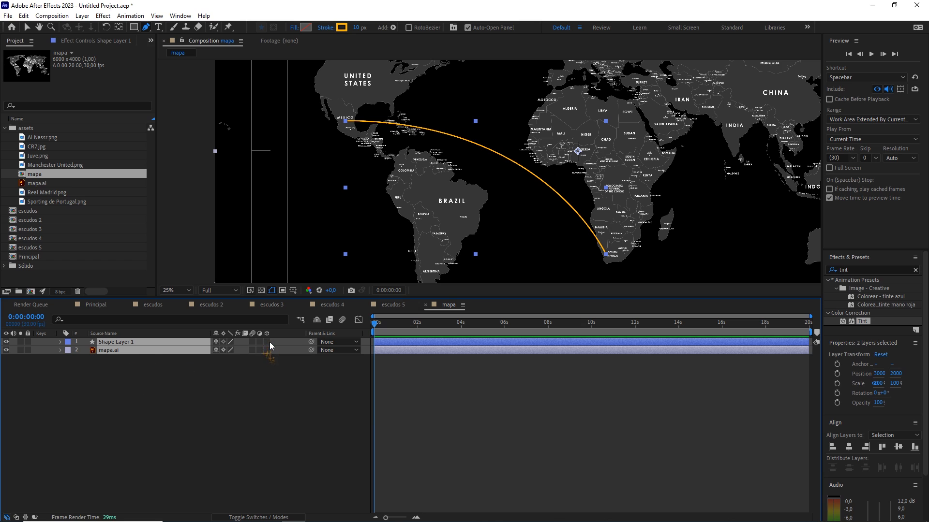
click(267, 342)
click(203, 382)
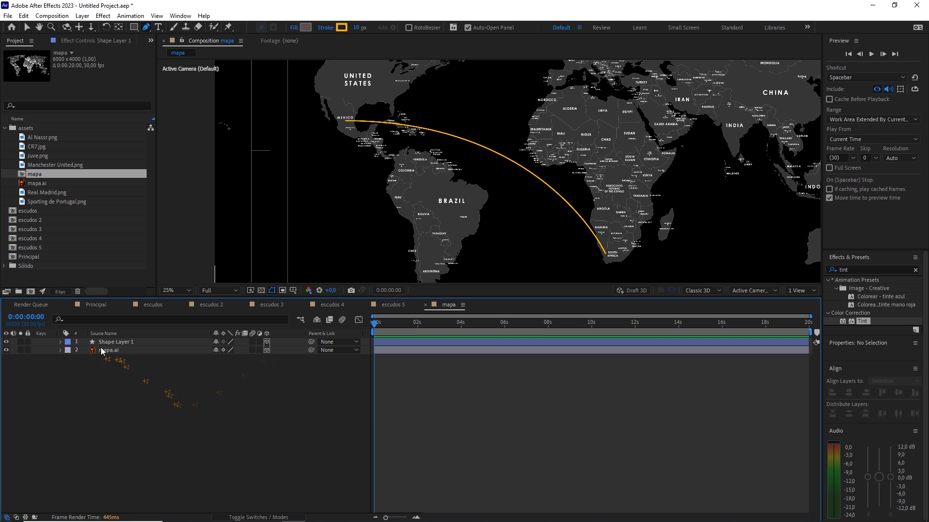
Step: Reveal the Path property of Shape 1 in Shape Layer 1 and copy it
click(61, 342)
click(70, 351)
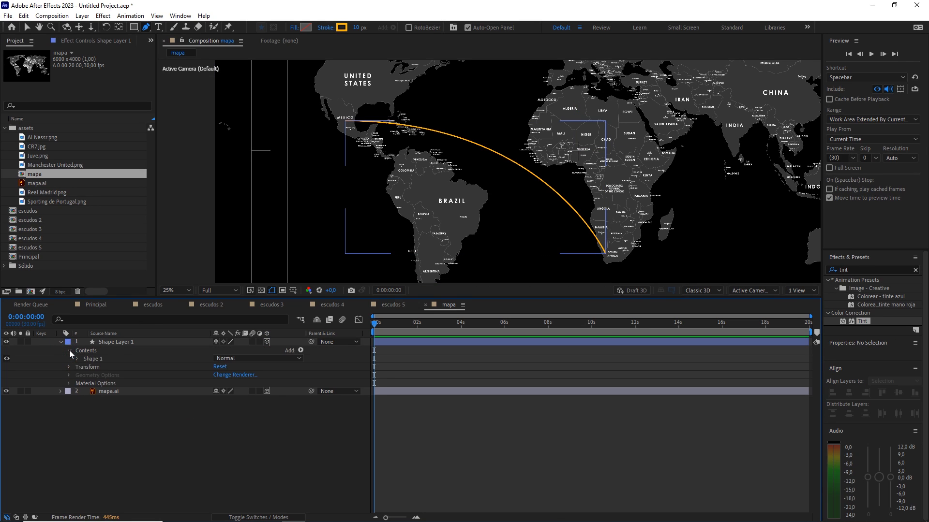
click(77, 359)
click(85, 367)
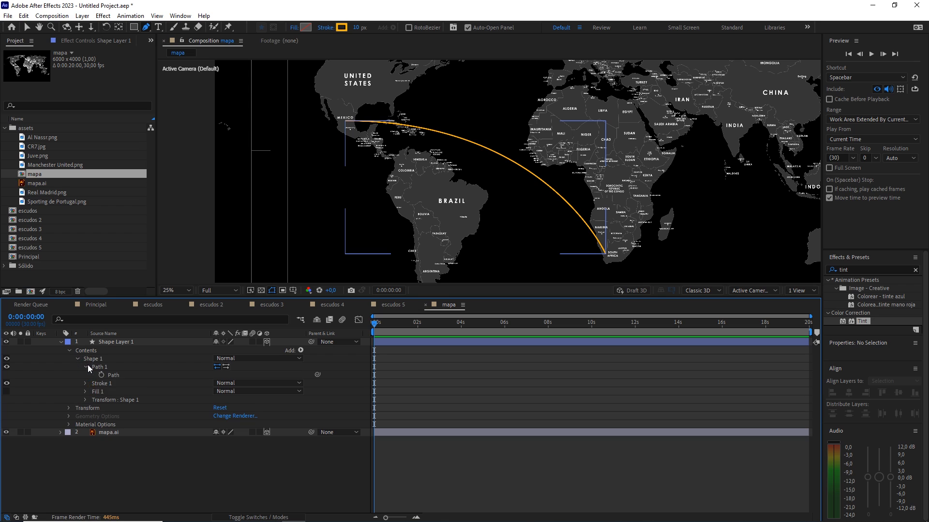
click(114, 376)
key(ctrl+c)
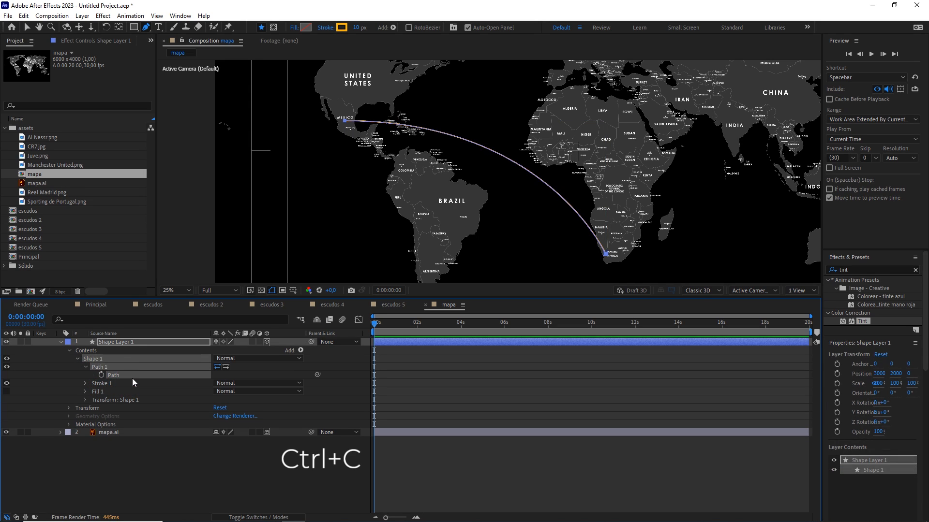
Step: Create a one-node camera with the 50mm preset in the mapa composition
click(198, 454)
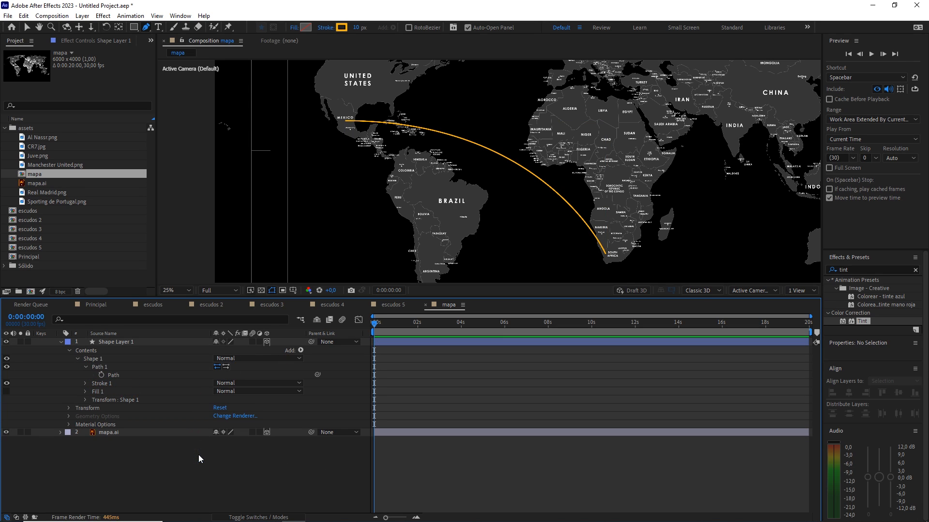
right_click(198, 455)
mouse_move(290, 338)
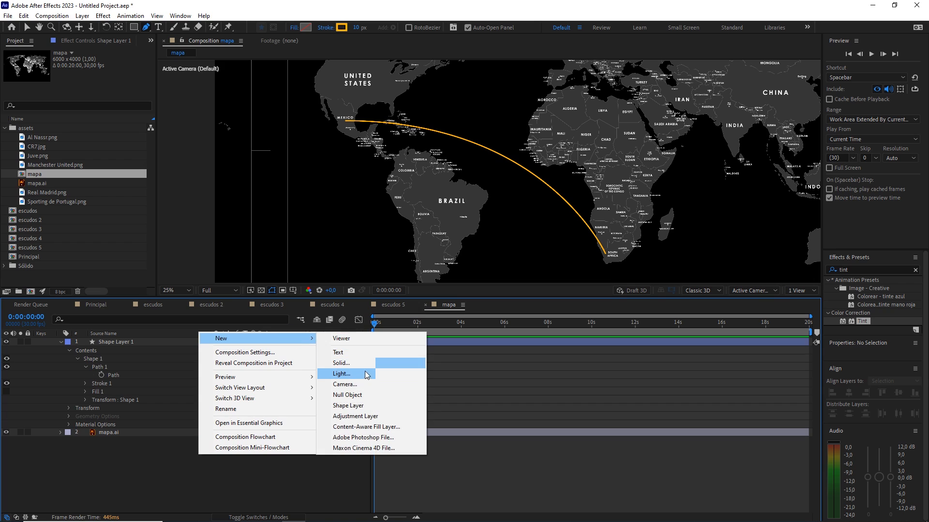
click(361, 385)
click(515, 216)
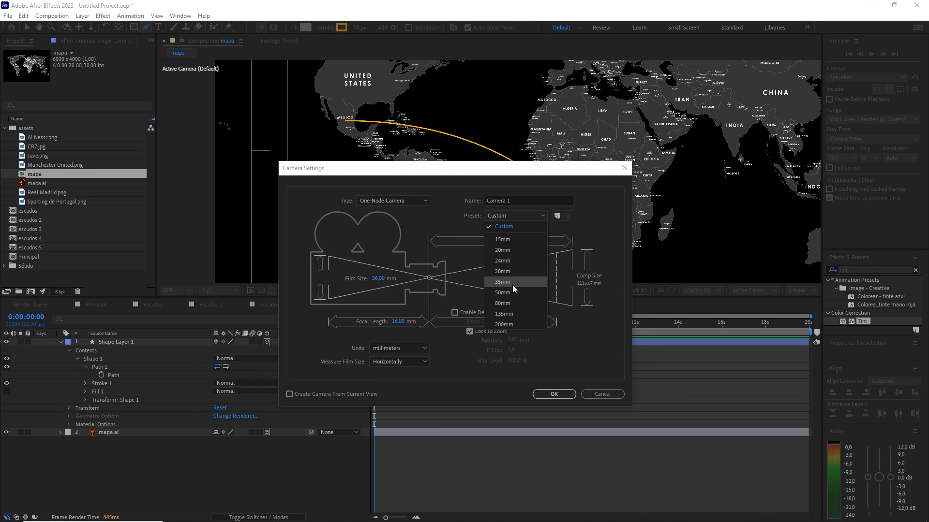
click(512, 286)
click(403, 200)
click(400, 207)
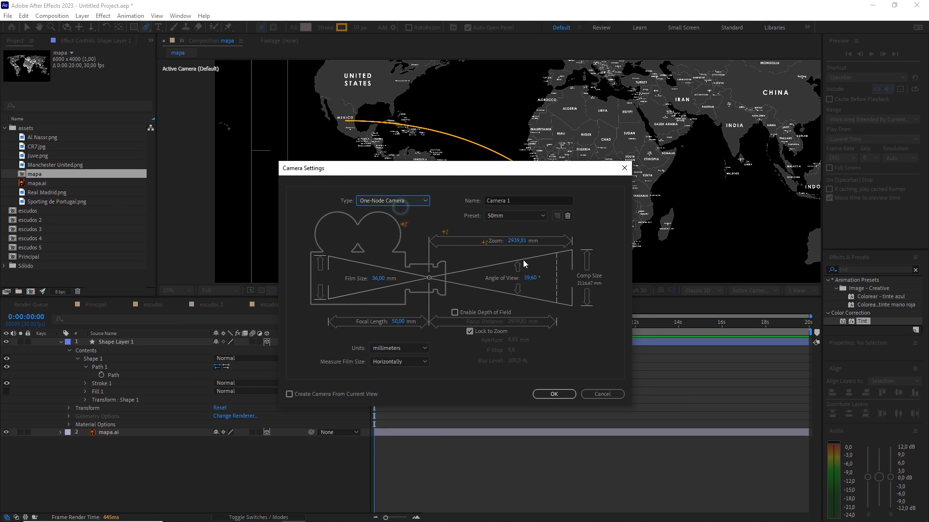
click(553, 395)
Step: Add a null object to the mapa composition and make it a 3D layer
right_click(249, 467)
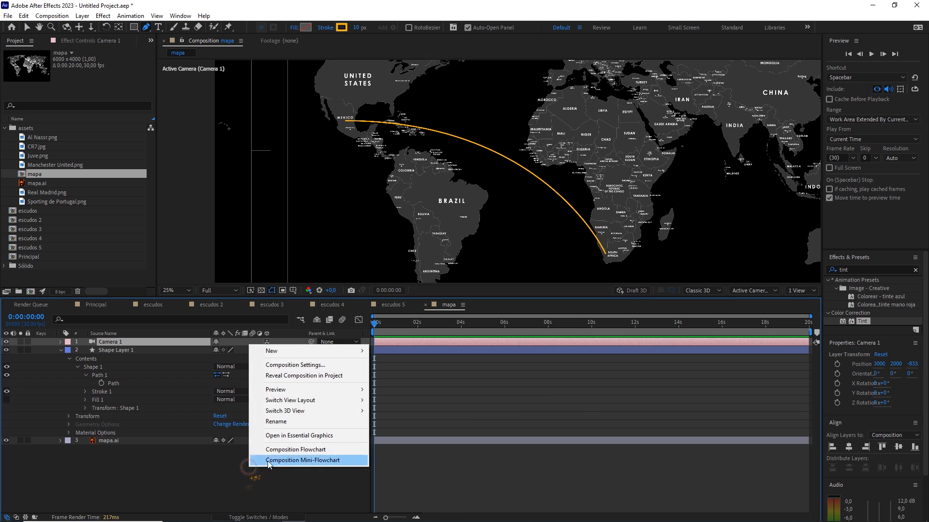
mouse_move(329, 351)
click(408, 408)
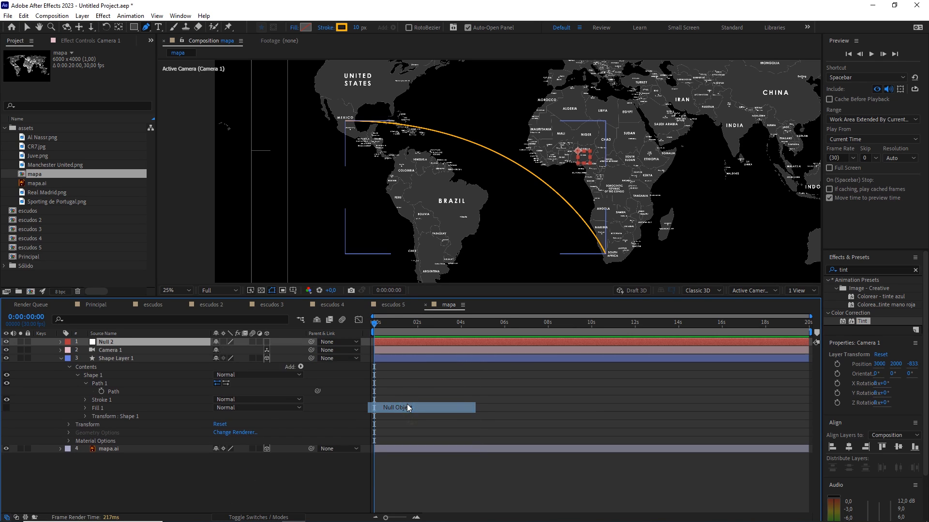
click(266, 342)
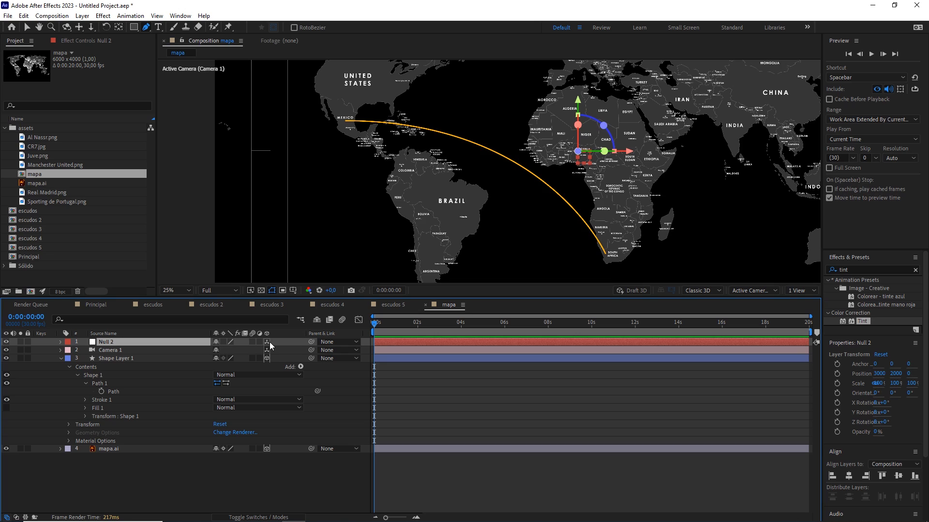
drag(119, 395, 141, 343)
Step: Resize the mapa composition to 1920 px wide and 1080 px high
scroll(476, 193, down, 1)
drag(538, 176, 505, 187)
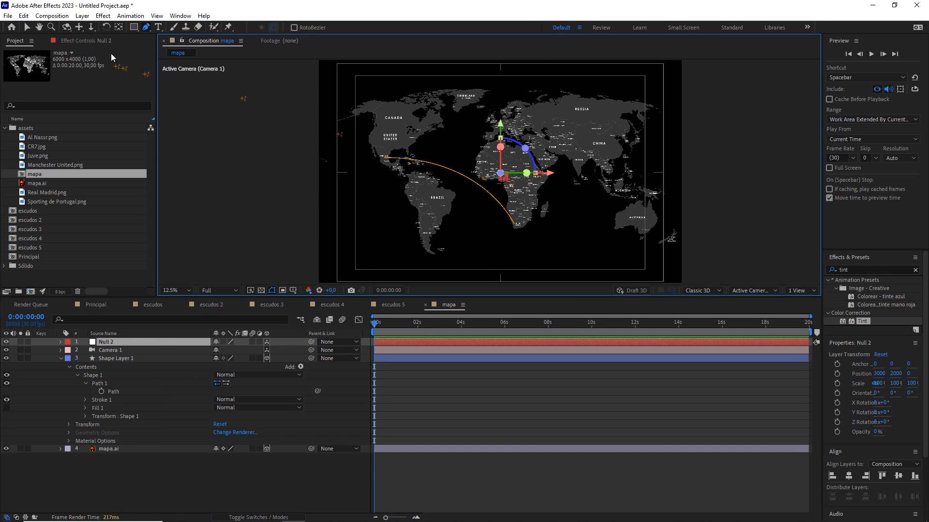
click(51, 16)
click(61, 38)
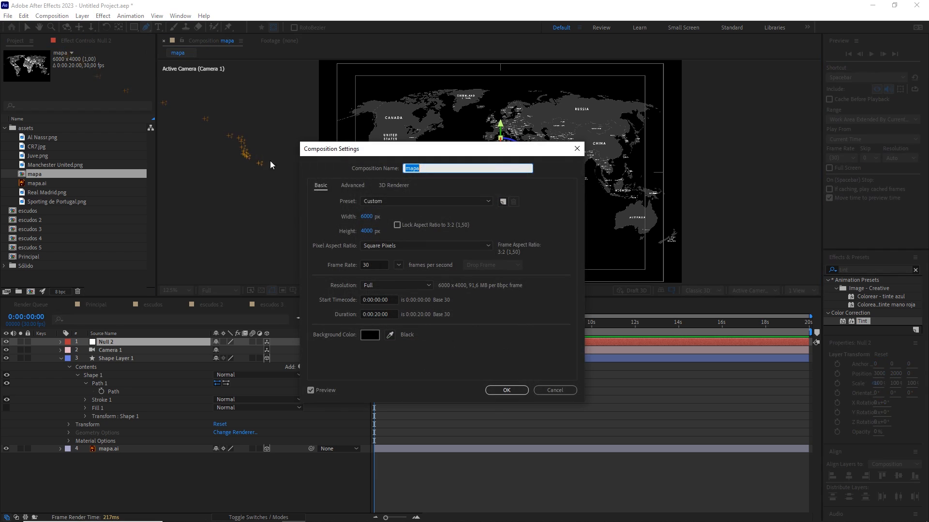
click(366, 217)
text(1920)
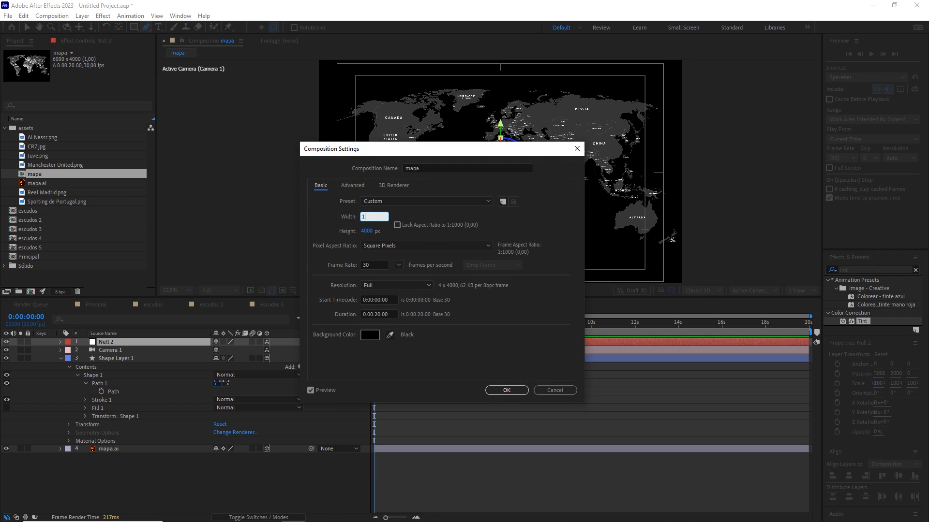
click(366, 232)
text(1080)
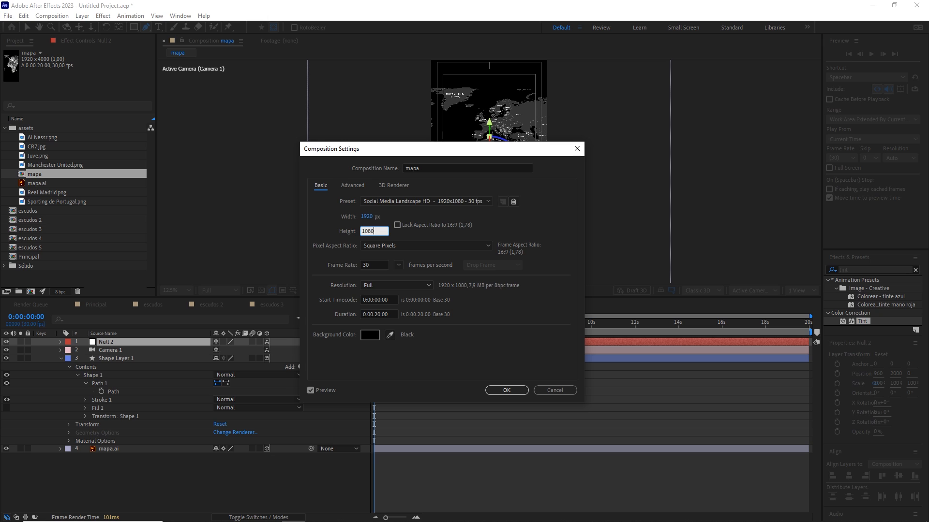
click(506, 391)
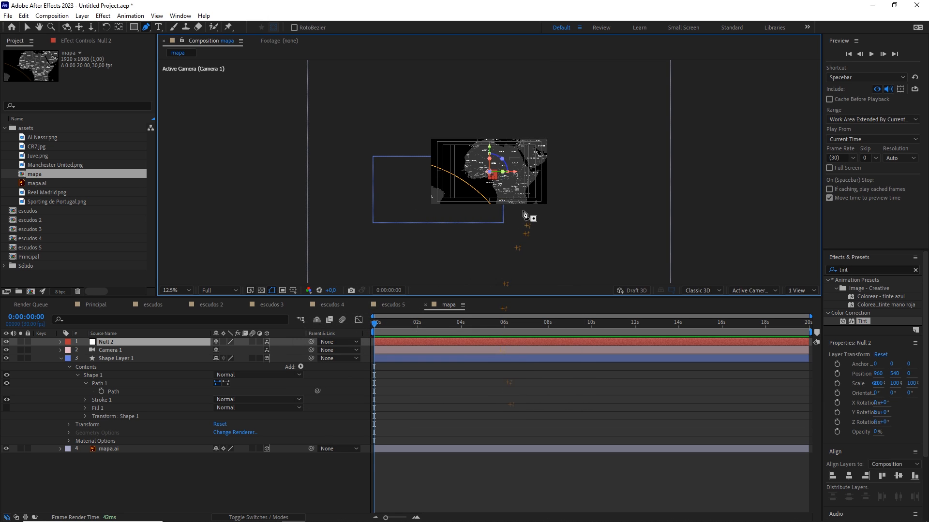
Step: Copy the Path of Shape 1 in Shape Layer 1 and paste it into the Position property of Null 2
key(.)
click(126, 342)
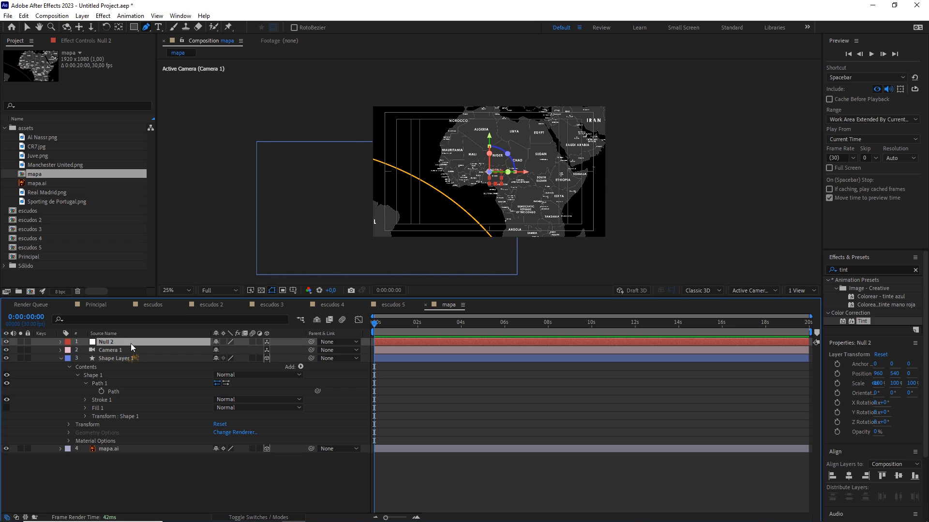
key(p)
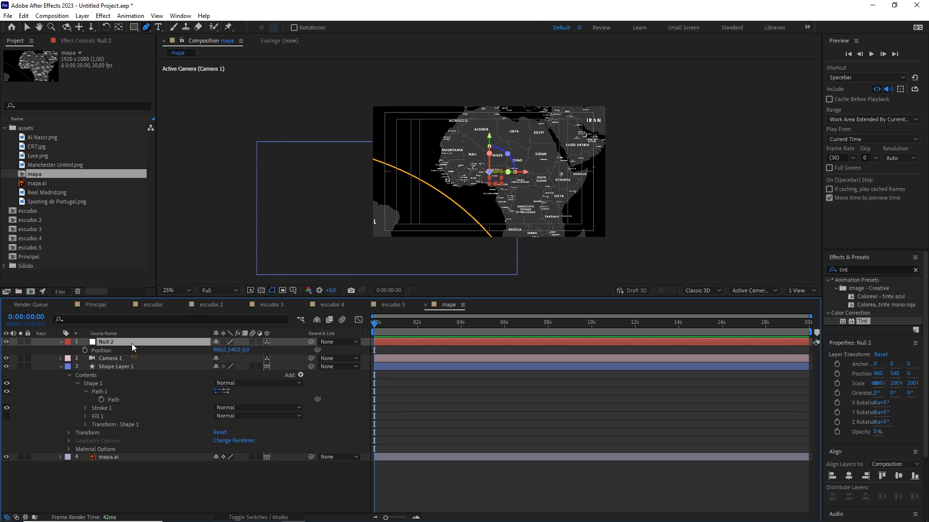
click(115, 399)
key(ctrl+c)
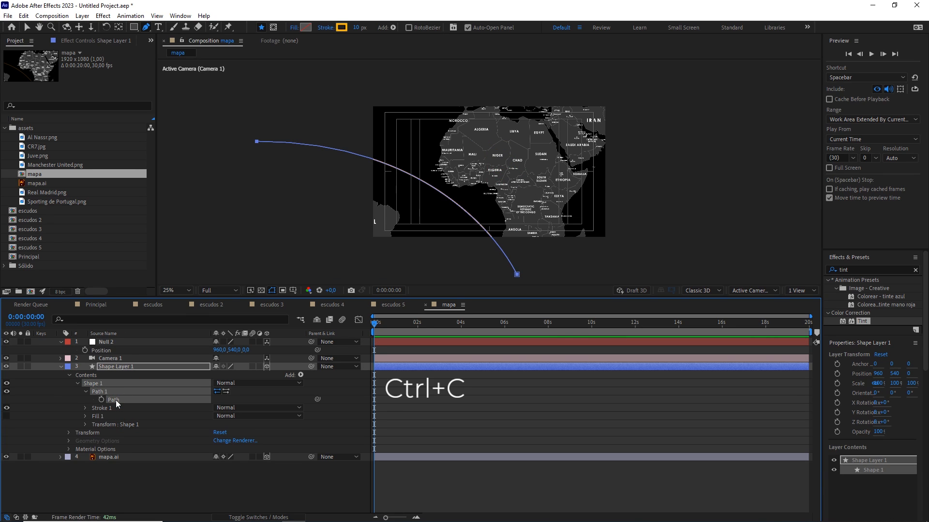
click(109, 351)
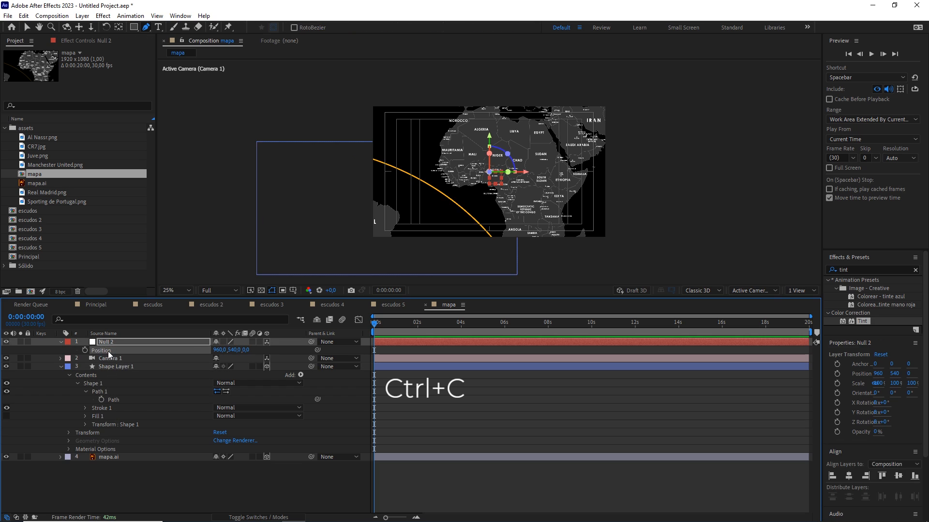
key(ctrl+v)
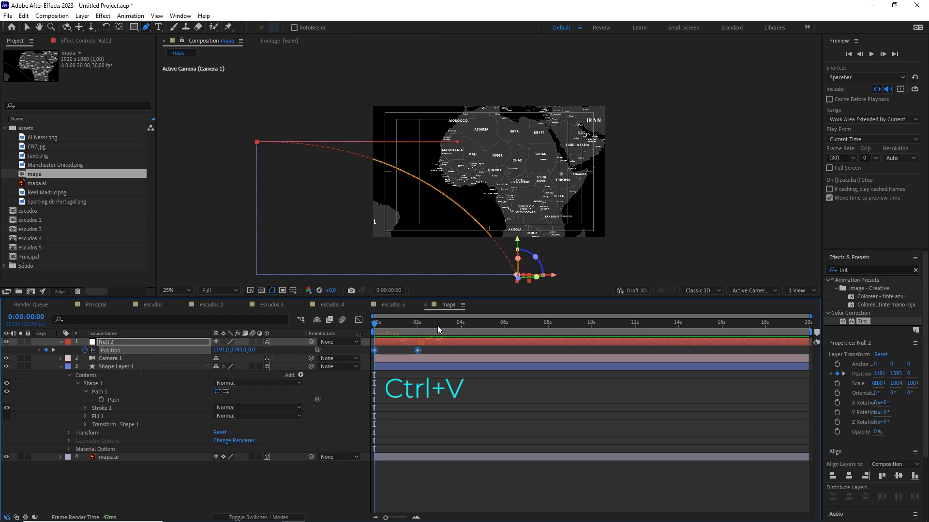
Step: Move the null's last Position keyframe to 7 seconds and return to the start of the timeline
drag(437, 326, 526, 341)
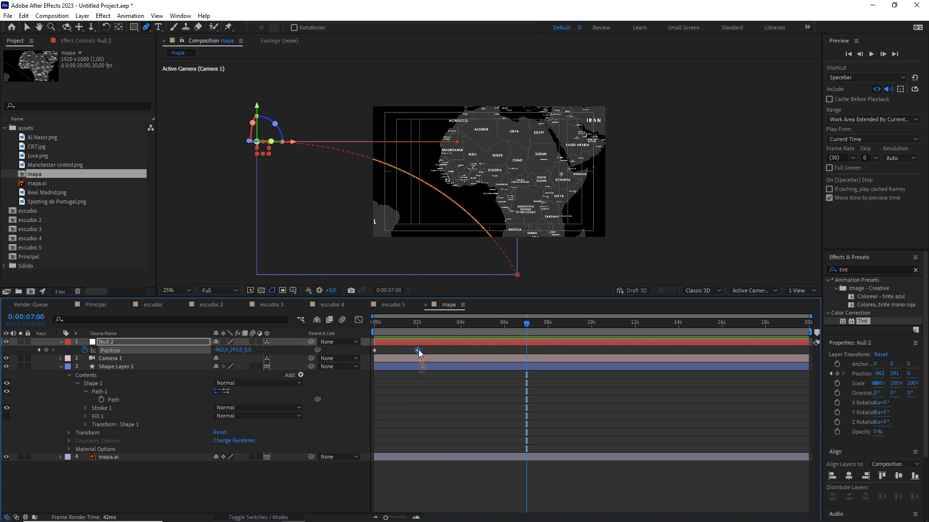
drag(419, 349, 419, 321)
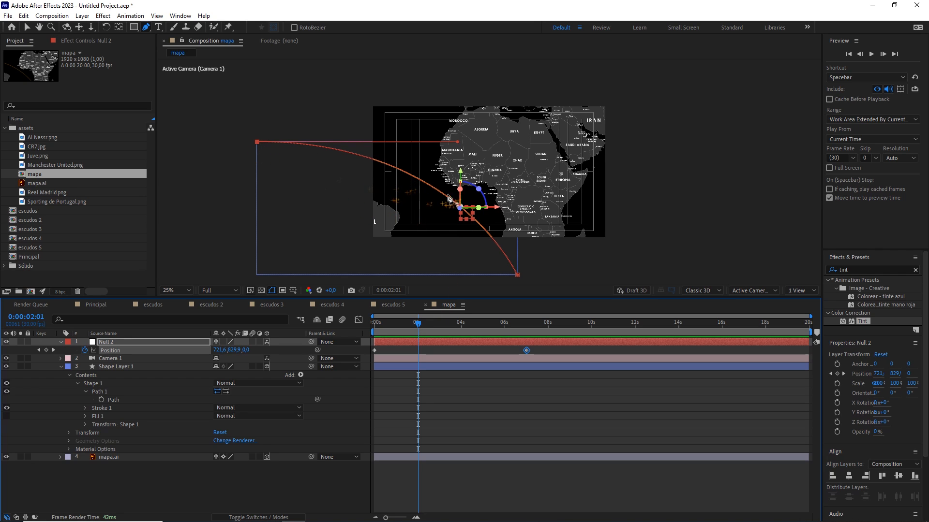
drag(421, 329, 339, 324)
Step: Parent Camera 1 to Null 2
click(124, 358)
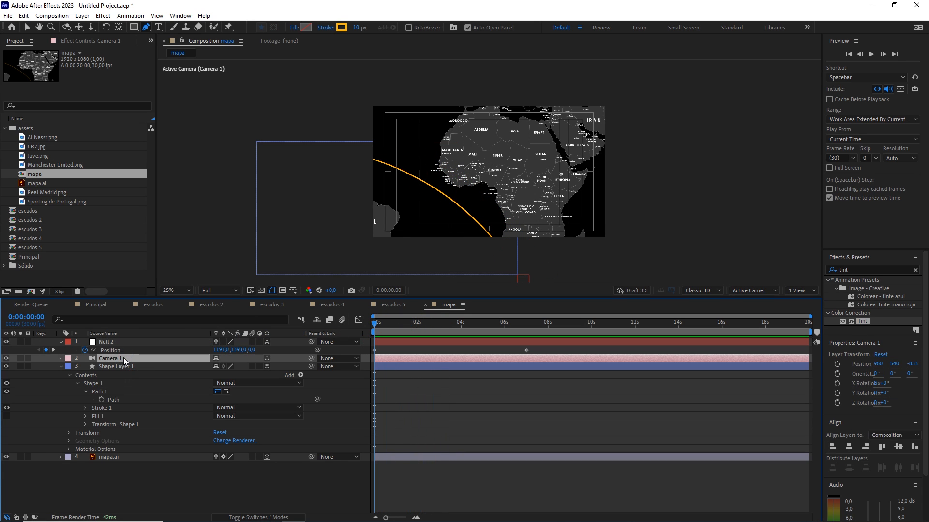
drag(311, 359, 167, 341)
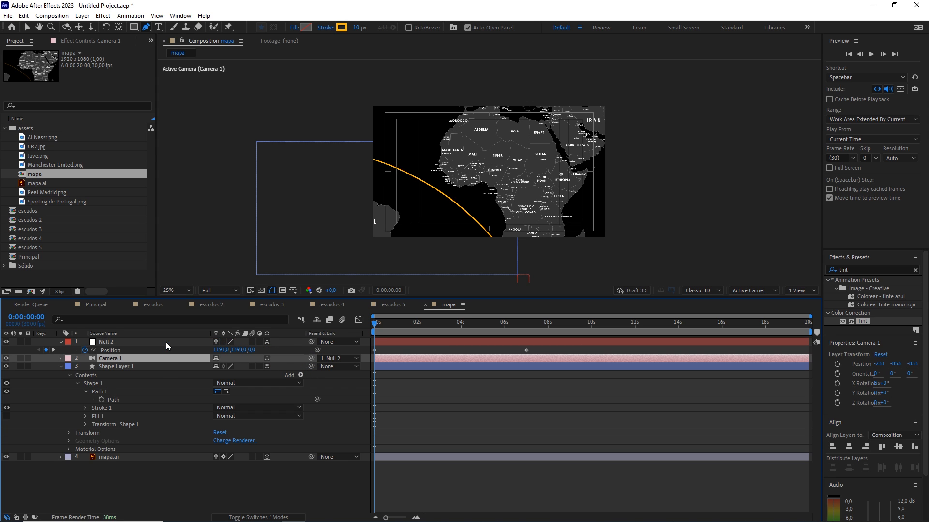
click(393, 323)
drag(393, 323, 338, 315)
Step: Set the X and Y Position of Camera 1 to 0 to centre it on the null
key(p)
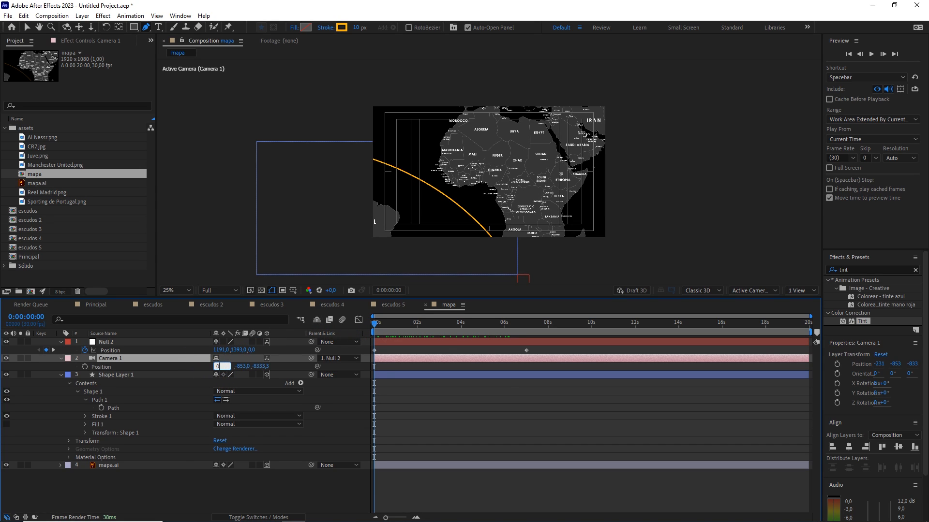
key(Return)
click(232, 366)
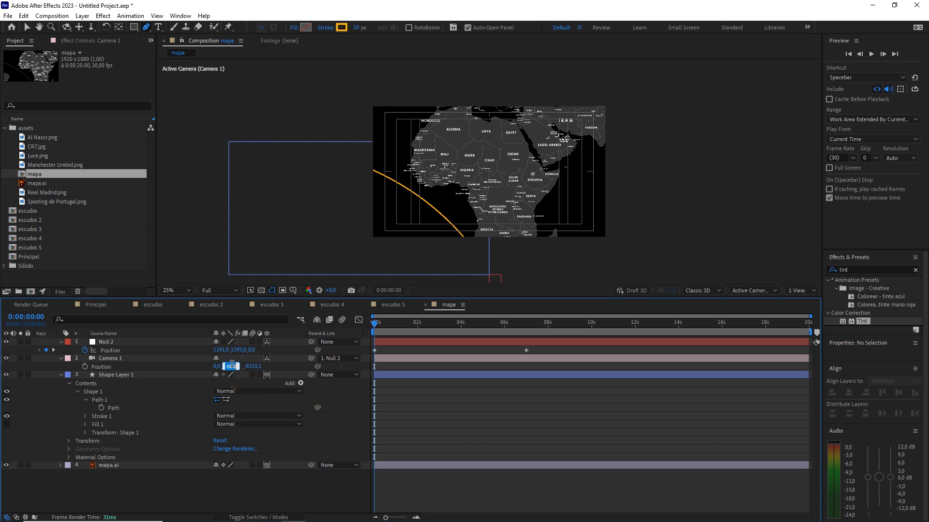
text(0)
key(Return)
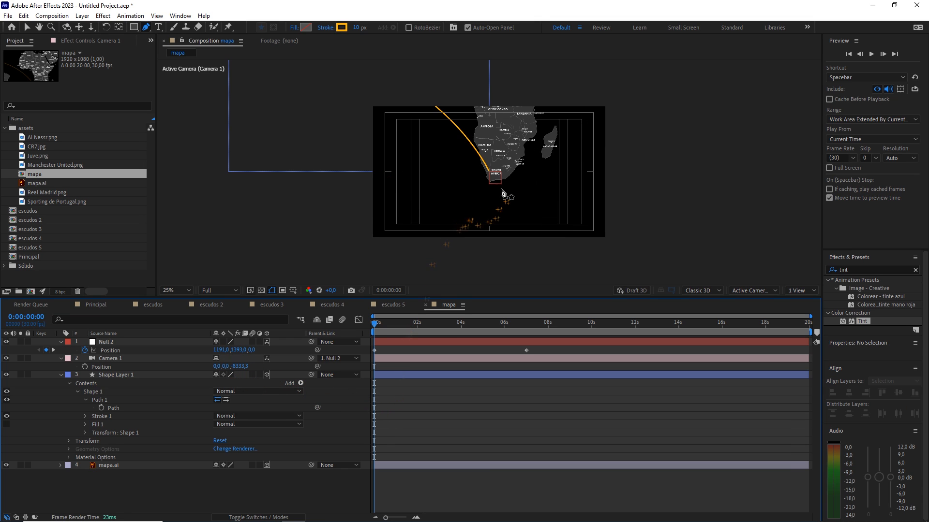
scroll(503, 194, up, 4)
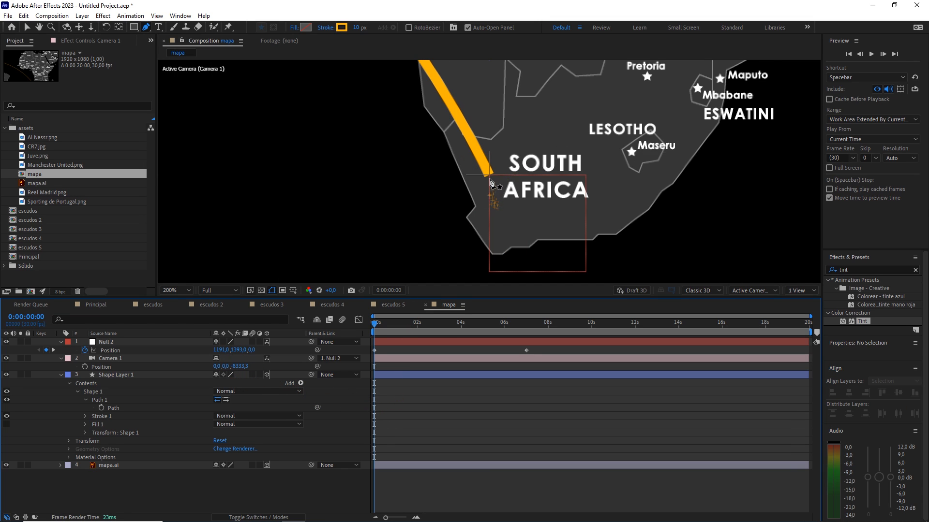
scroll(490, 176, down, 1)
drag(492, 135, 508, 177)
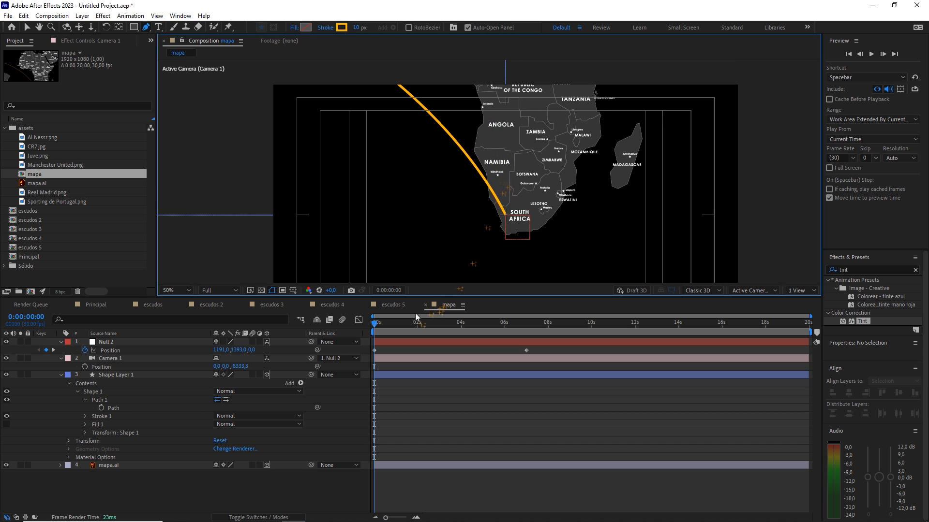
Step: Set the preview resolution to Quarter and play the camera move from the start of the mapa composition
drag(381, 325, 393, 325)
click(218, 291)
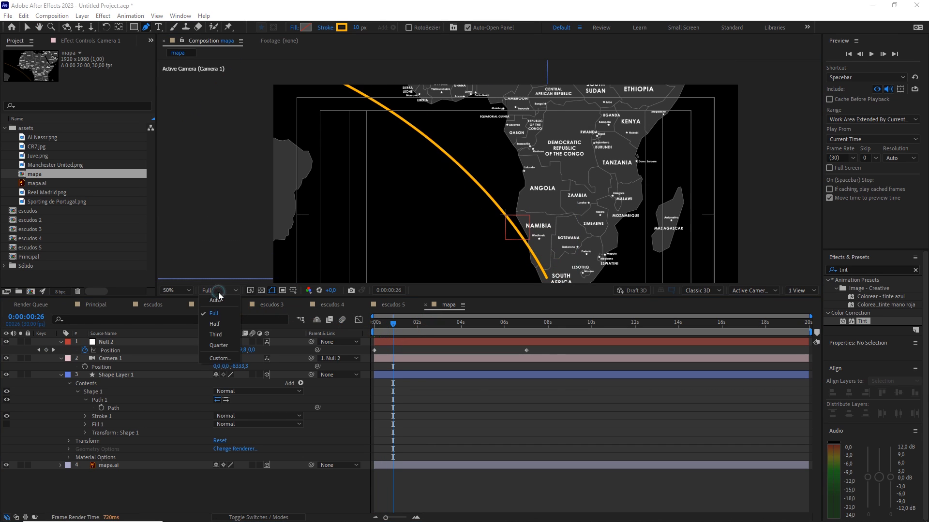
click(218, 345)
scroll(432, 290, down, 2)
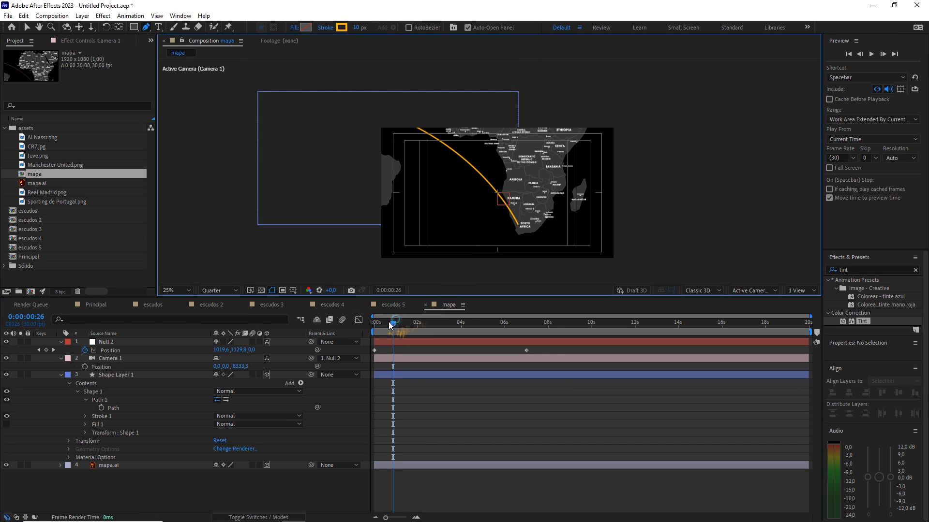
key(Home)
key(space)
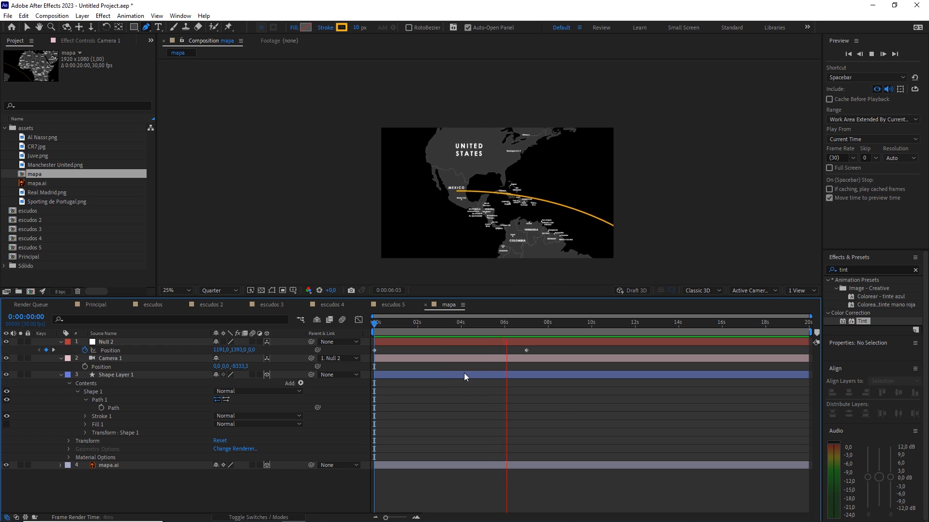
key(space)
drag(471, 324, 346, 324)
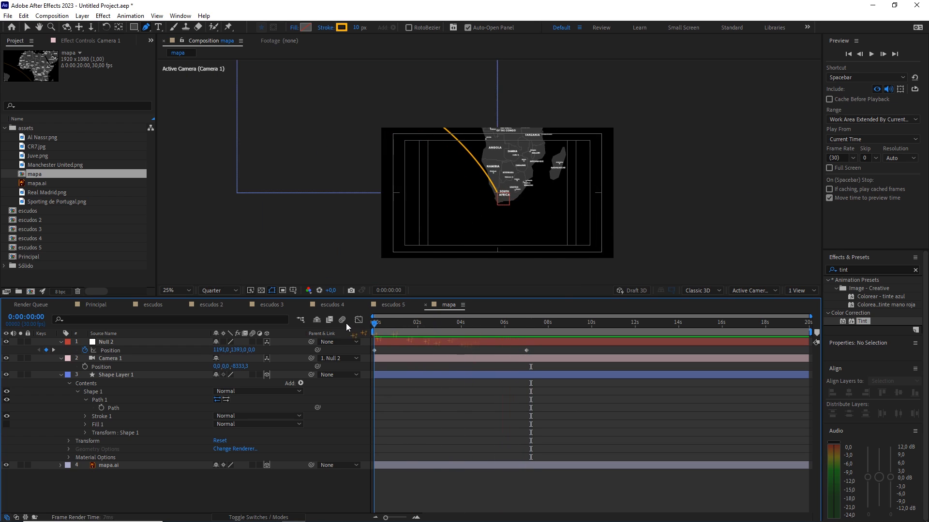
Step: Add a Trim Paths operator to Shape Layer 1
click(122, 375)
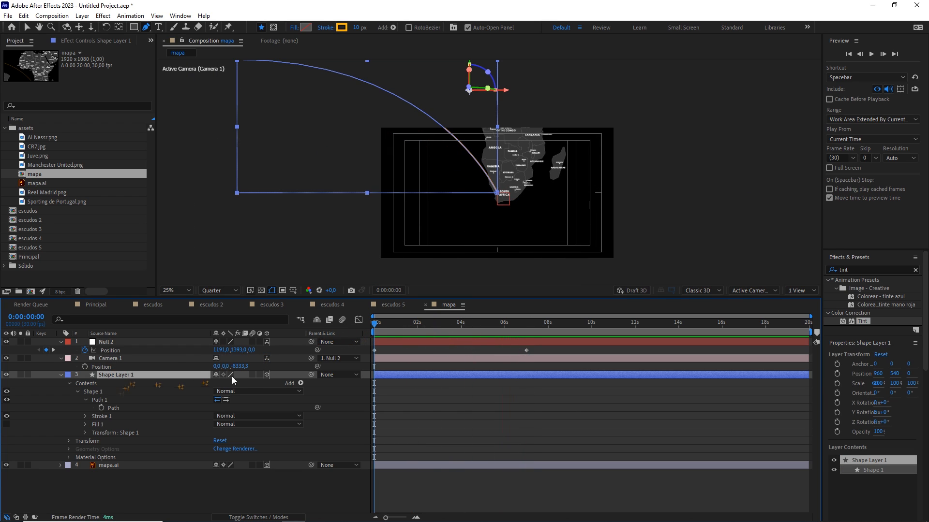
click(300, 384)
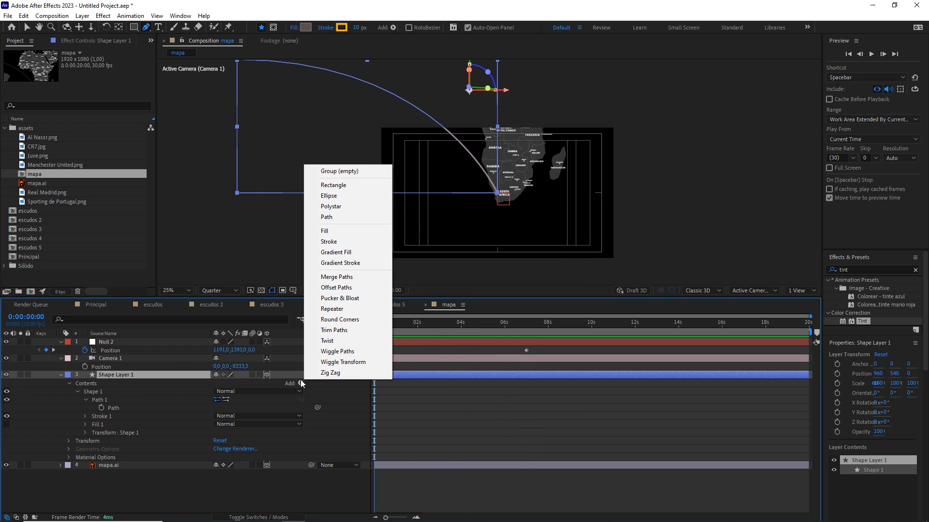
click(327, 331)
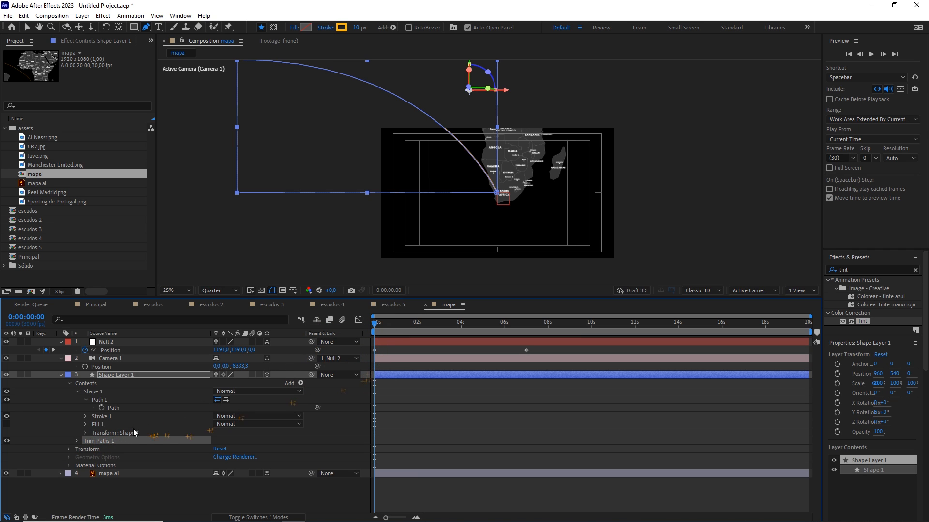
Step: Keyframe the Trim Paths End value from 0% at 0 seconds to 100% at 7 seconds
click(78, 441)
drag(230, 459, 103, 456)
click(93, 458)
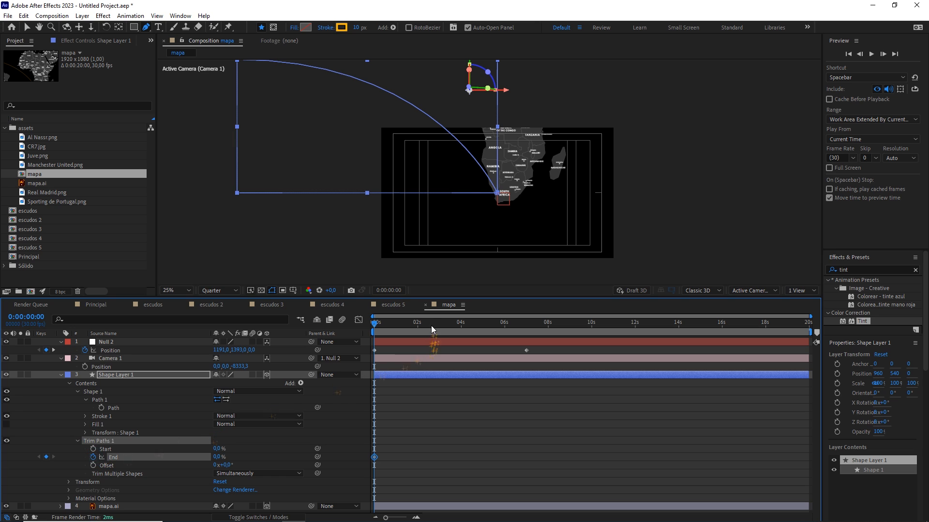
drag(431, 326, 528, 327)
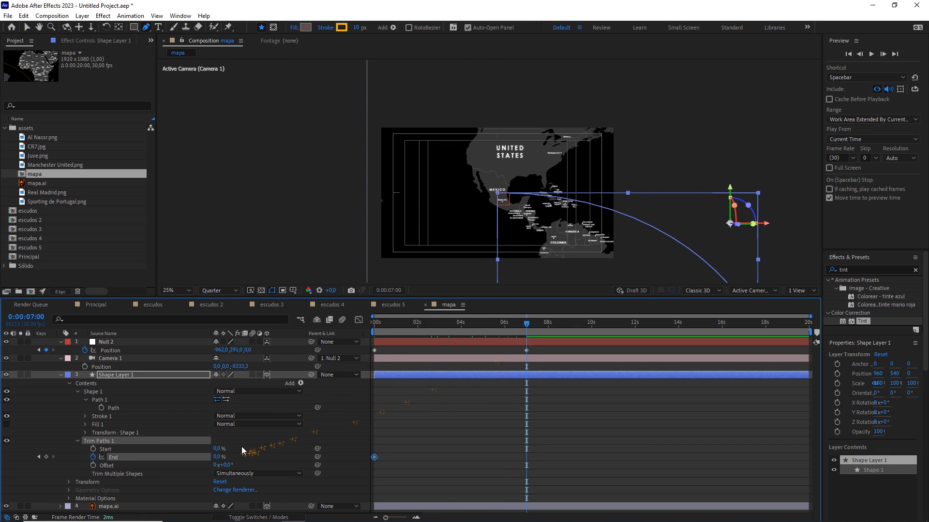
drag(222, 460, 366, 440)
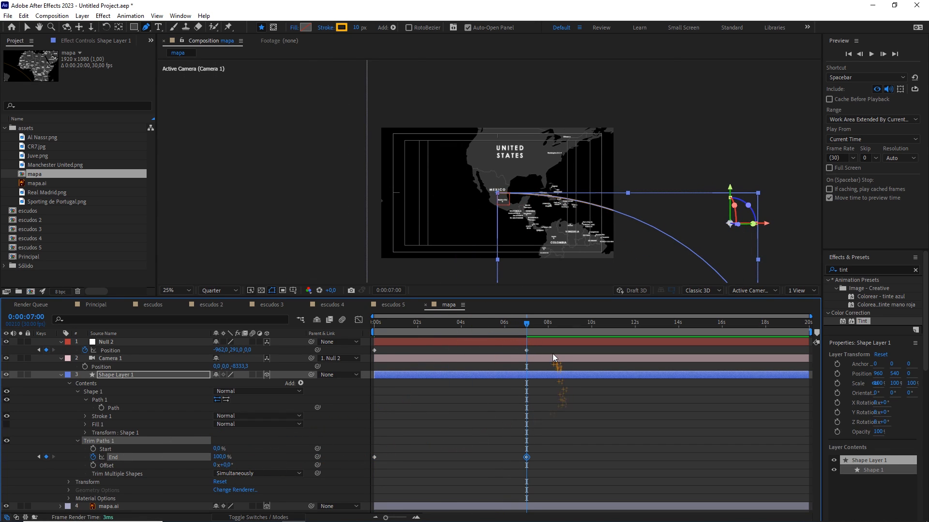
Step: Apply Easy Ease to the null's Position and Trim Paths End keyframes, and set the End keyframes' velocity influence to 65%
drag(552, 353, 363, 465)
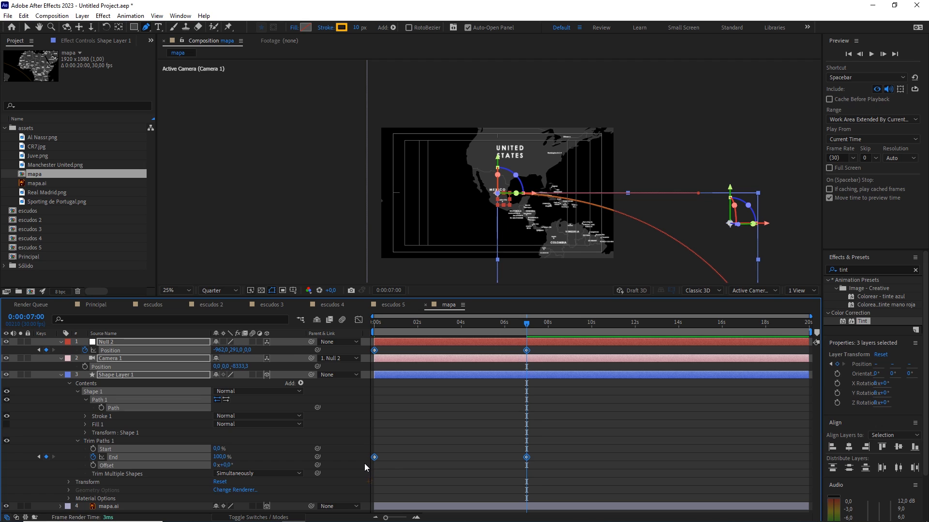
key(F9)
drag(613, 433, 361, 480)
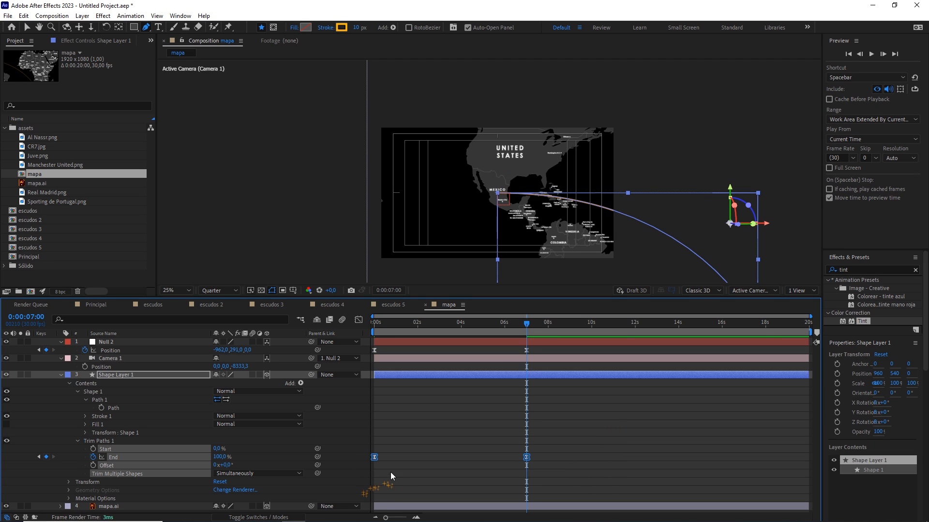
right_click(376, 460)
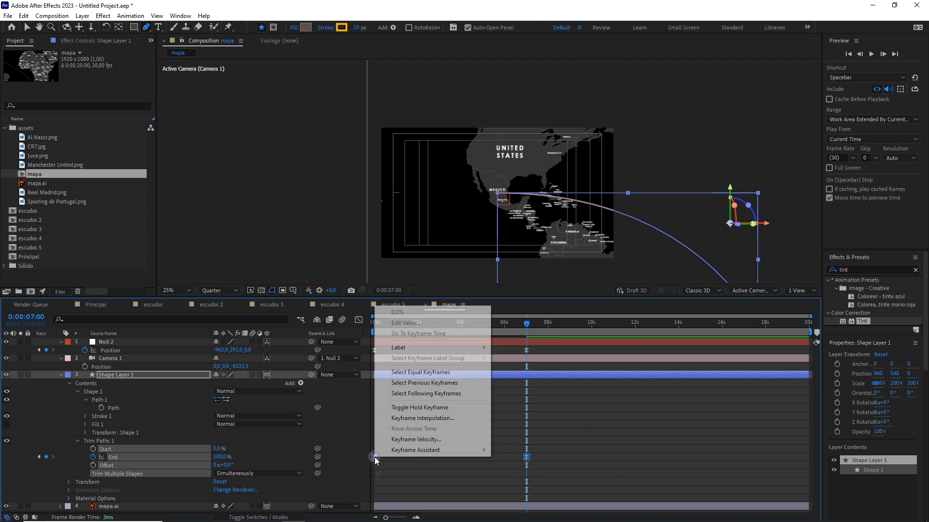
click(412, 440)
click(449, 241)
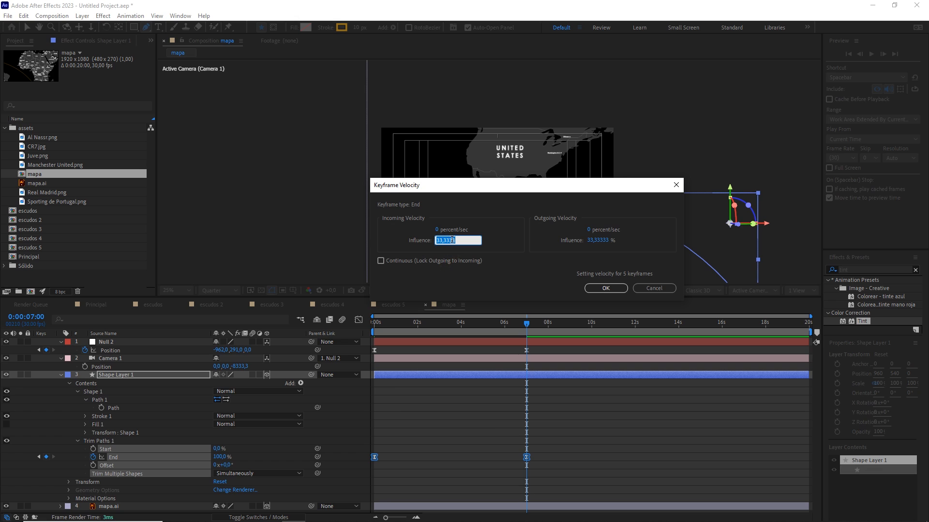
text(65)
click(590, 240)
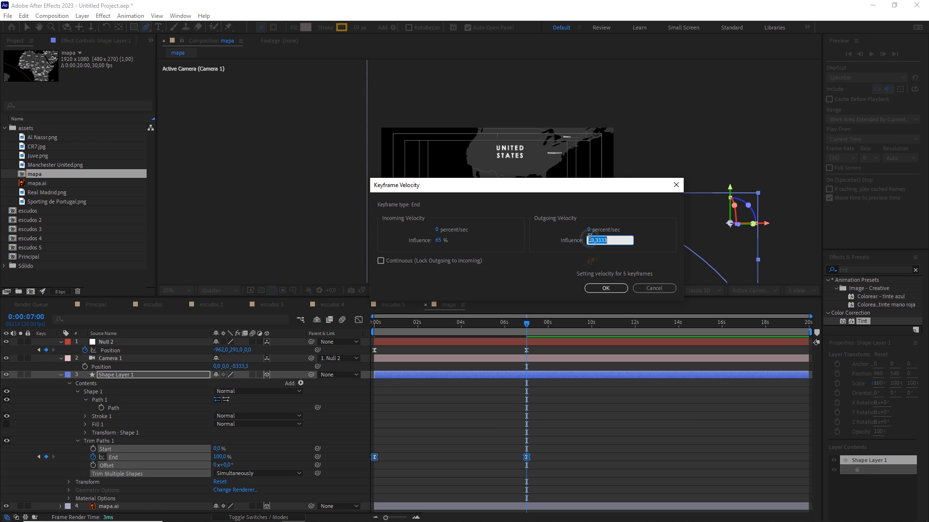
click(610, 290)
Step: Set the incoming and outgoing velocity influence of Null 2's Position keyframes to 65% and return to the start of the timeline
drag(546, 348, 356, 358)
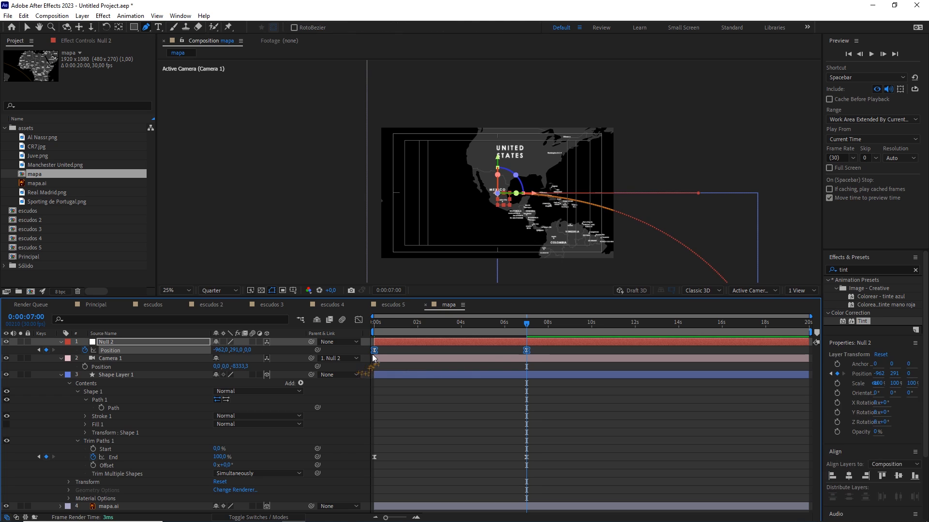
right_click(374, 350)
click(426, 482)
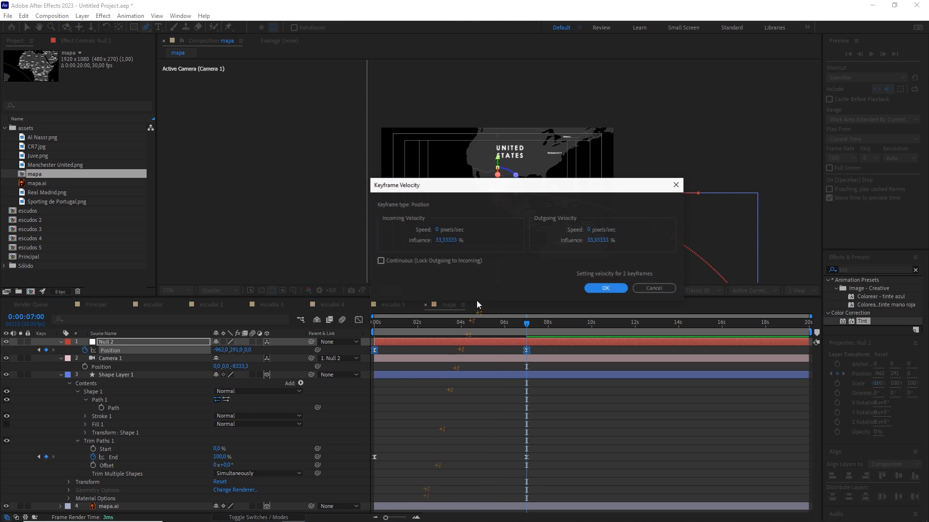
click(450, 240)
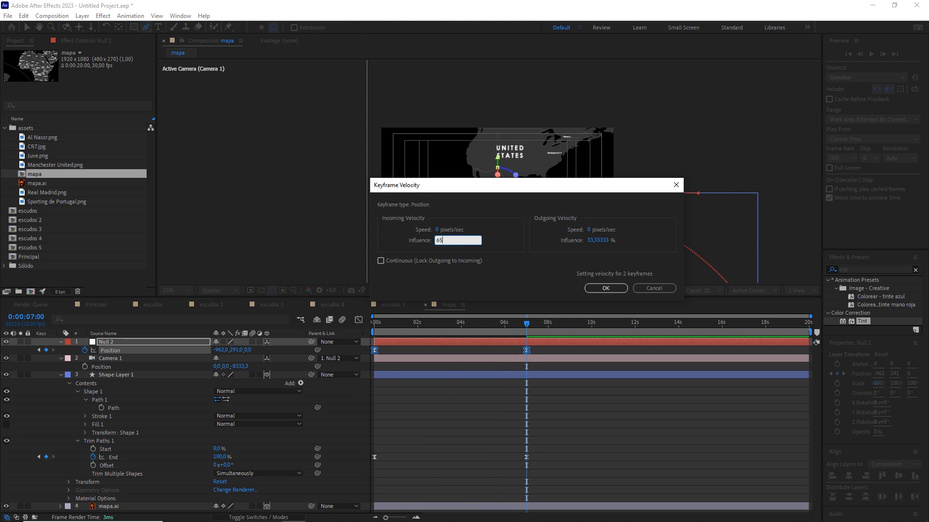
click(593, 240)
text(65)
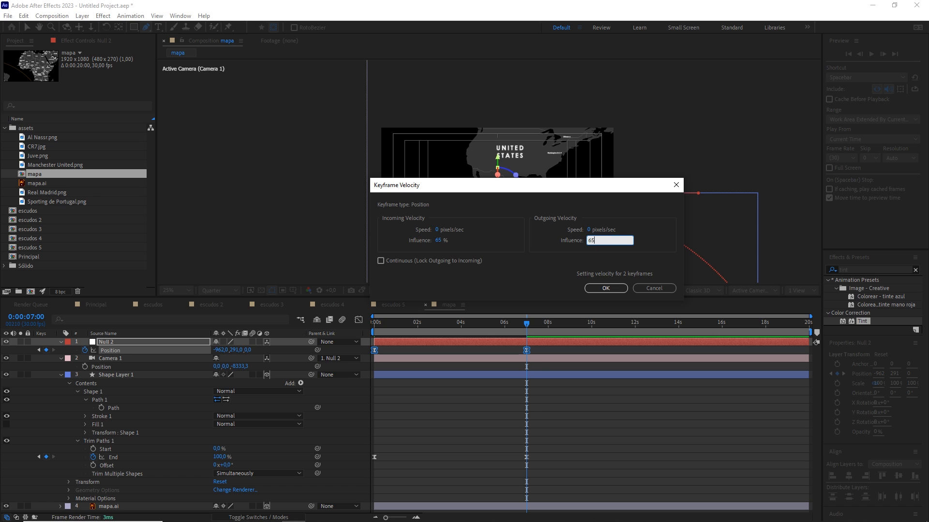
click(606, 288)
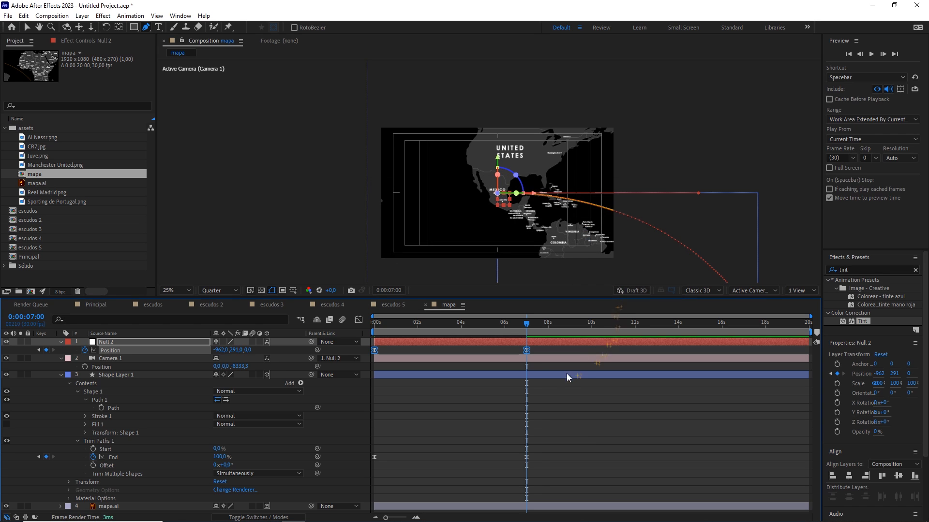
click(538, 349)
drag(515, 321, 359, 322)
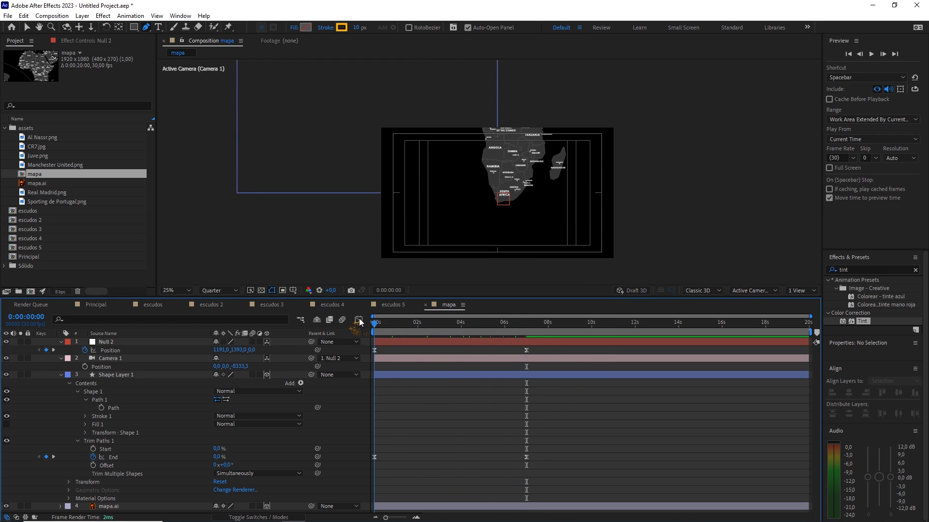
Step: Collapse Shape Layer 1's properties and set Camera 1's Z position to -6423.3
click(60, 376)
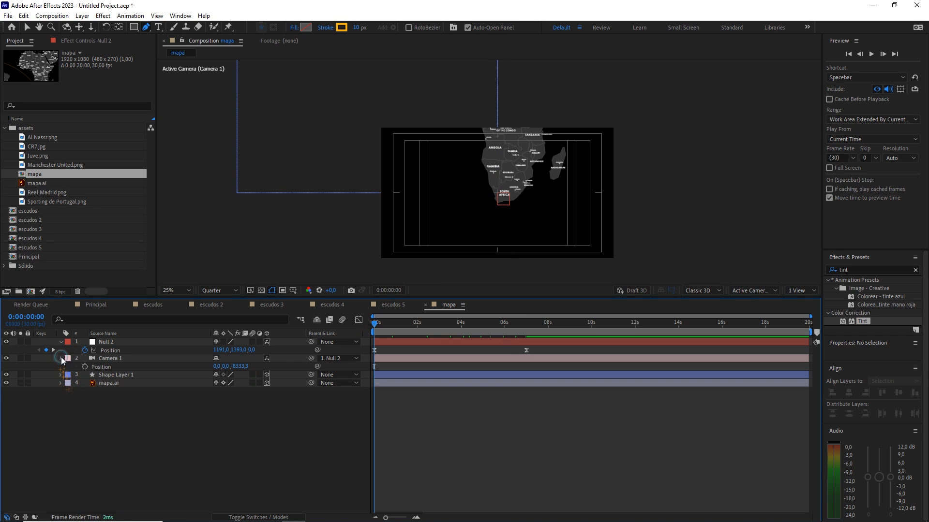
click(61, 359)
click(62, 359)
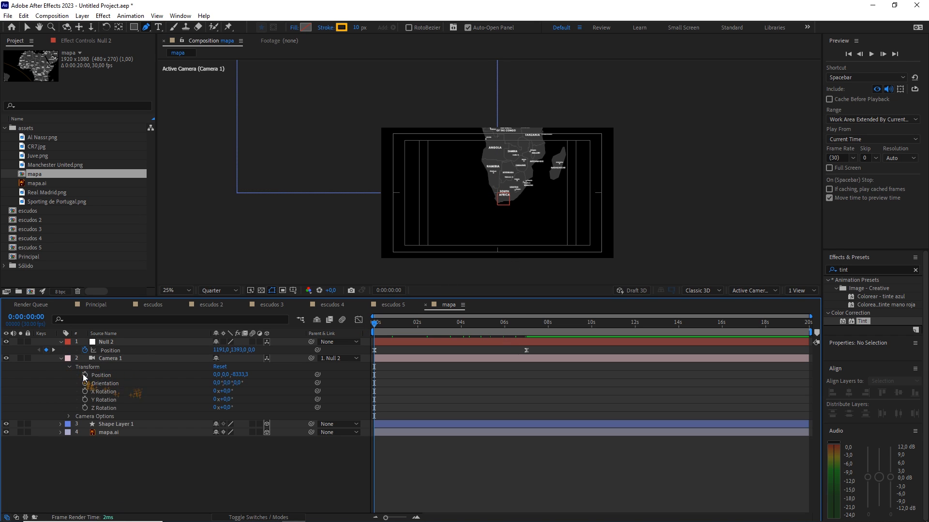
drag(241, 375, 324, 365)
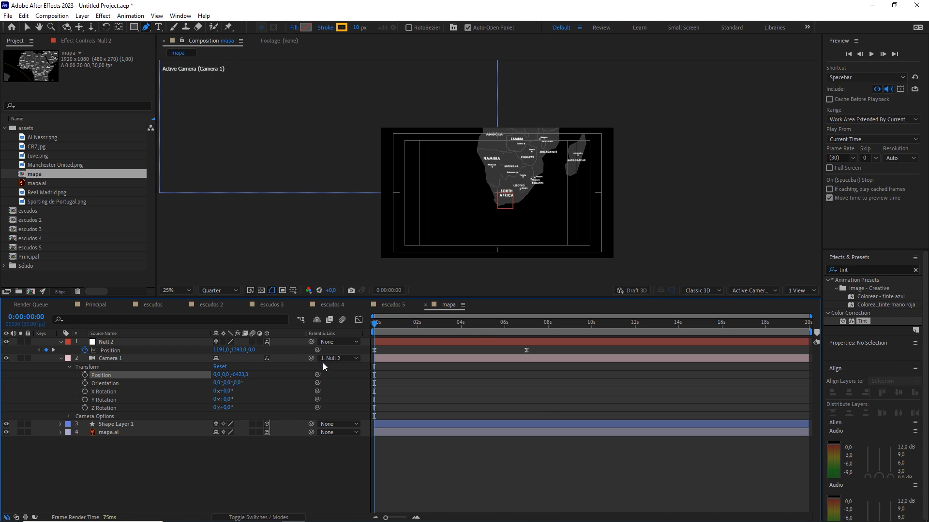
click(451, 383)
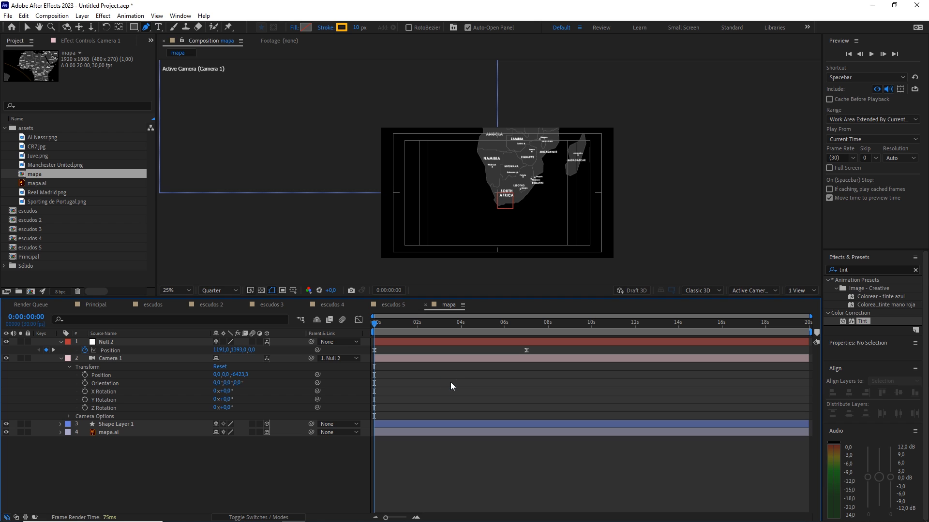
Step: Preview the route animation from the start and examine how the camera follows the tip of the orange line
key(space)
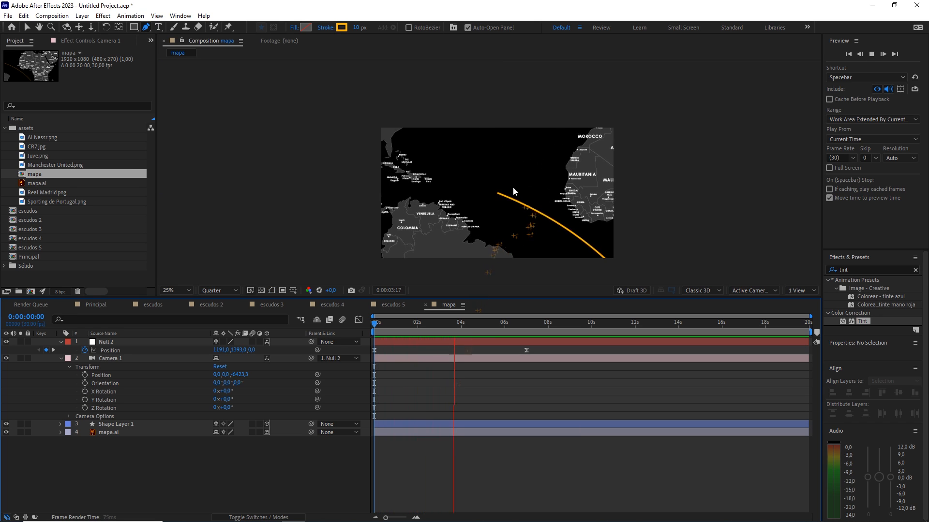
key(space)
key(period)
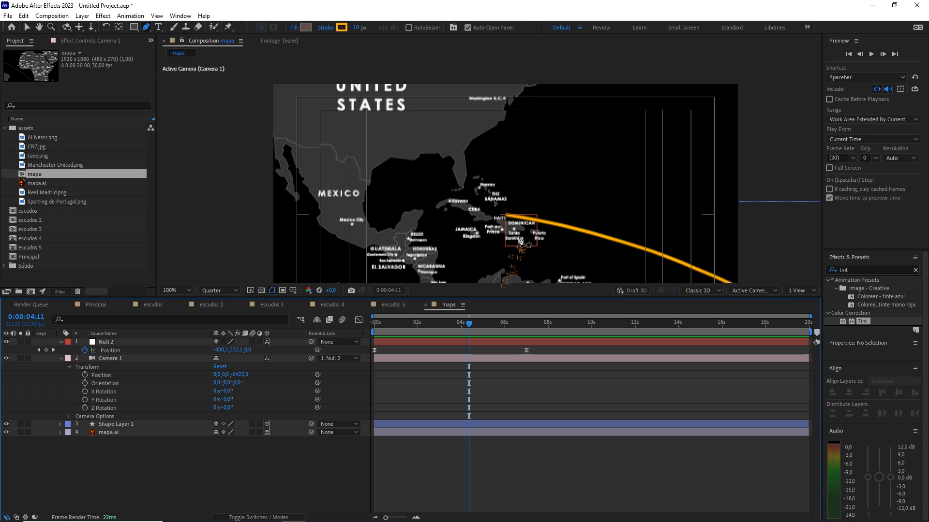
drag(468, 323, 449, 324)
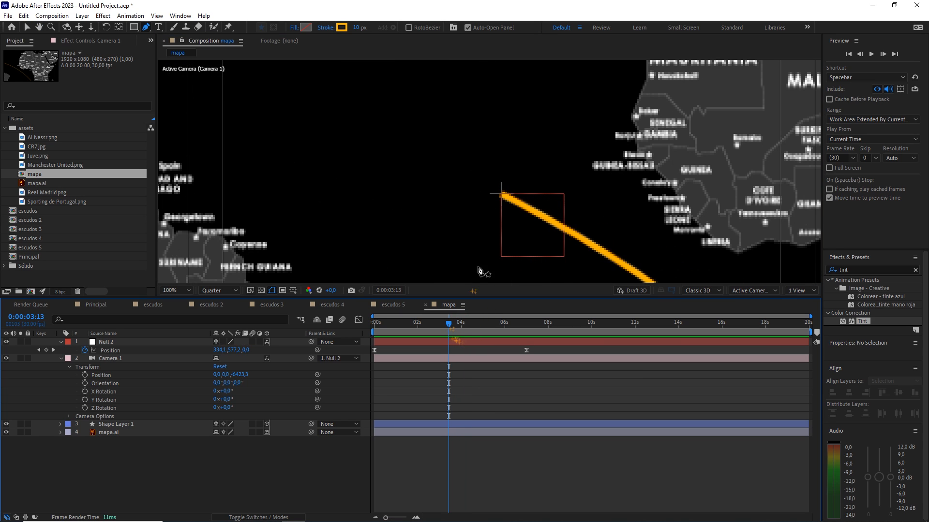
key(comma)
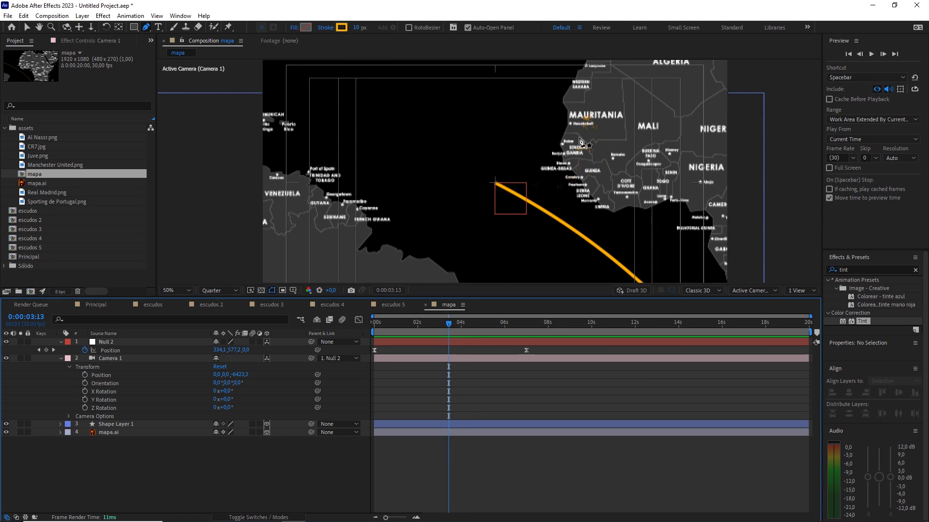
key(comma)
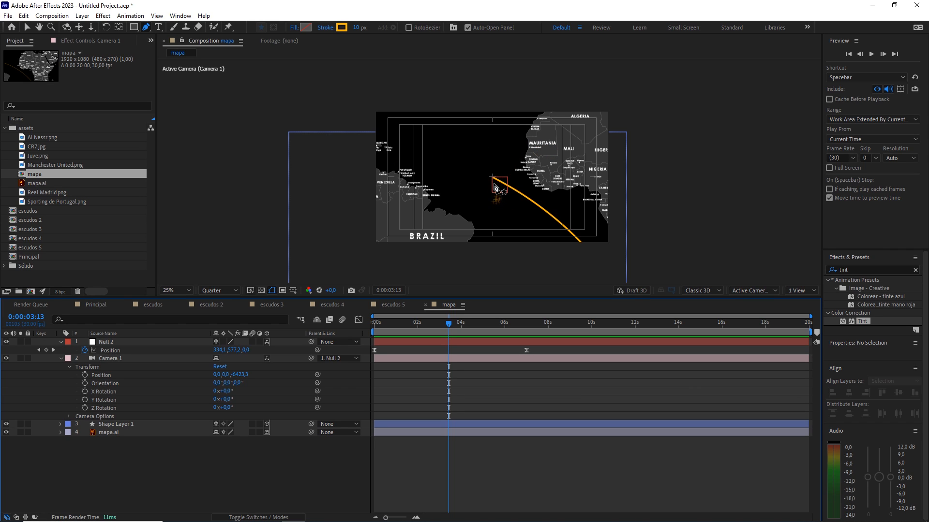
drag(454, 324, 377, 325)
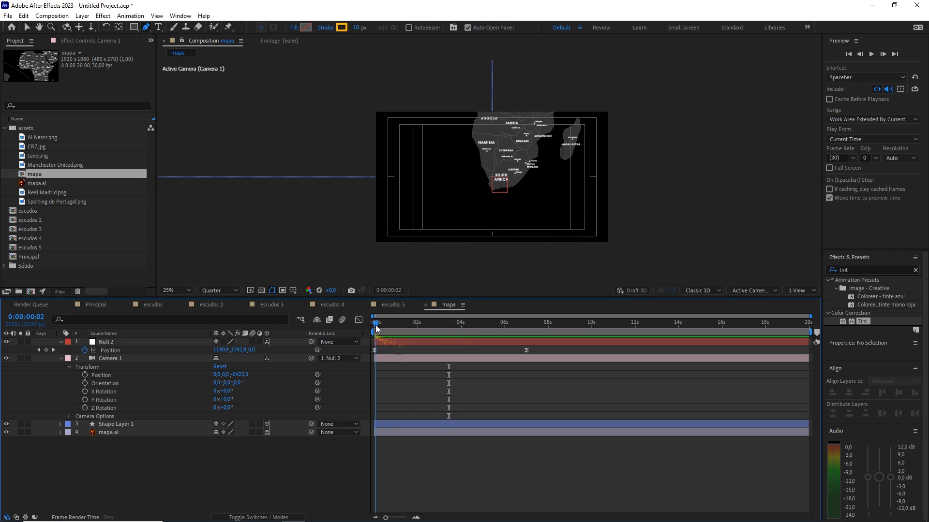
key(space)
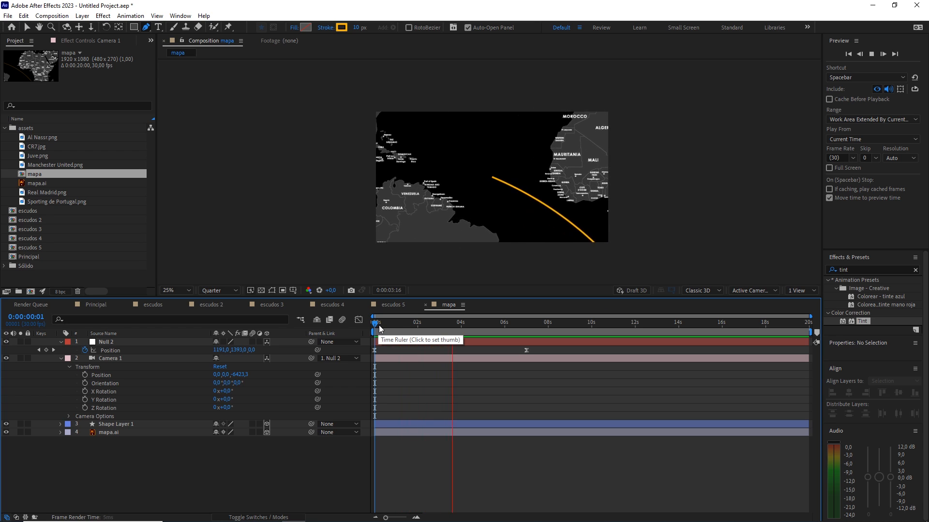
key(space)
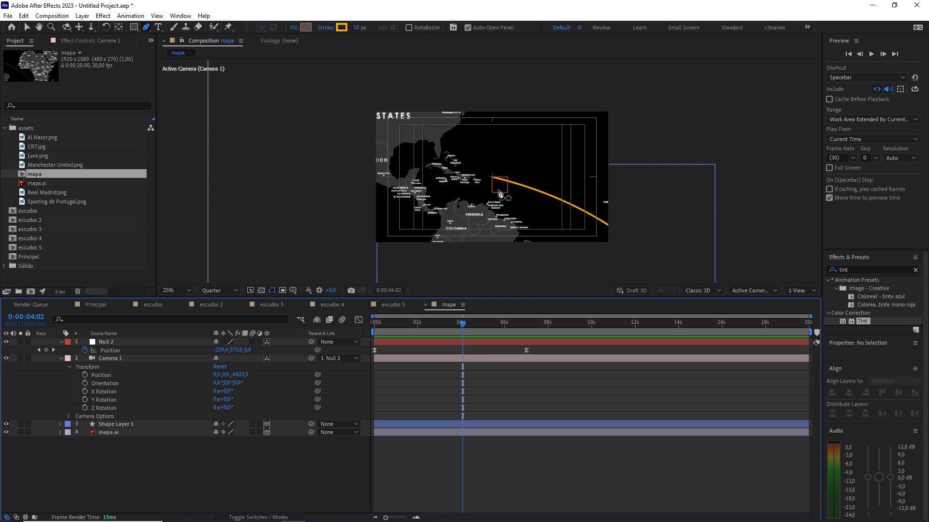
scroll(500, 193, up, 2)
drag(461, 324, 369, 326)
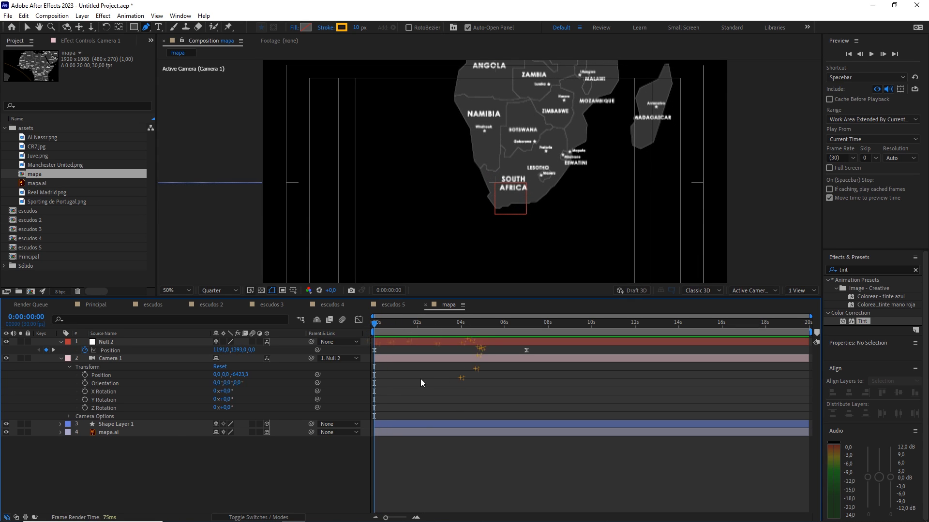
Step: Reveal the keyframed properties of all layers and shift the null's Position and Trim Paths End keyframes to start at about 2.6 seconds
drag(173, 466, 124, 333)
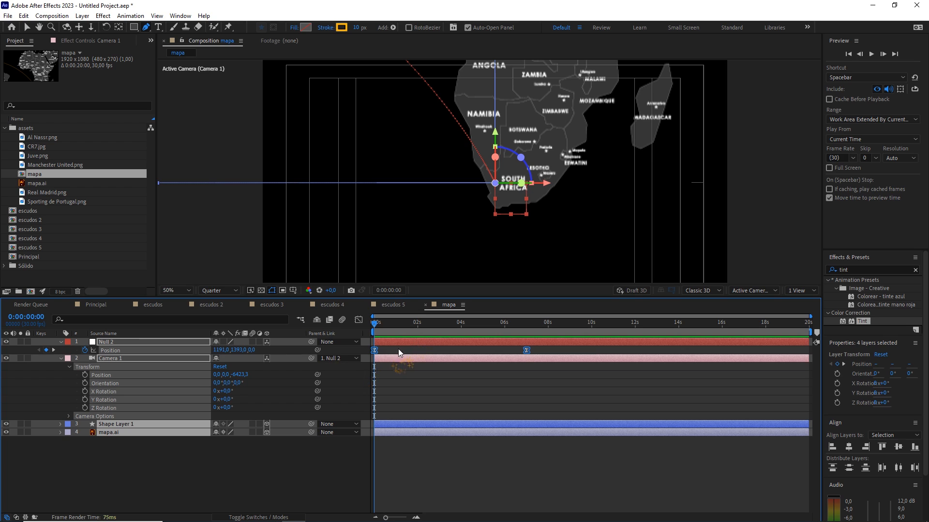
key(u)
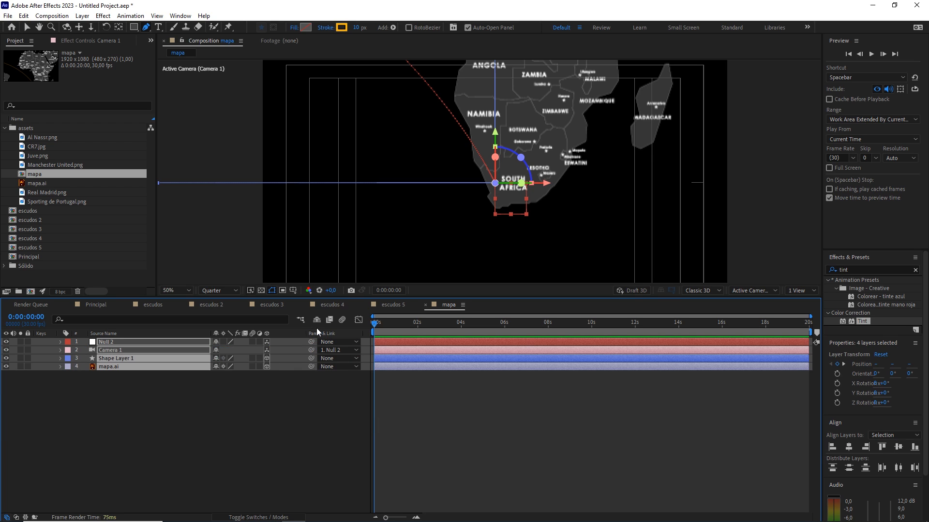
drag(547, 349, 432, 352)
Step: Add a Position keyframe to Camera 1 at 2 seconds
drag(374, 323, 418, 329)
click(204, 420)
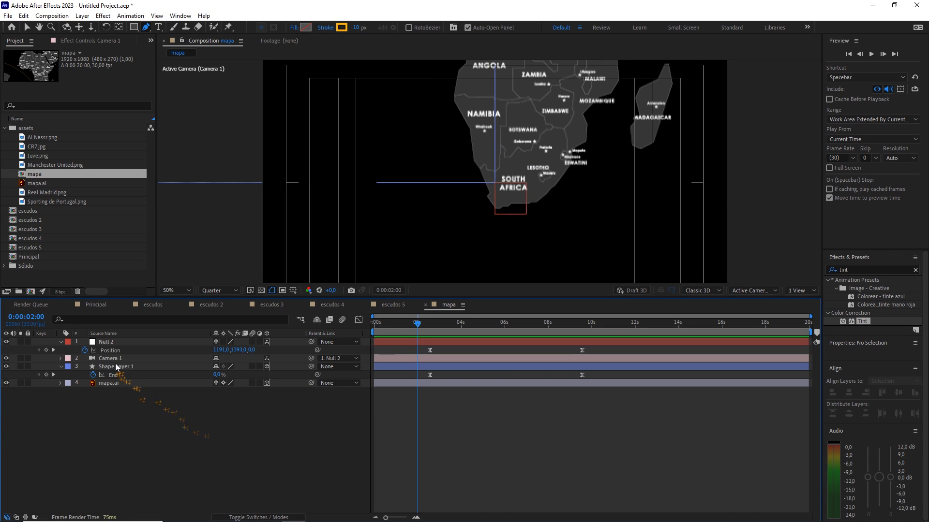
click(108, 359)
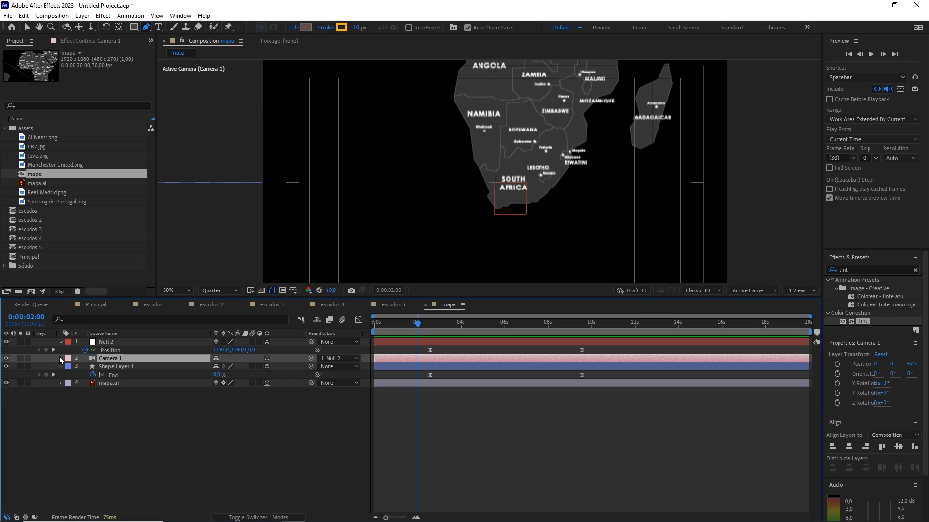
key(p)
click(85, 367)
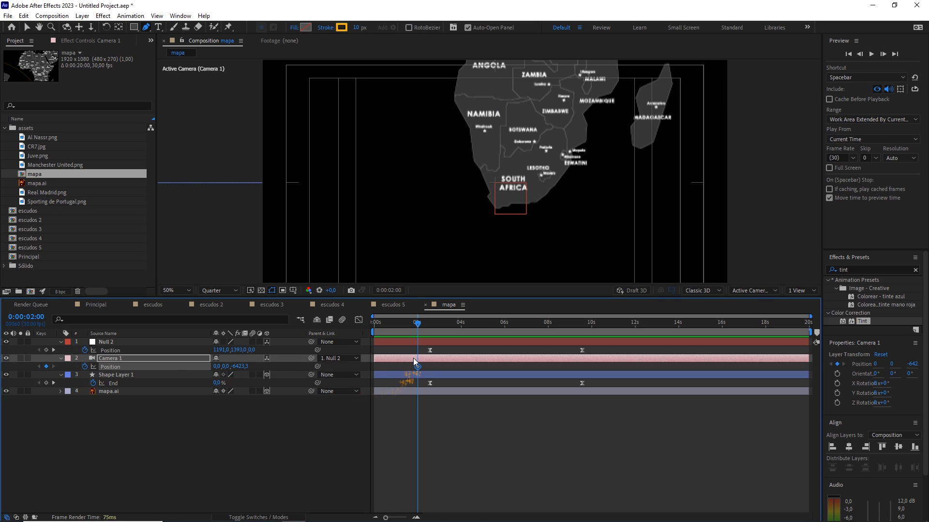
Step: Set the viewer resolution to Full and keyframe Camera 1's Z position at -4333.3 at 0 seconds
drag(412, 328, 365, 327)
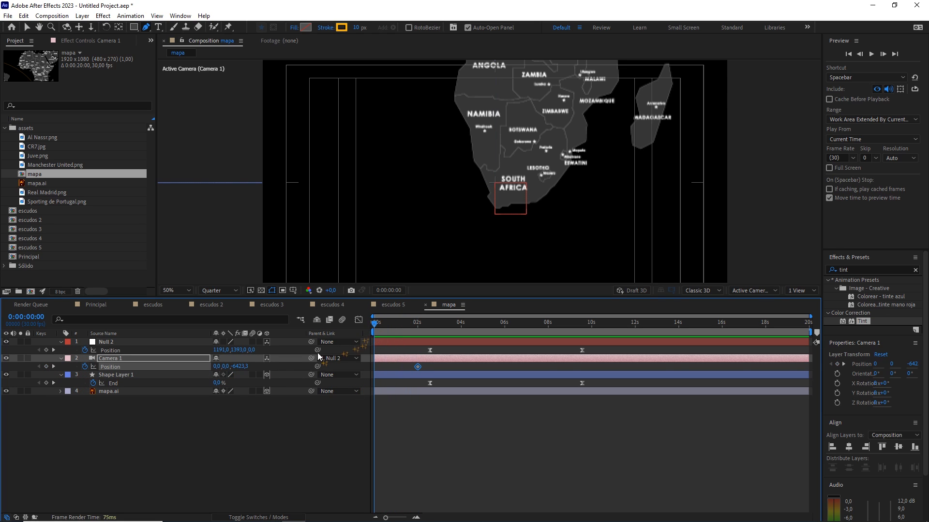
click(220, 290)
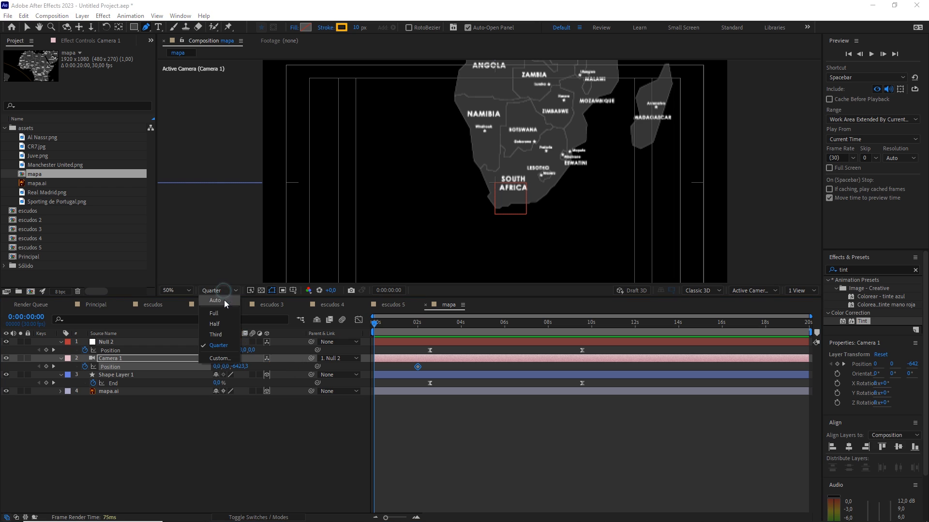
click(222, 309)
drag(237, 367, 333, 361)
Step: Apply Easy Ease to both Camera 1 Position keyframes and reshape the speed curve for a longer slowdown into the second keyframe
drag(429, 369, 372, 371)
click(359, 319)
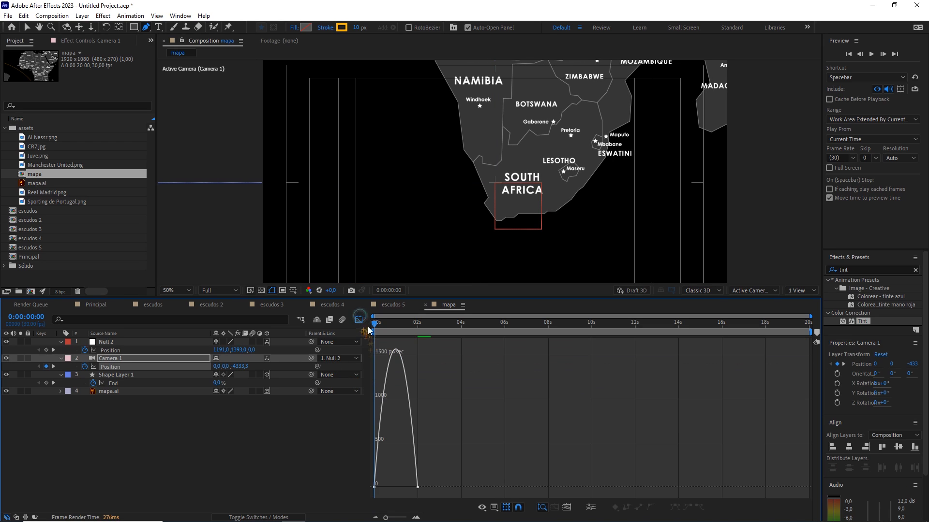
drag(440, 446, 395, 487)
click(359, 320)
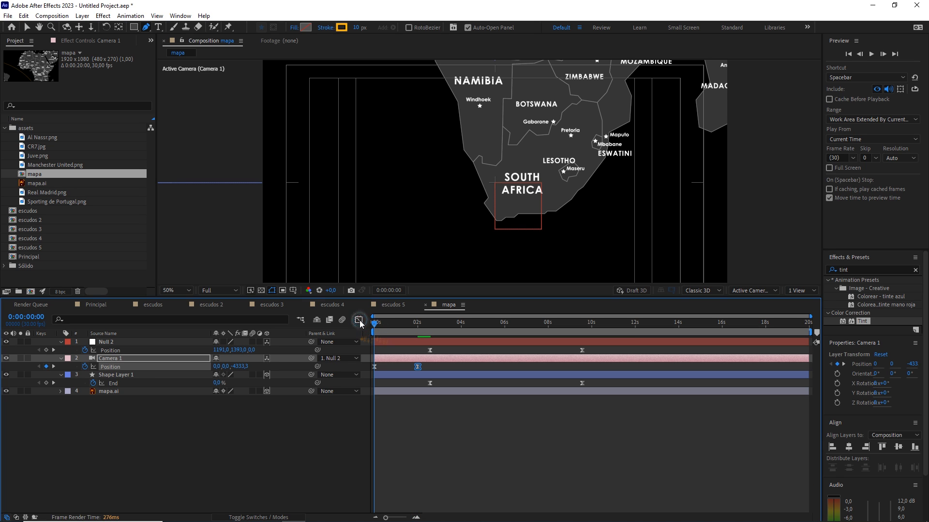
Step: Set the viewer resolution to Quarter and preview the camera's opening pull-back from South Africa
click(225, 291)
click(228, 345)
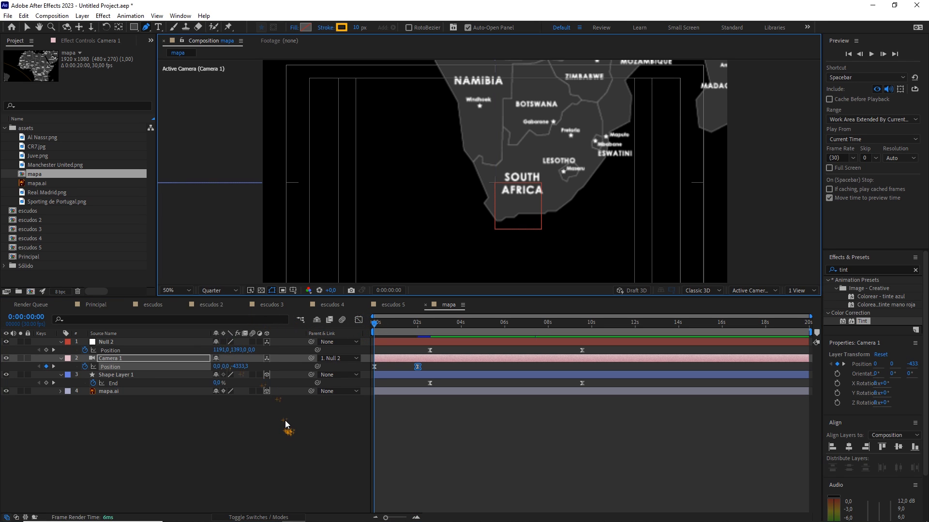
click(285, 420)
key(space)
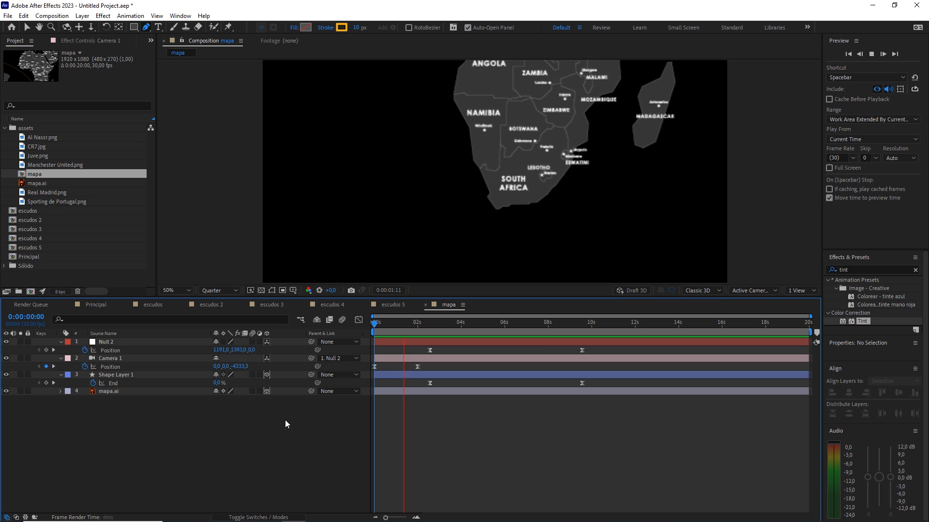
key(space)
Step: Shift the null's Position and Trim Paths End keyframes together so they start at 1 second and end at 8 seconds
drag(420, 323, 423, 329)
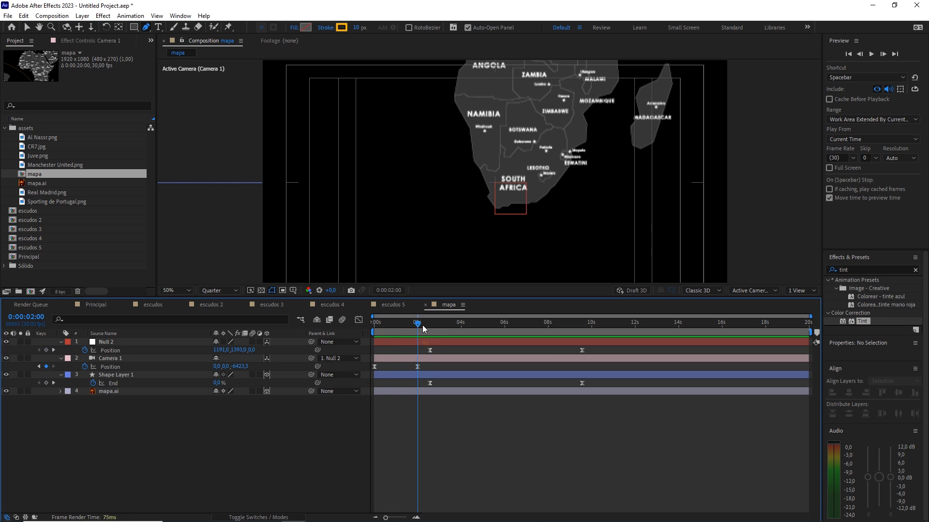
key(shift+Page_Up)
key(shift+Page_Up)
key(shift+Page_Up)
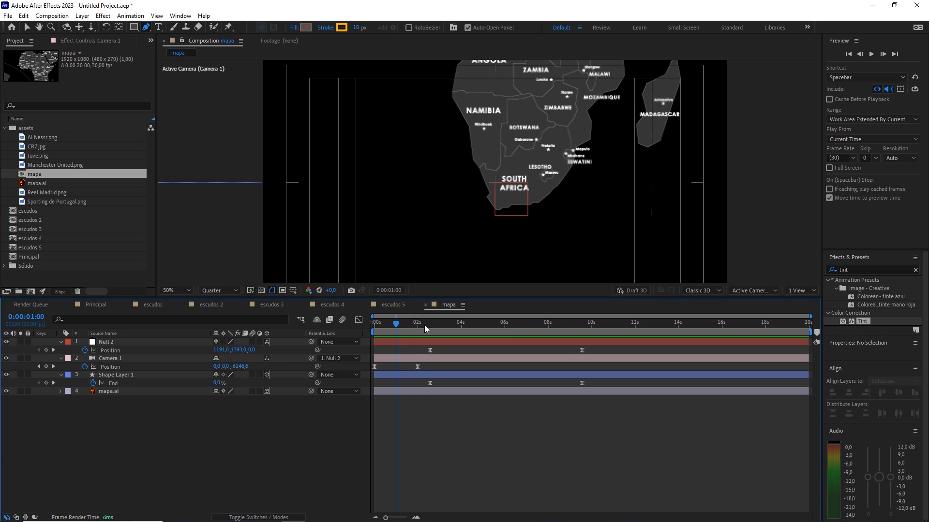
drag(593, 350, 427, 360)
drag(597, 383, 424, 399)
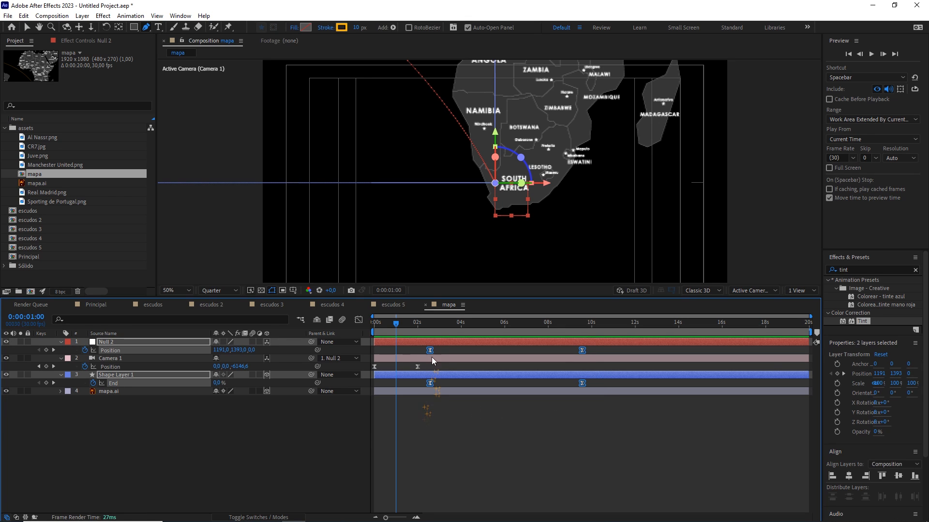
drag(431, 349, 365, 331)
Step: Preview the retimed map animation from South Africa to Mexico
click(426, 420)
key(space)
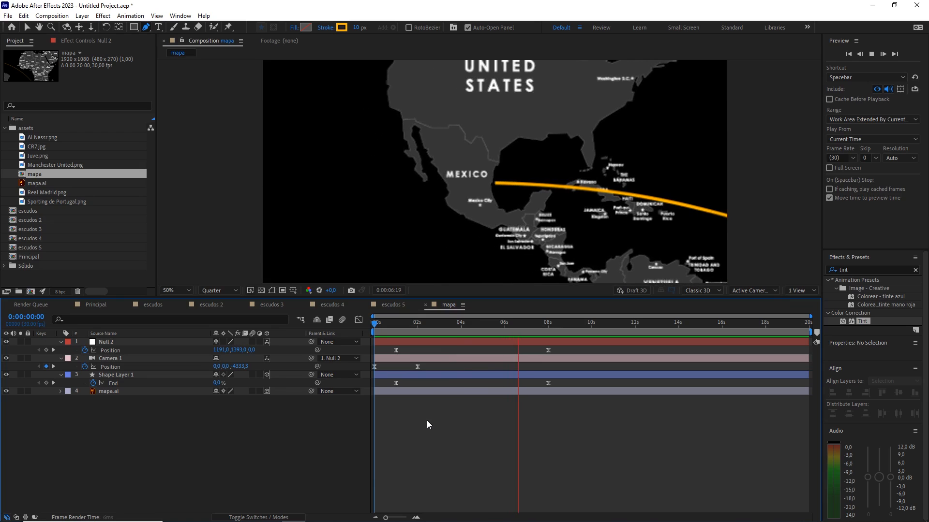
key(space)
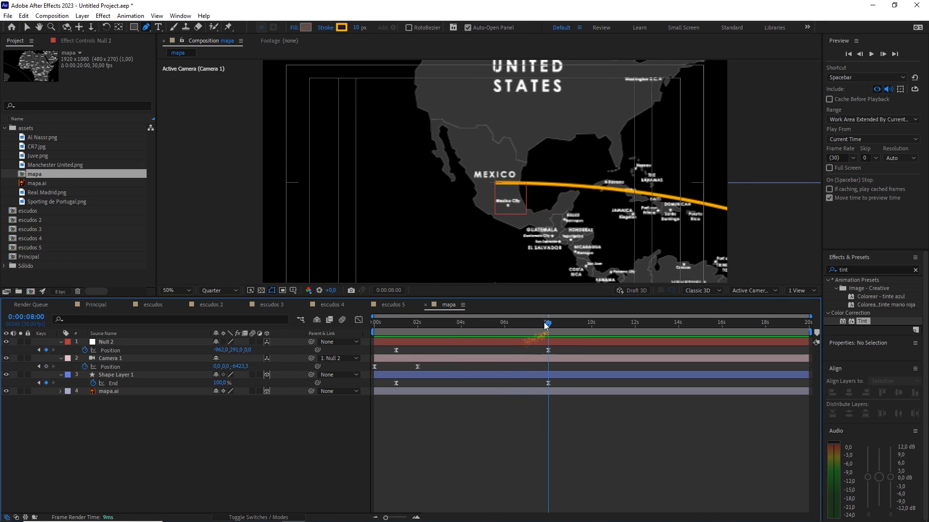
Step: Keyframe Camera 1's Position unchanged at 7 seconds and with Z at -4413.3 at 8 seconds for a closing zoom on Mexico
click(546, 321)
key(shift+Page_Up)
key(shift+Page_Up)
key(shift+Page_Up)
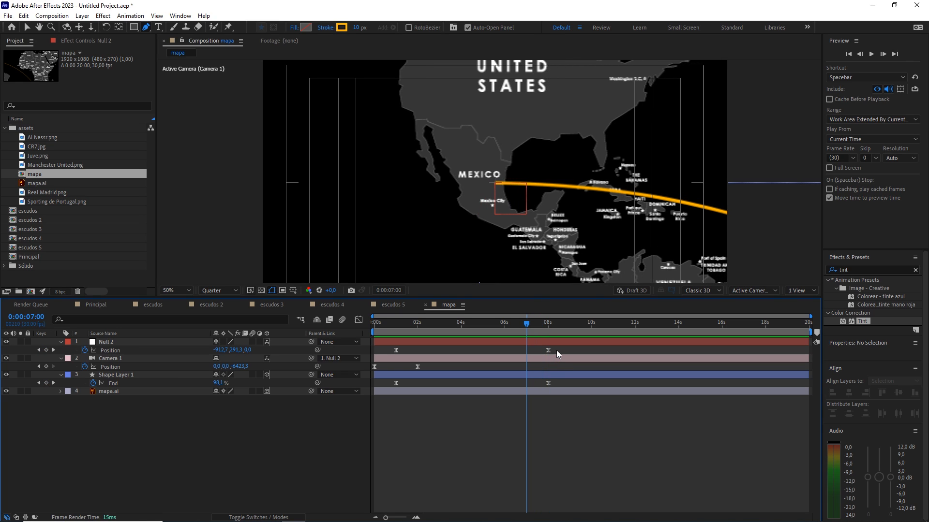
click(46, 366)
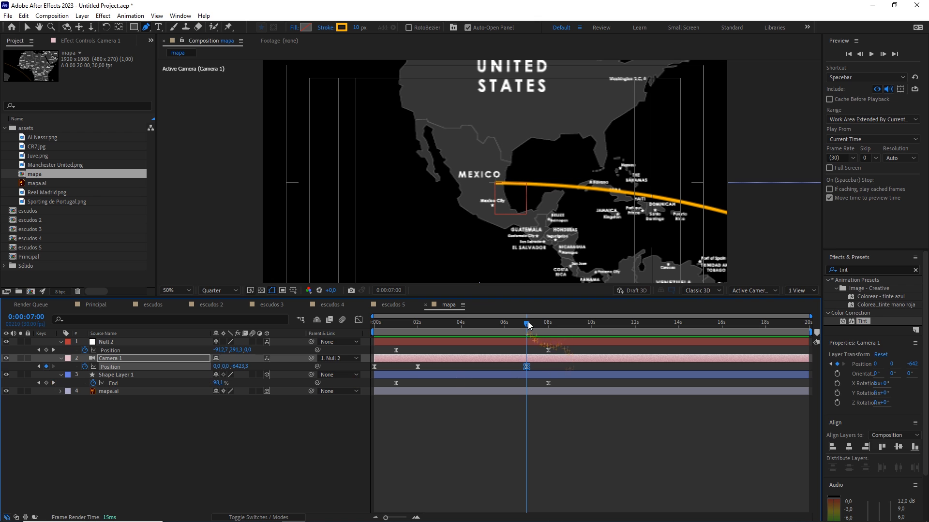
drag(529, 325, 546, 325)
drag(241, 369, 335, 359)
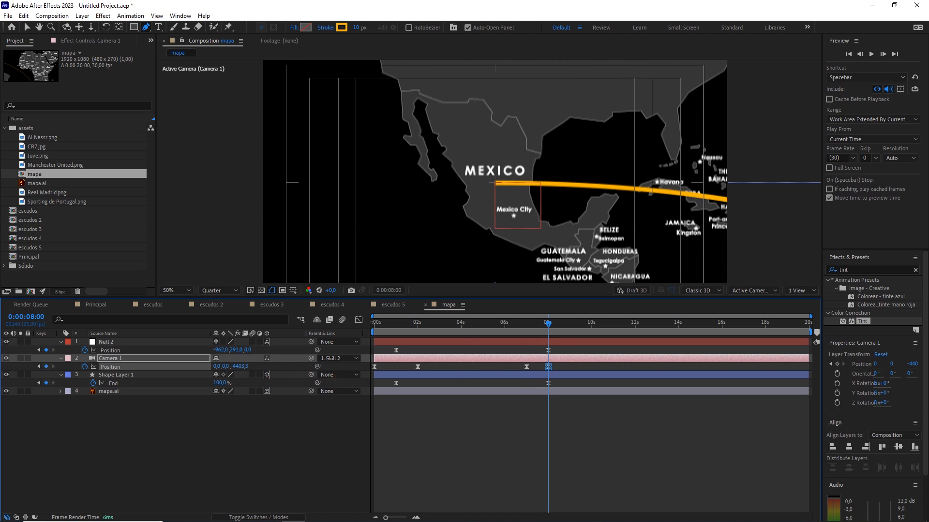
Step: Set the incoming and outgoing velocity influence of Camera 1's last two Position keyframes to 65%
drag(567, 363, 516, 372)
right_click(528, 368)
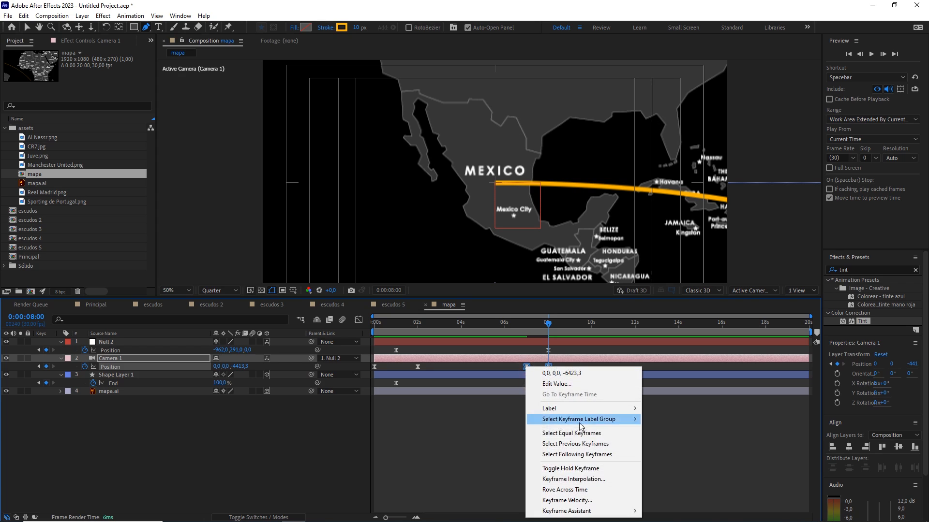
click(580, 498)
click(439, 241)
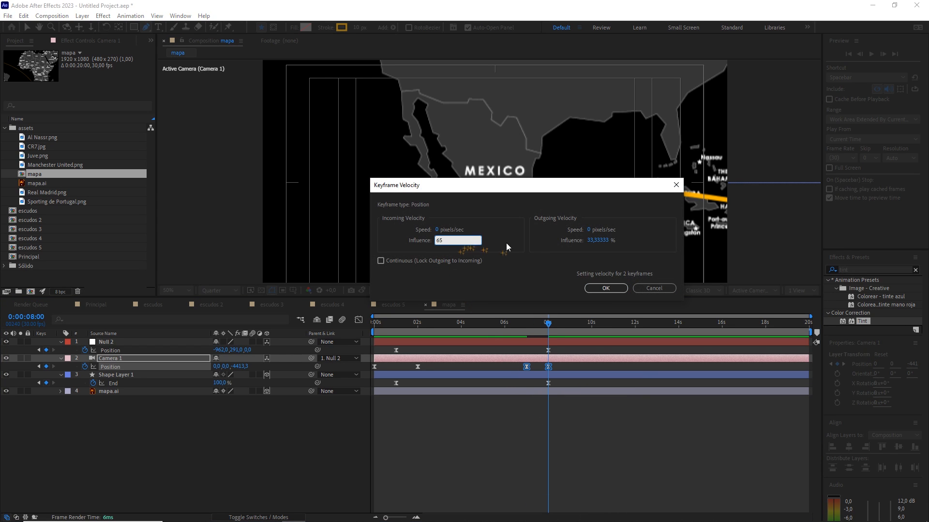
click(603, 240)
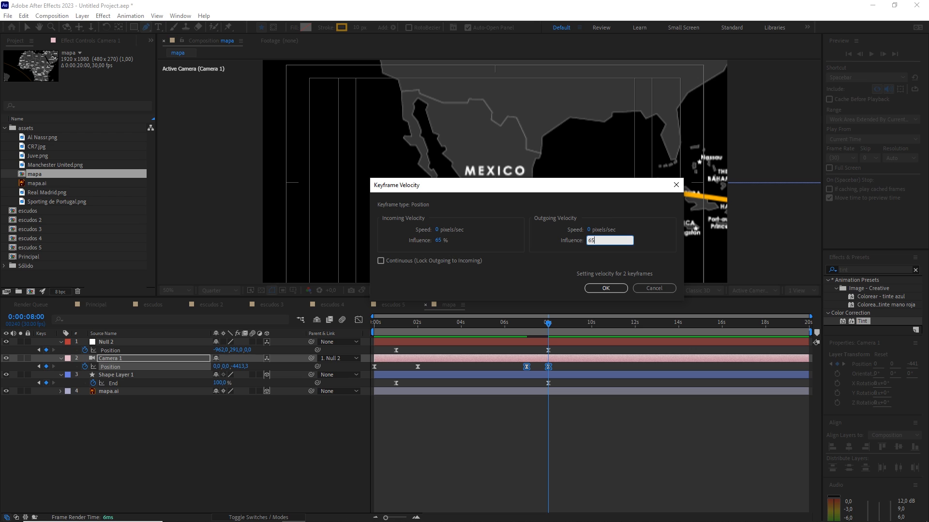
click(606, 289)
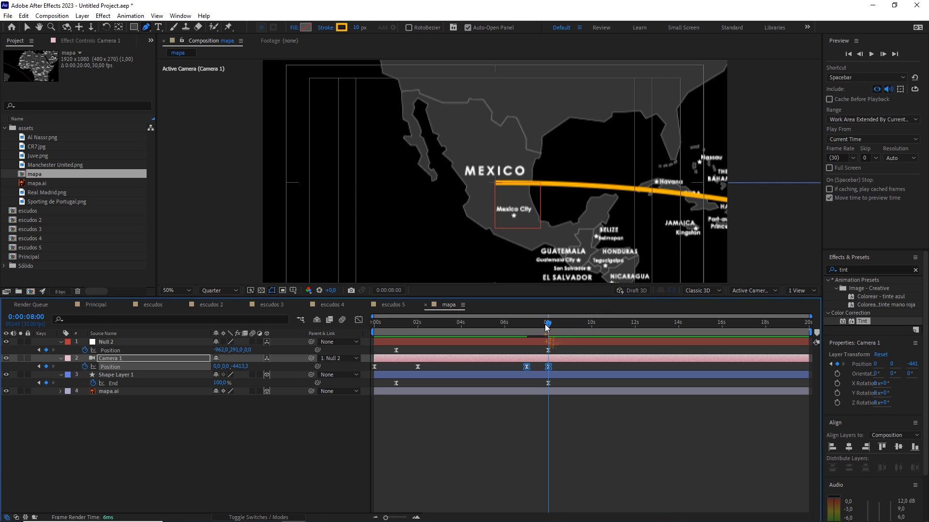
Step: End the work area at 0:00:10:26 and fit the composition in the viewer at the first frame
drag(546, 327, 608, 319)
key(n)
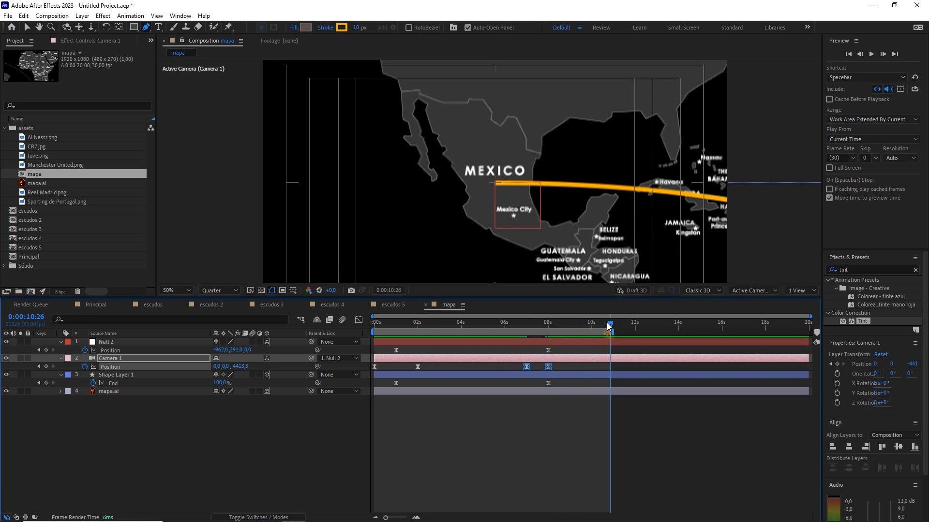
key(Home)
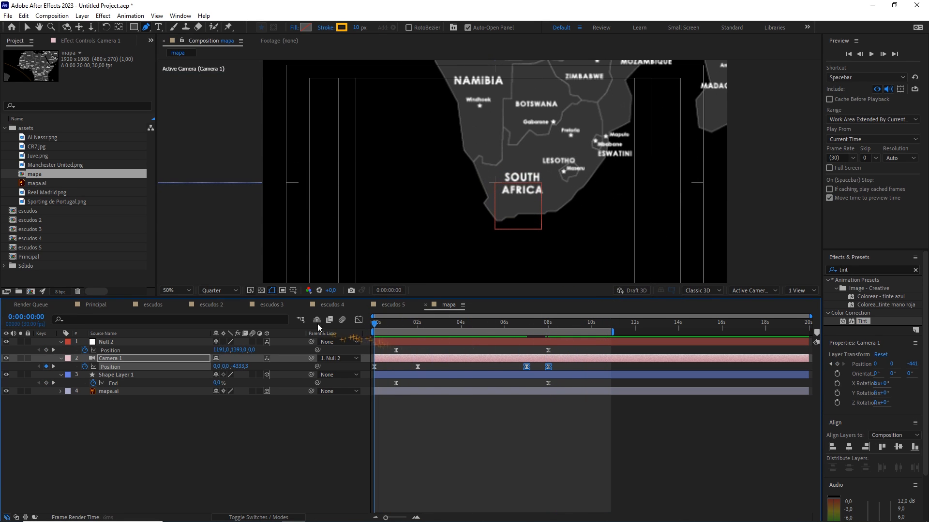
click(176, 290)
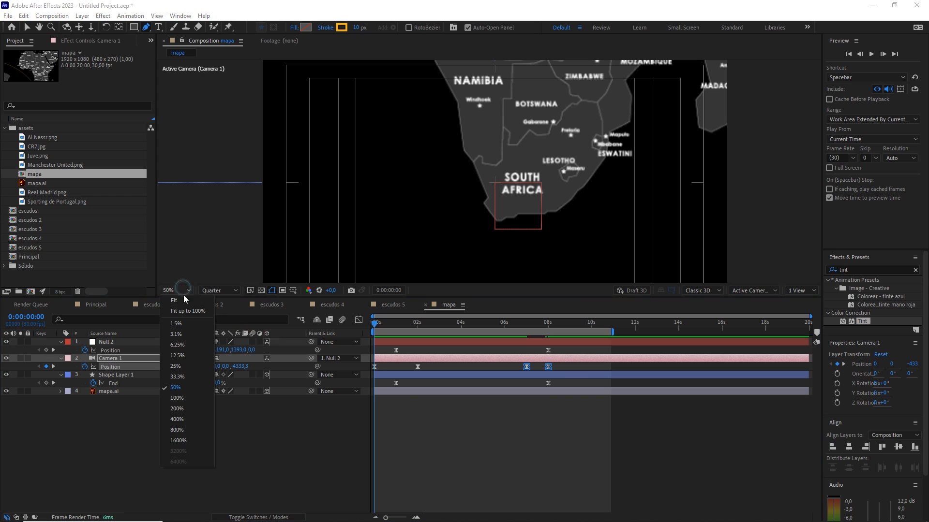
click(180, 319)
click(260, 401)
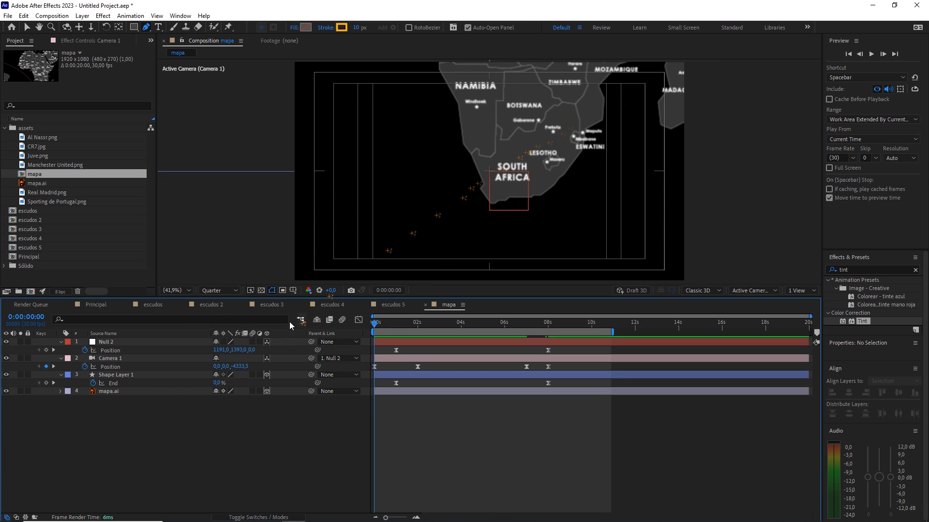
Step: Create a black 1920 x 1080 px solid and place it beneath the mapa.ai layer
right_click(193, 412)
mouse_move(297, 297)
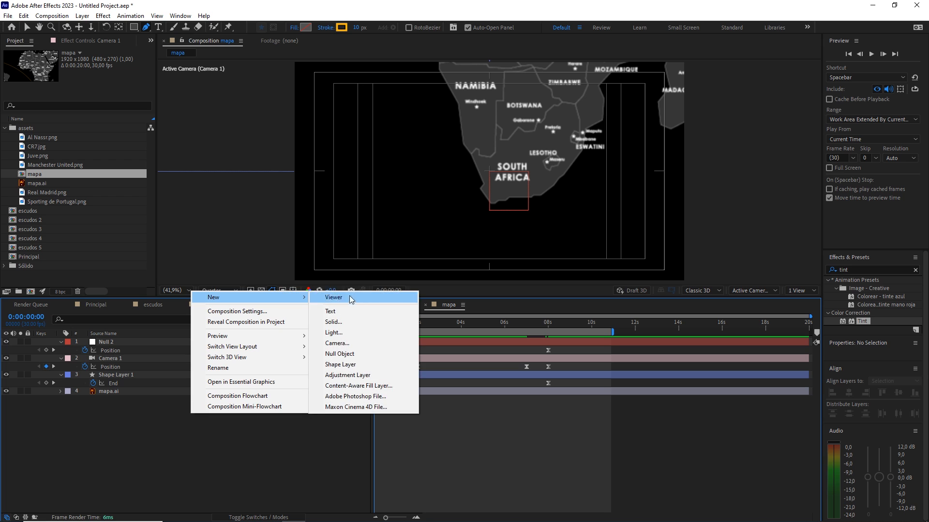
click(352, 321)
click(427, 322)
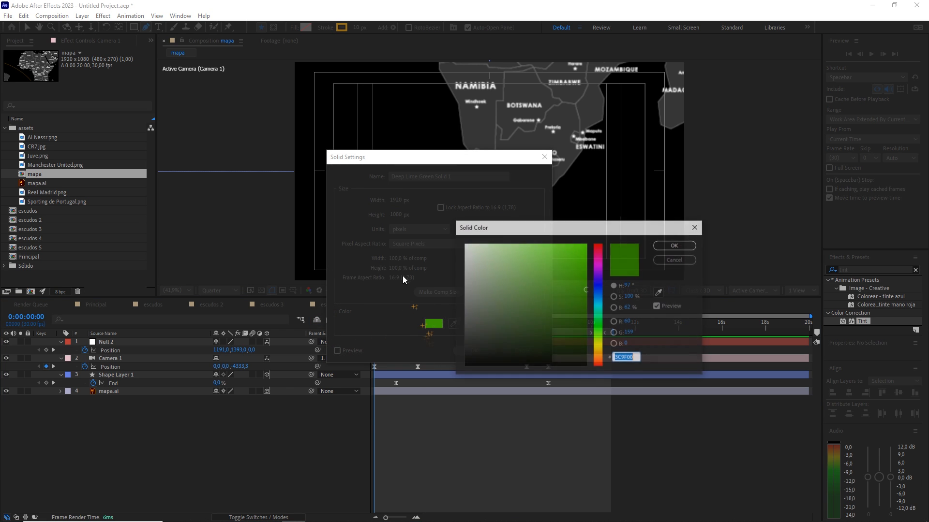
drag(499, 312, 414, 411)
click(675, 246)
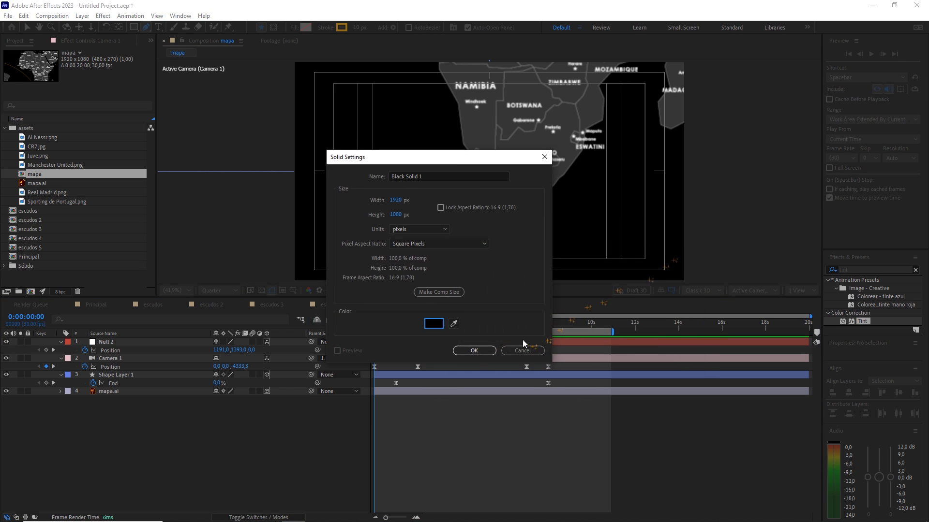
click(475, 352)
drag(136, 343, 126, 411)
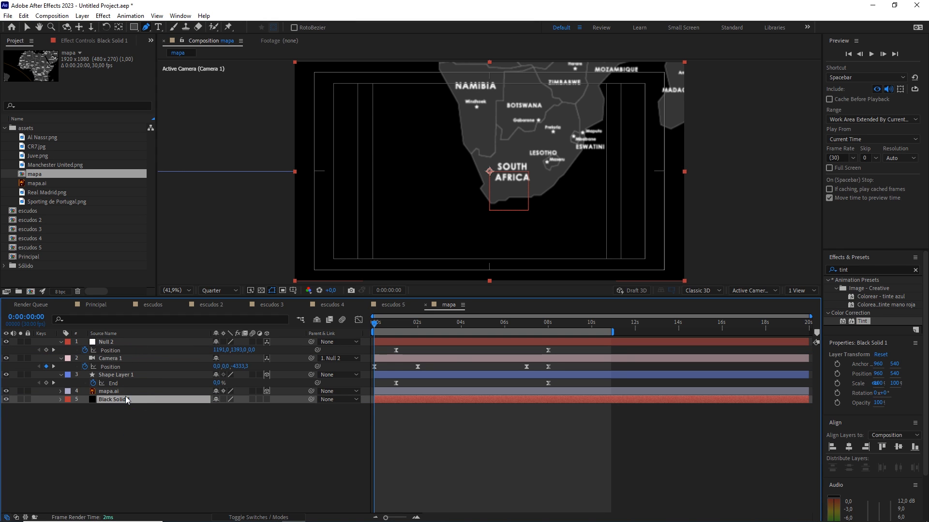
Step: Duplicate the black solid and apply the Grid effect to the upper copy as a 3D layer
key(ctrl+d)
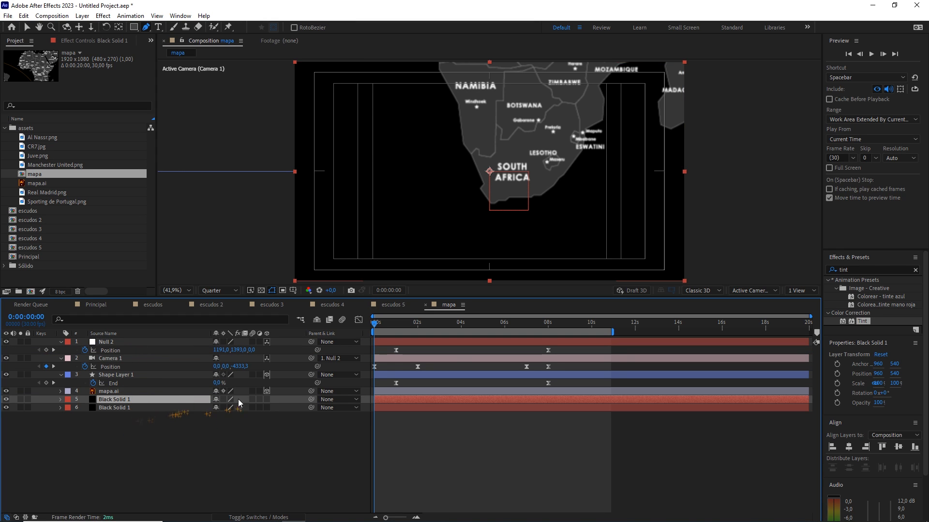
click(267, 400)
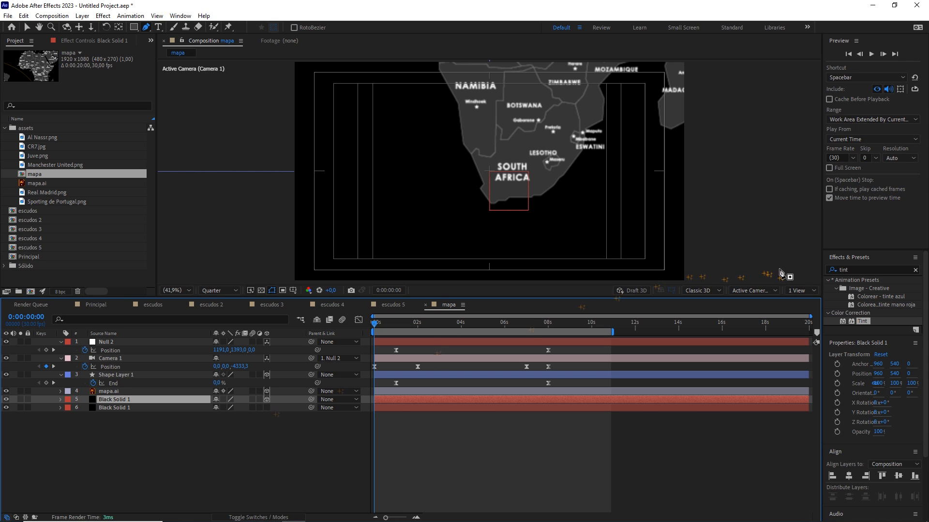
click(835, 270)
text(g)
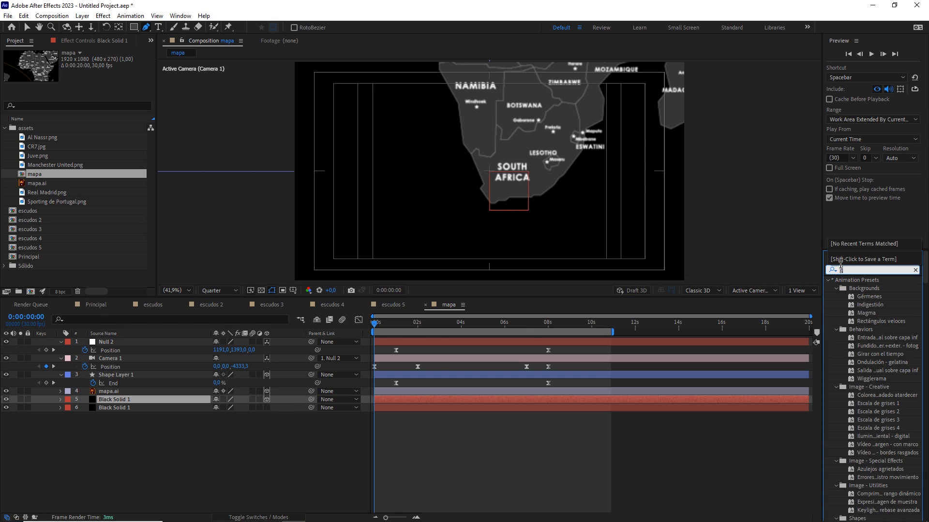
text(rid)
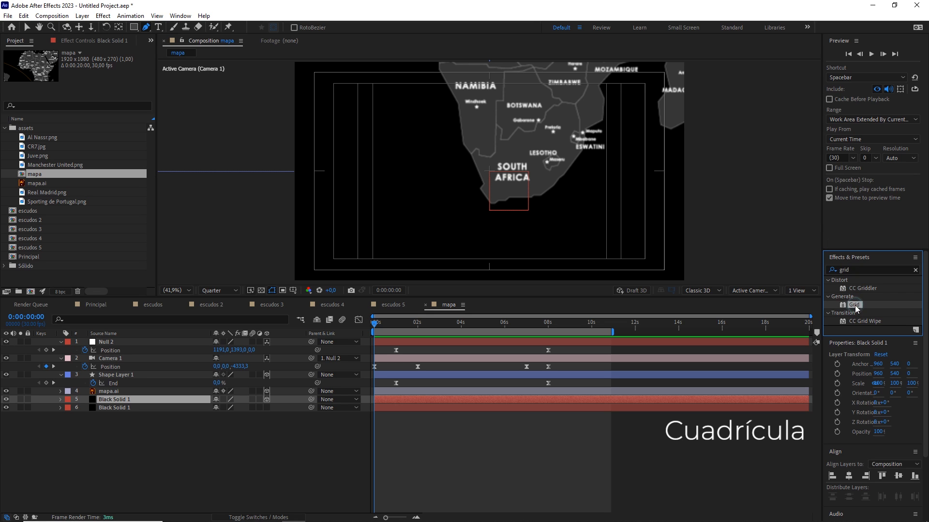
drag(854, 305, 107, 402)
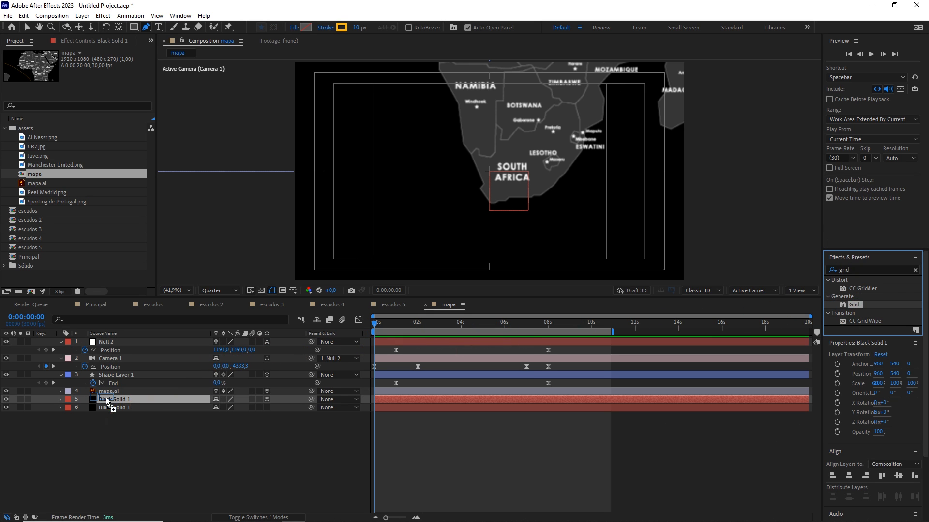
click(130, 397)
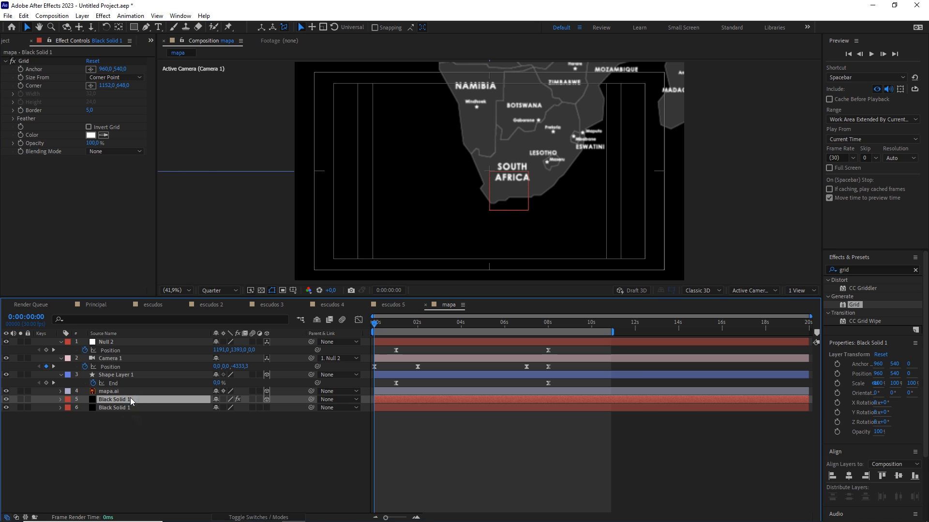
Step: Center the 3D grid solid in the camera view and set its Z position to 1000
scroll(523, 171, down, 4)
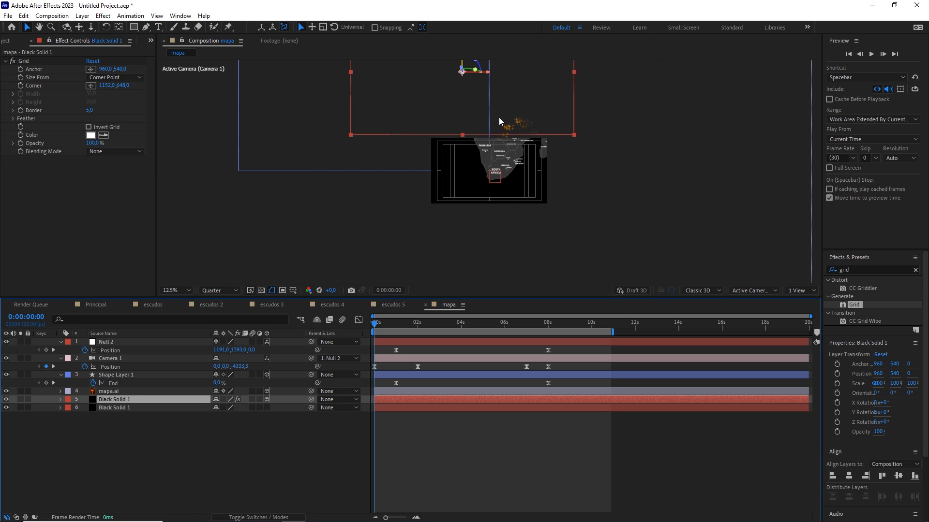
key(ctrl+Home)
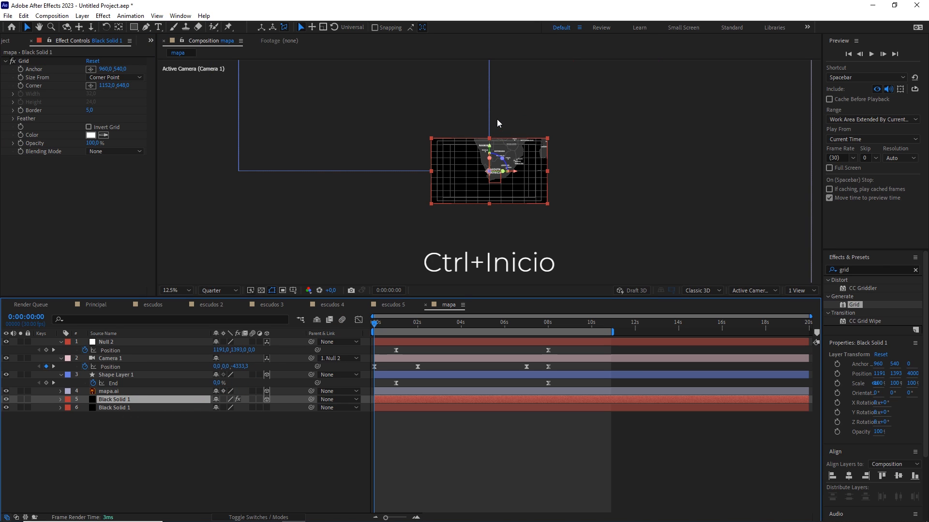
scroll(502, 154, up, 1)
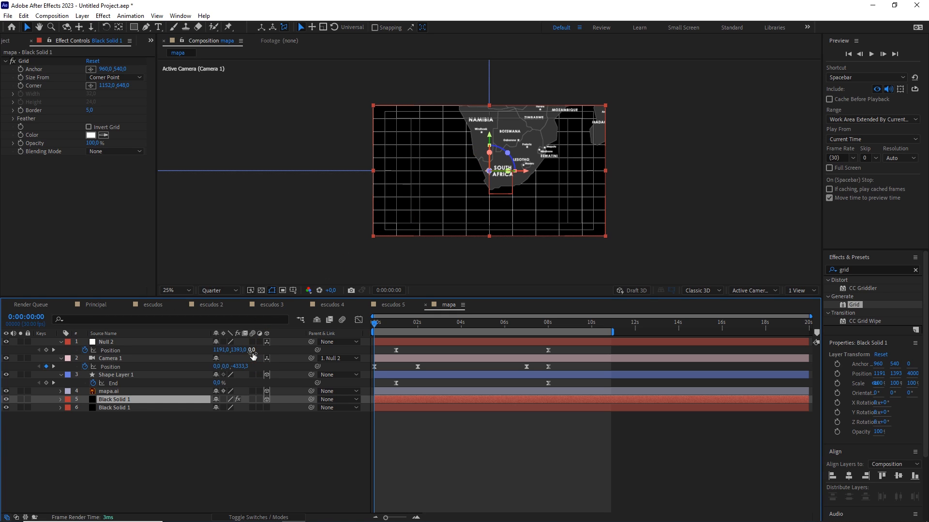
key(p)
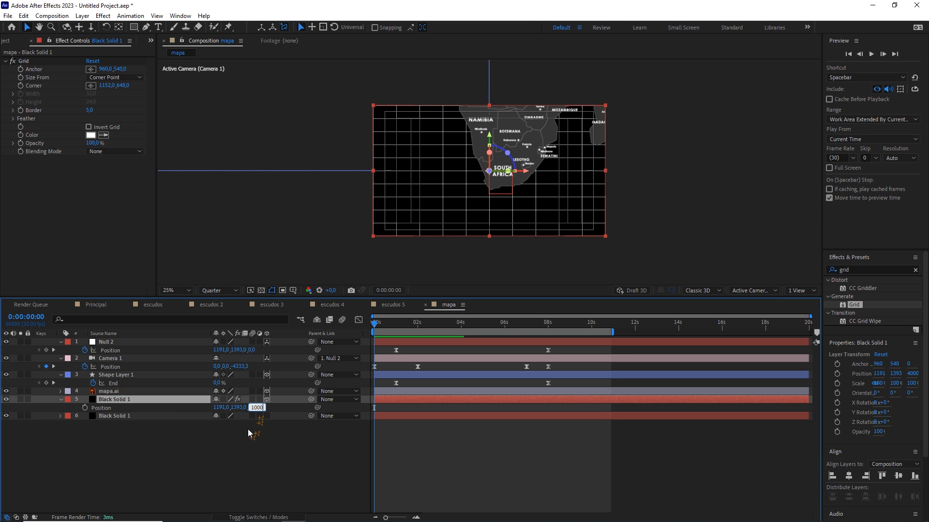
click(242, 443)
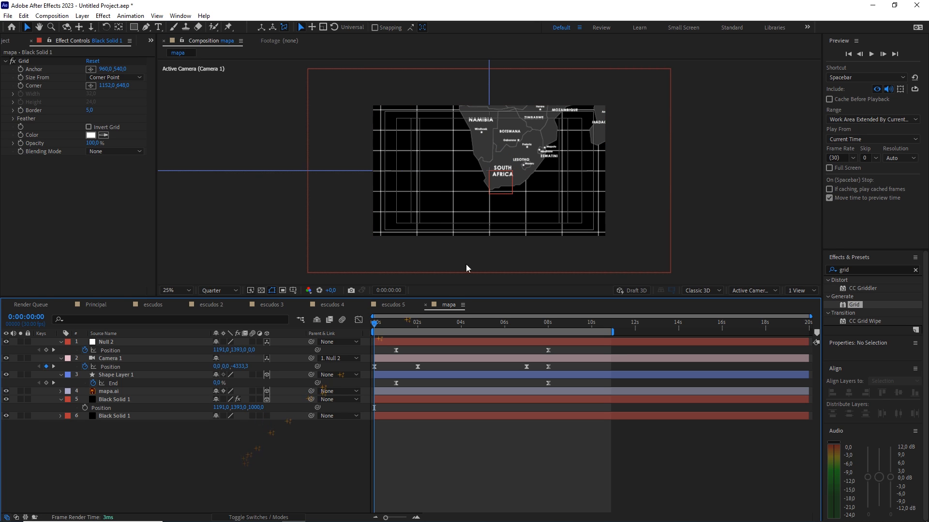
Step: Size the solid's Grid effect from the Width Slider and set its width to 93
click(142, 400)
click(114, 78)
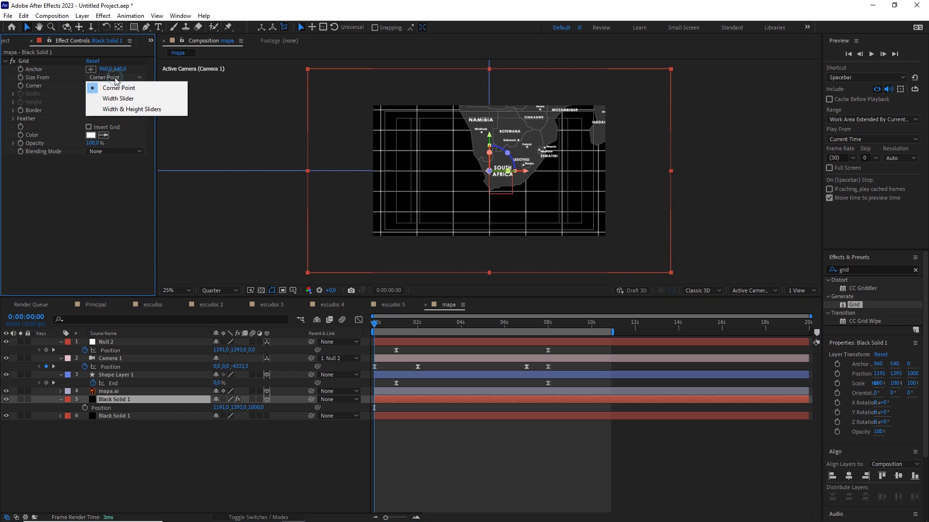
click(123, 100)
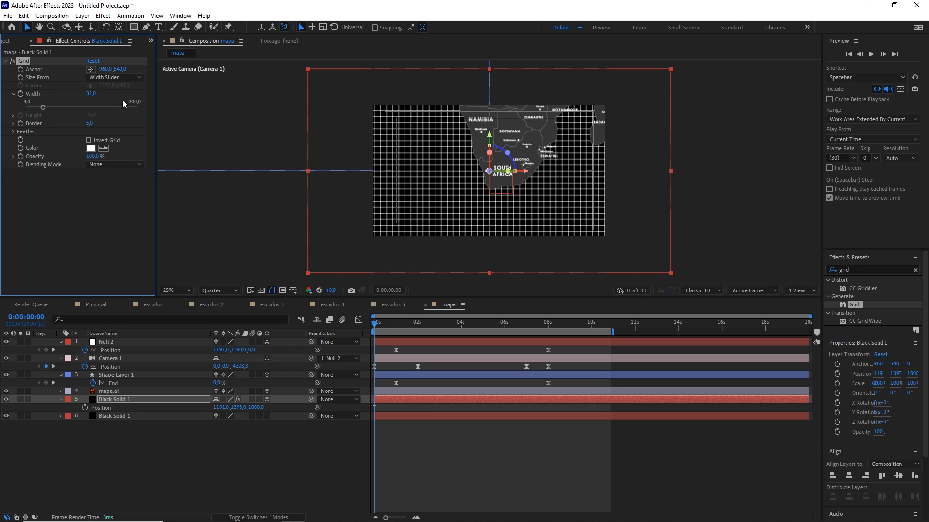
click(13, 94)
drag(99, 93, 121, 92)
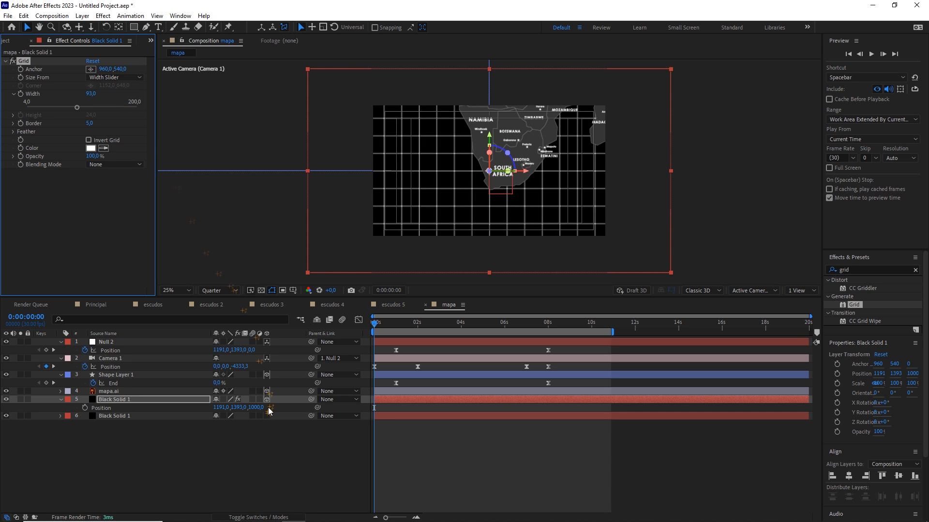
Step: Preview the map animation and examine how far the grid extends behind the route between 3 and 5 seconds
click(268, 430)
key(space)
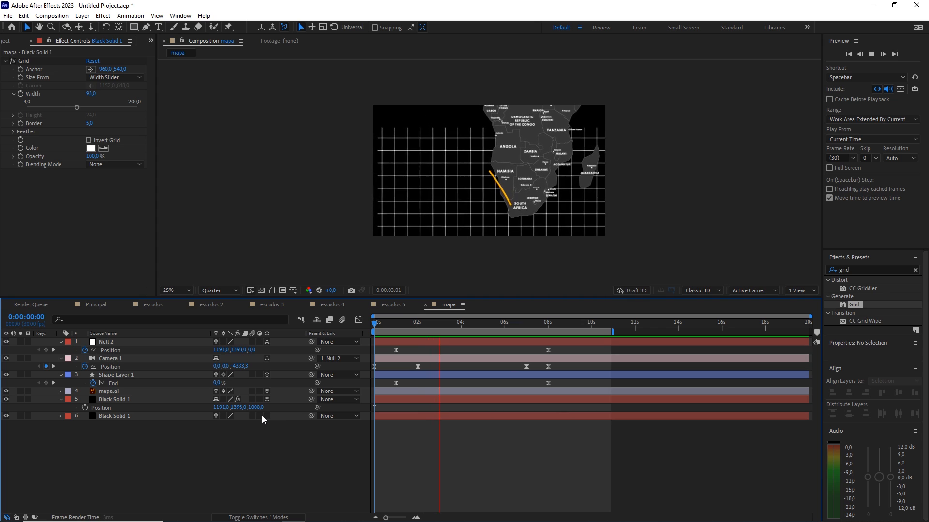
scroll(577, 213, up, 2)
key(space)
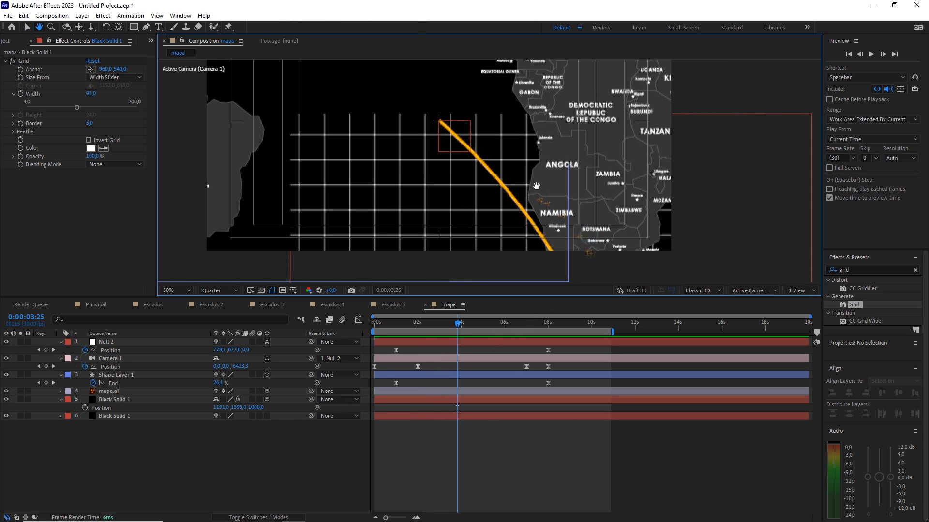
mouse_move(457, 323)
mouse_down()
mouse_move(439, 324)
mouse_move(468, 323)
mouse_up()
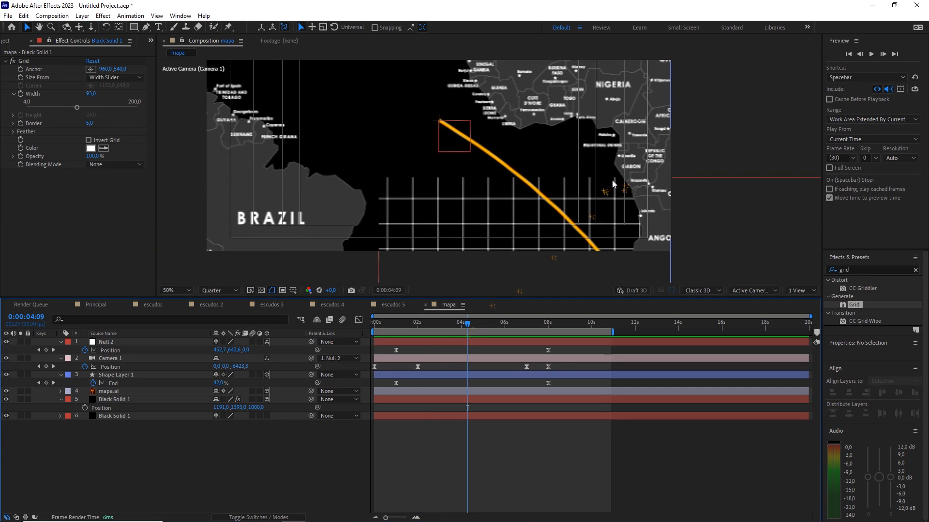
scroll(643, 186, down, 2)
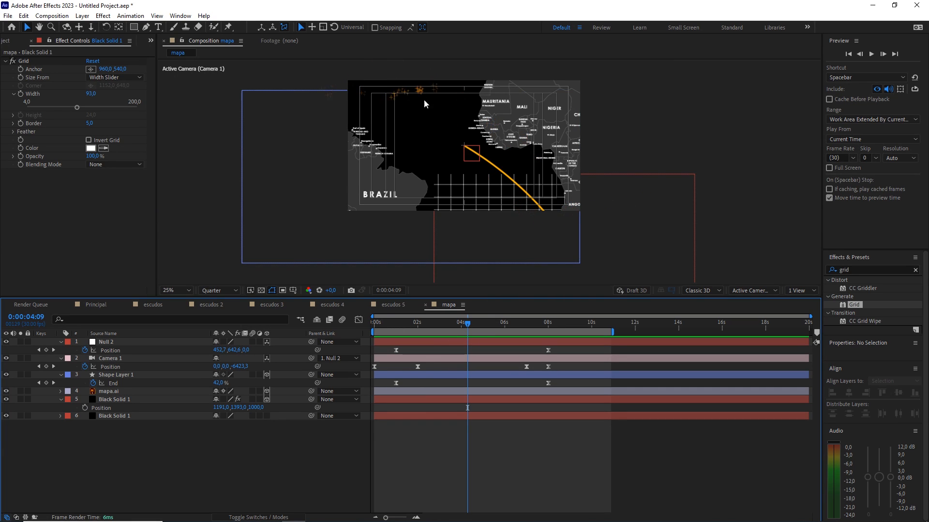
mouse_move(467, 326)
mouse_down()
mouse_move(493, 323)
mouse_move(458, 323)
mouse_up()
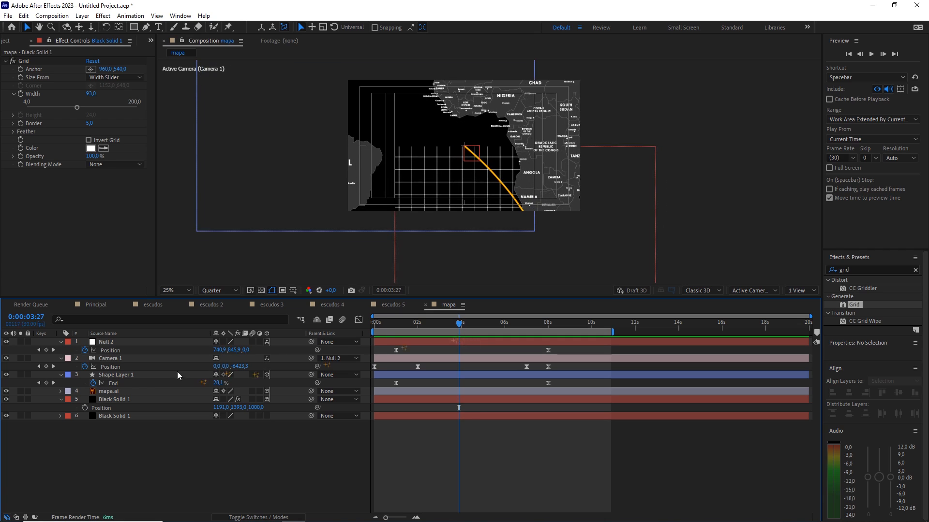
Step: Apply the CC RepeTile effect to the 3D grid solid
click(117, 400)
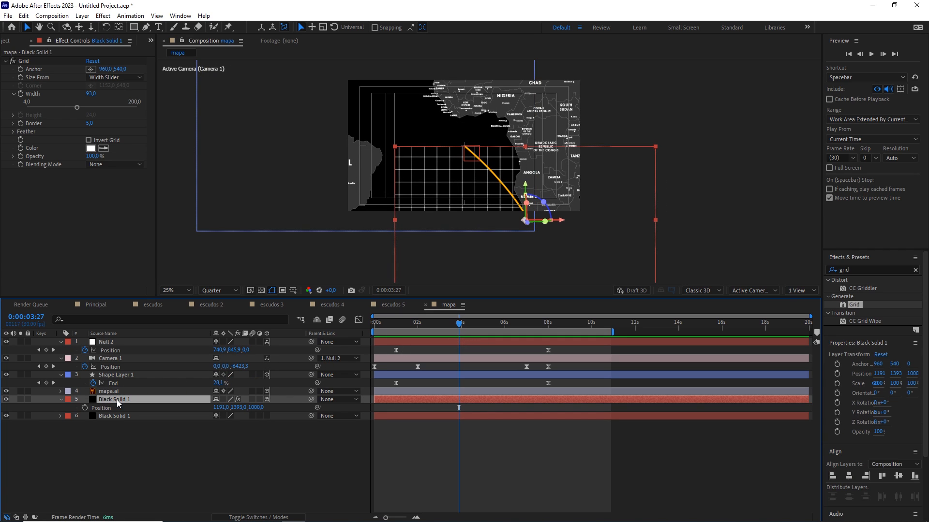
double_click(851, 270)
text(cc rfe)
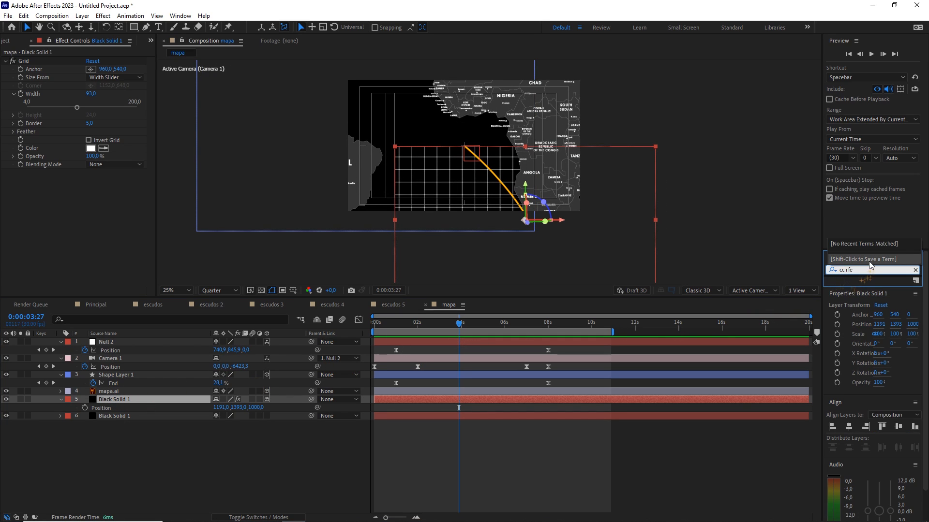
key(BackSpace)
key(BackSpace)
text(e)
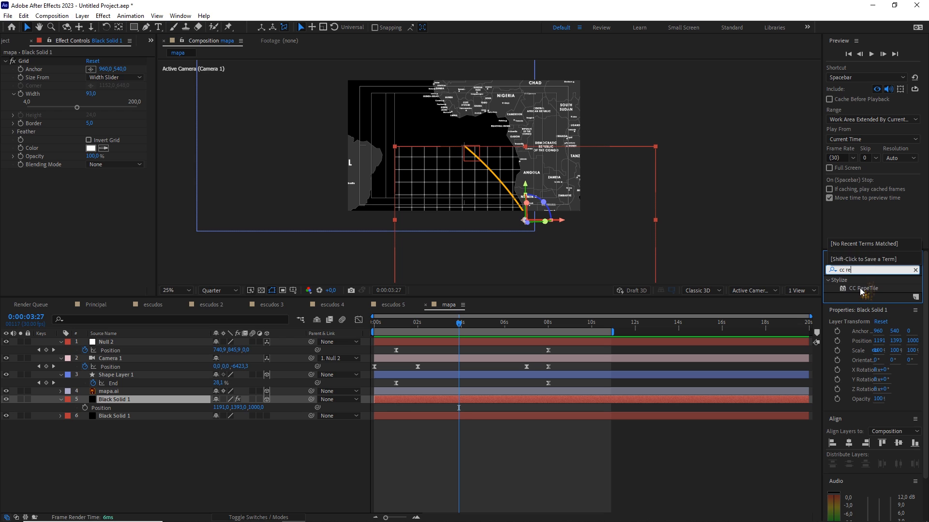
drag(864, 288, 136, 396)
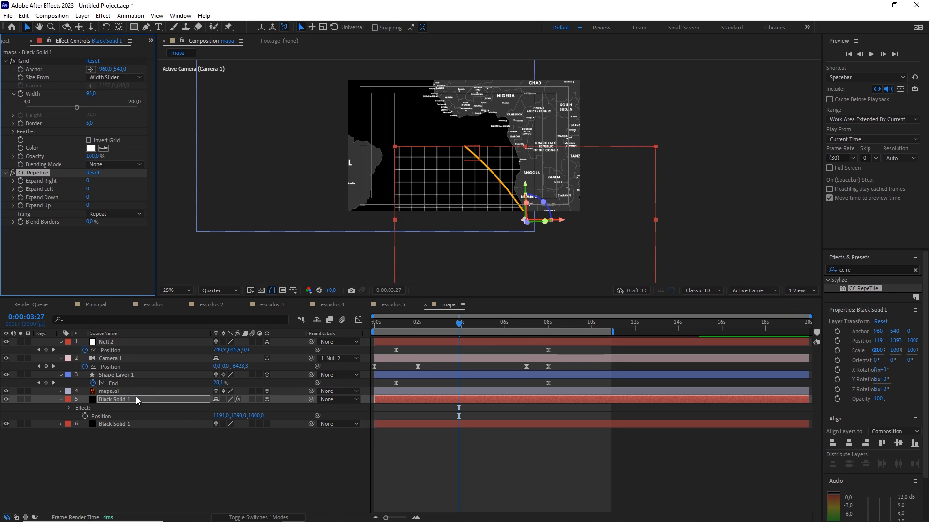
Step: Expand the grid with CC RepeTile by 3110 right, 4140 left, 4070 down and 2640 up
drag(90, 181, 234, 177)
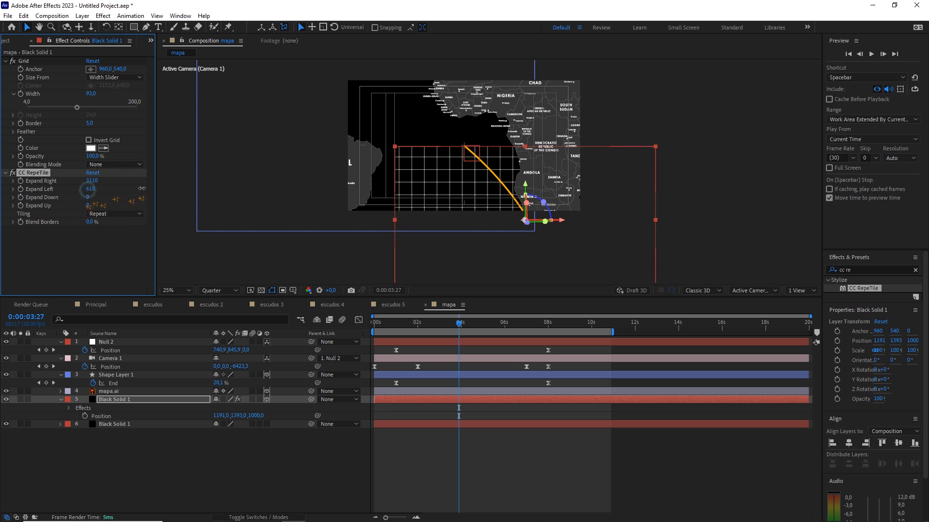
drag(87, 189, 273, 183)
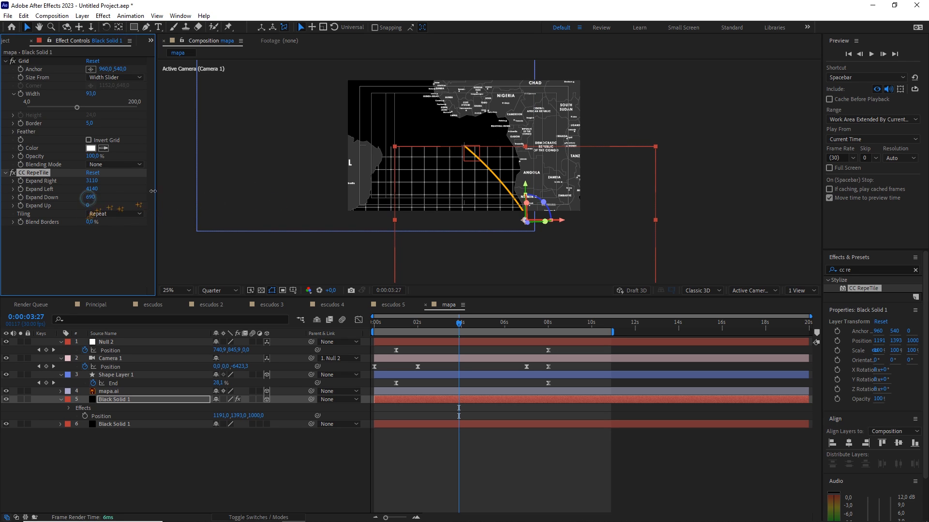
drag(153, 191, 266, 182)
drag(87, 208, 199, 190)
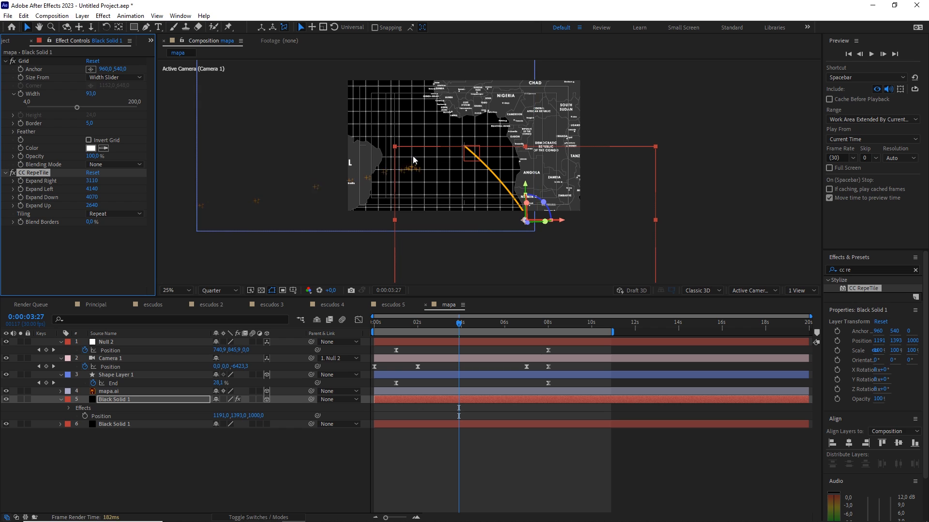
Step: Widen the grid cells by setting the Grid effect's width to 119.9
scroll(378, 131, up, 2)
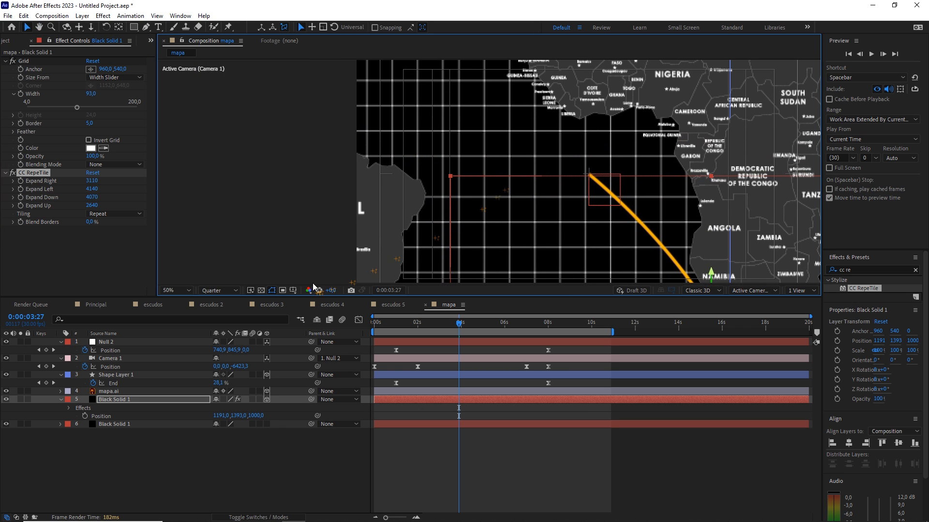
click(228, 288)
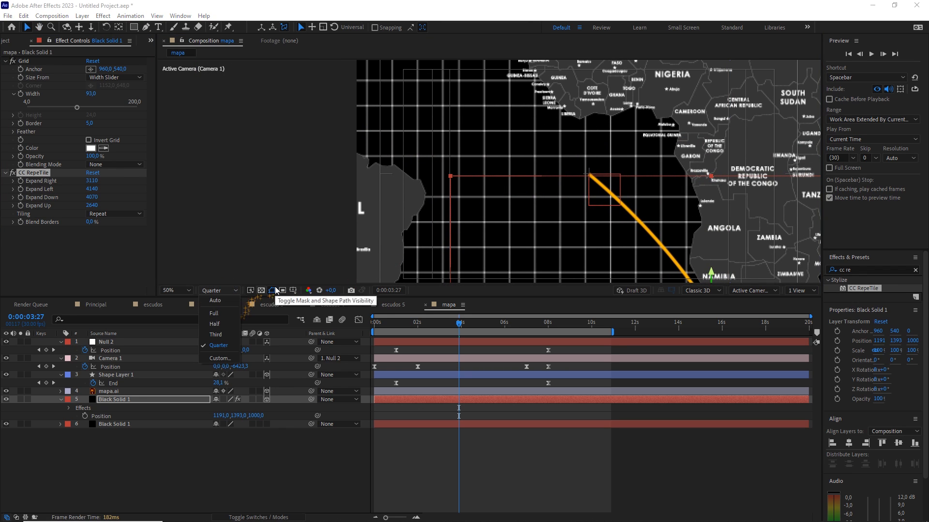
click(292, 290)
click(292, 290)
click(306, 300)
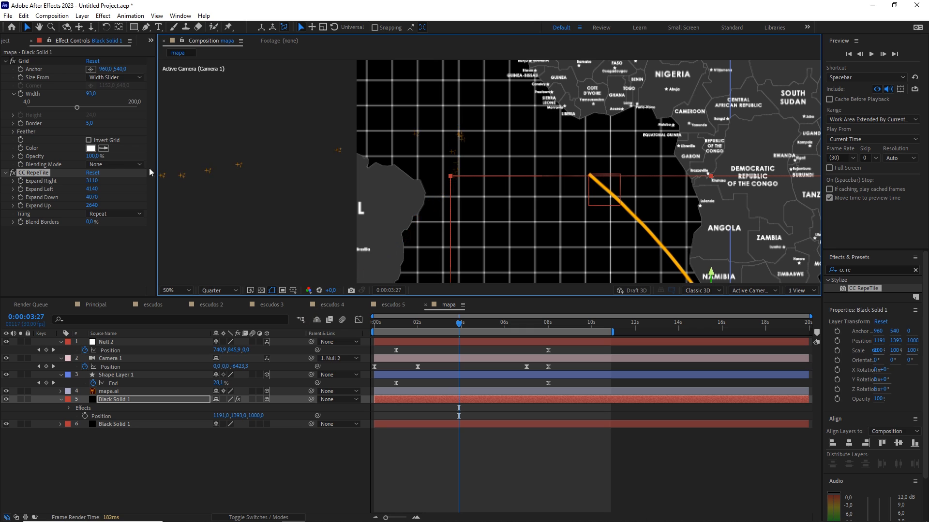
drag(92, 91, 100, 92)
click(101, 94)
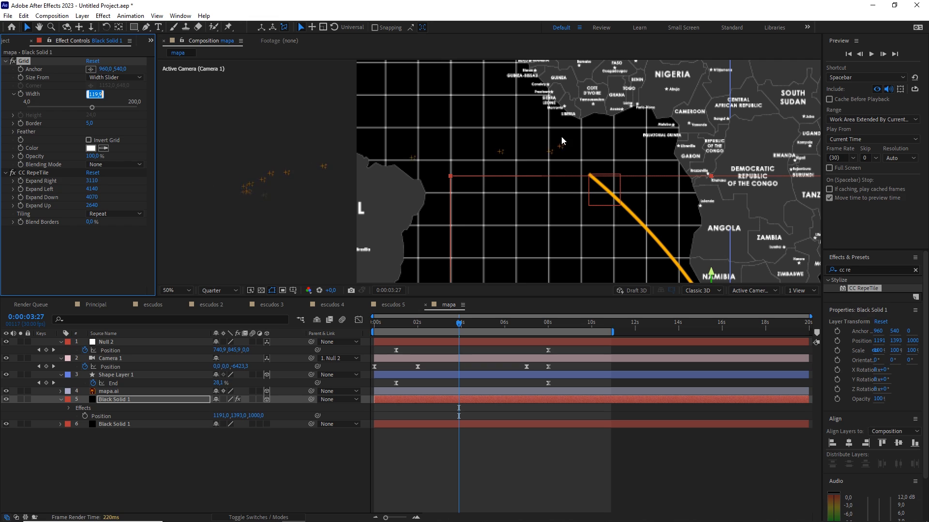
Step: Return to the start of the map composition and set the grid solid's opacity to 10%
scroll(561, 141, down, 3)
drag(458, 325, 349, 324)
click(147, 402)
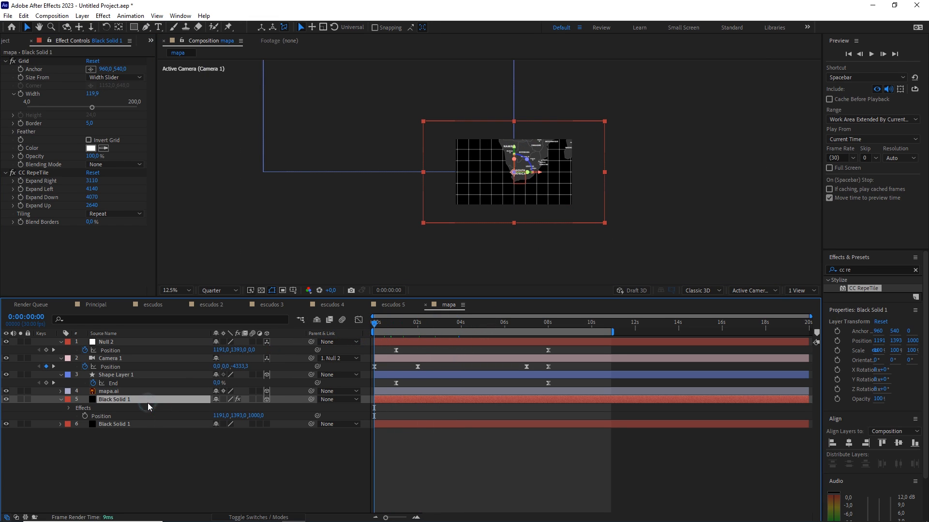
key(t)
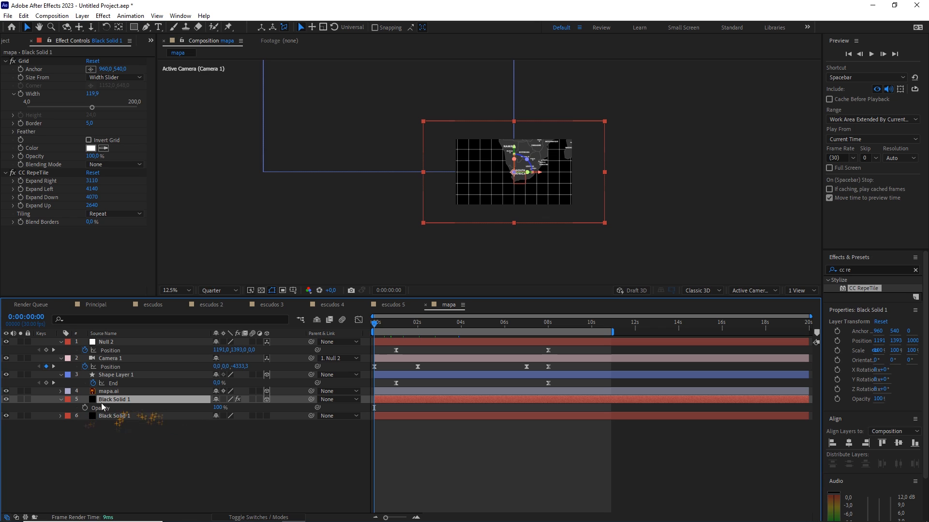
click(219, 407)
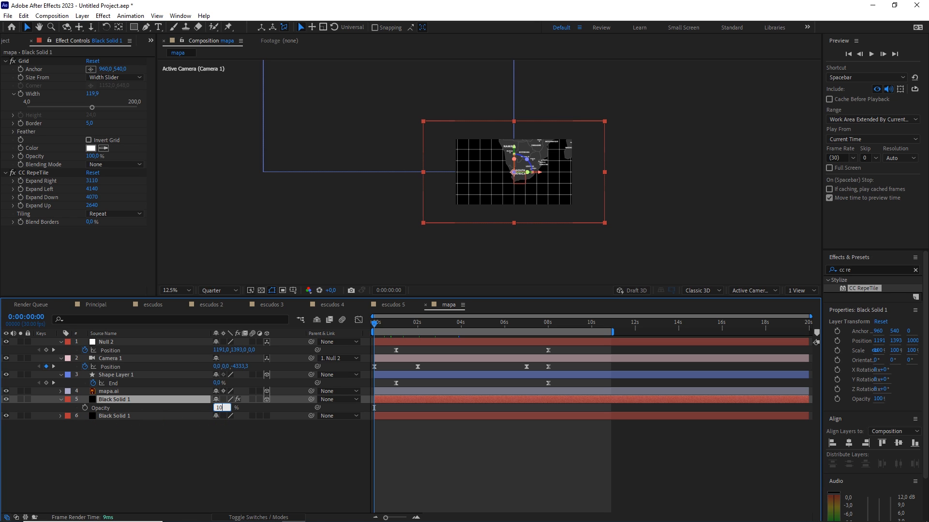
click(268, 441)
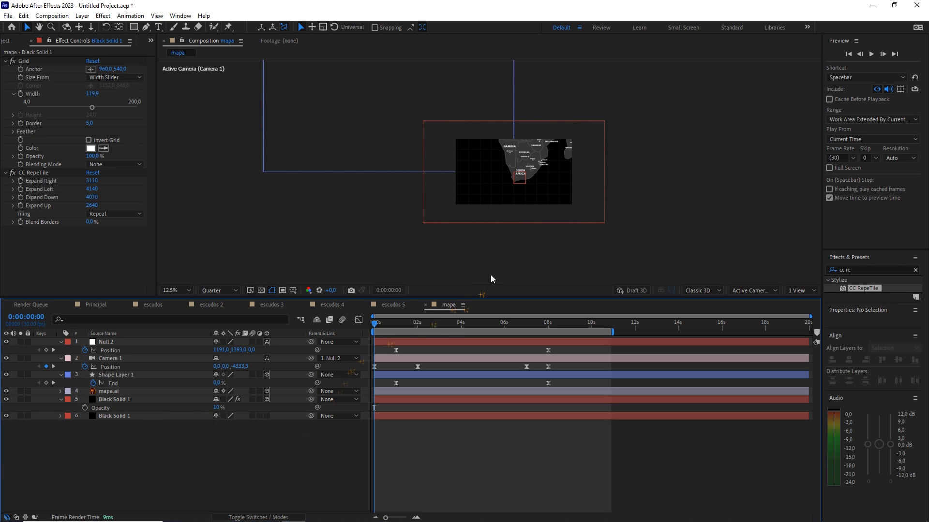
Step: Fit the composition view at Full resolution and preview the map animation from the start
click(177, 290)
click(179, 303)
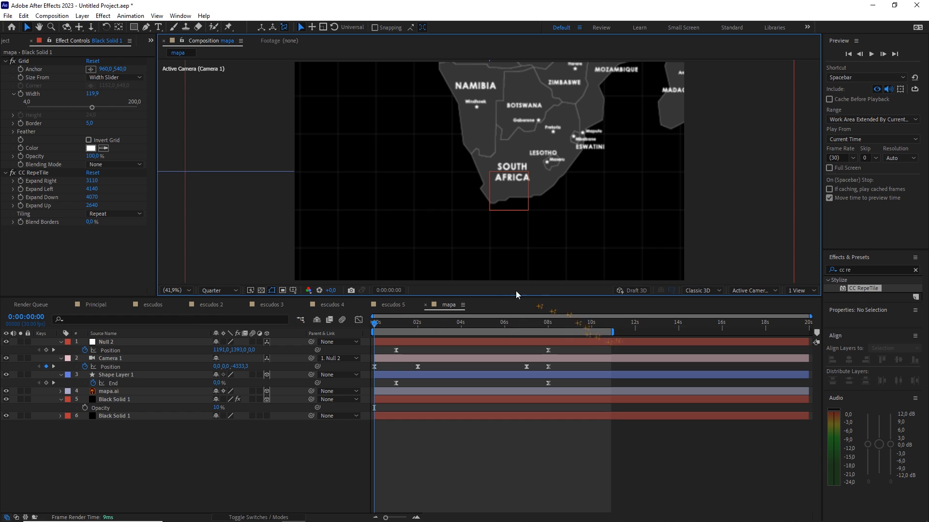
click(235, 291)
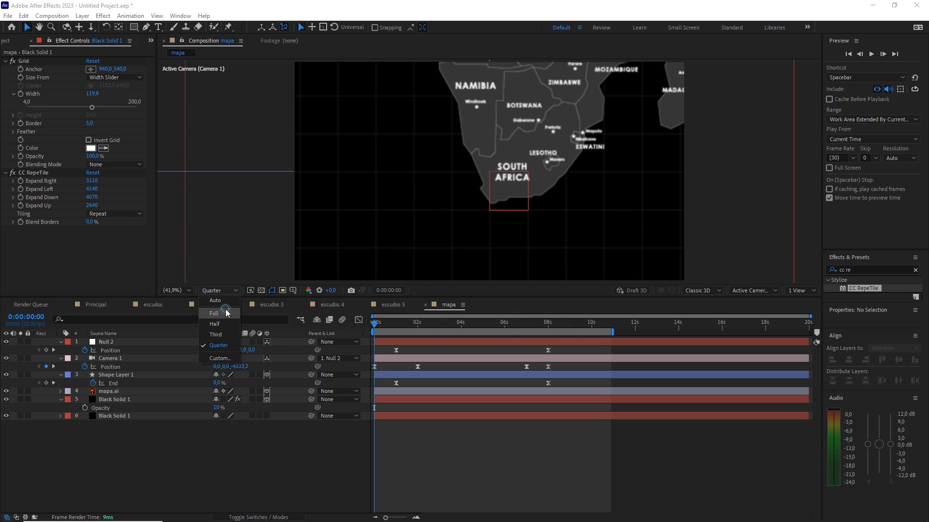
click(226, 313)
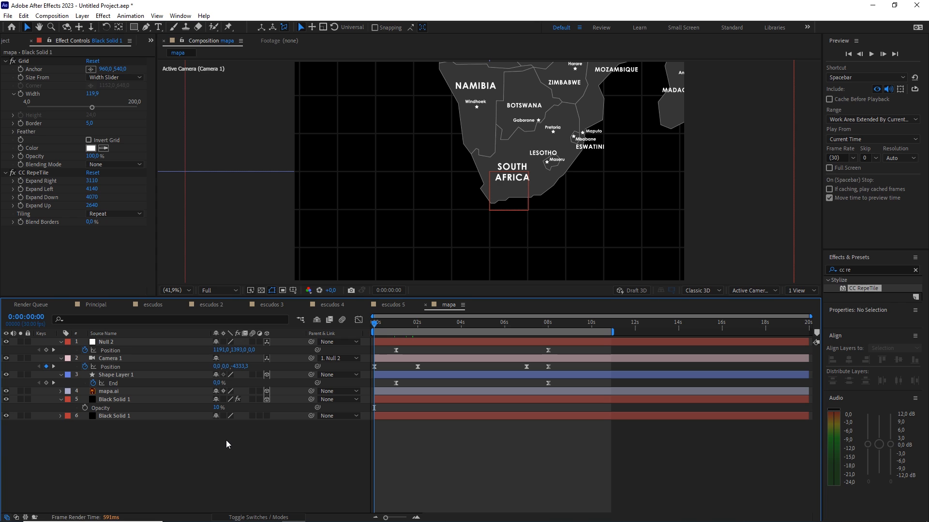
key(space)
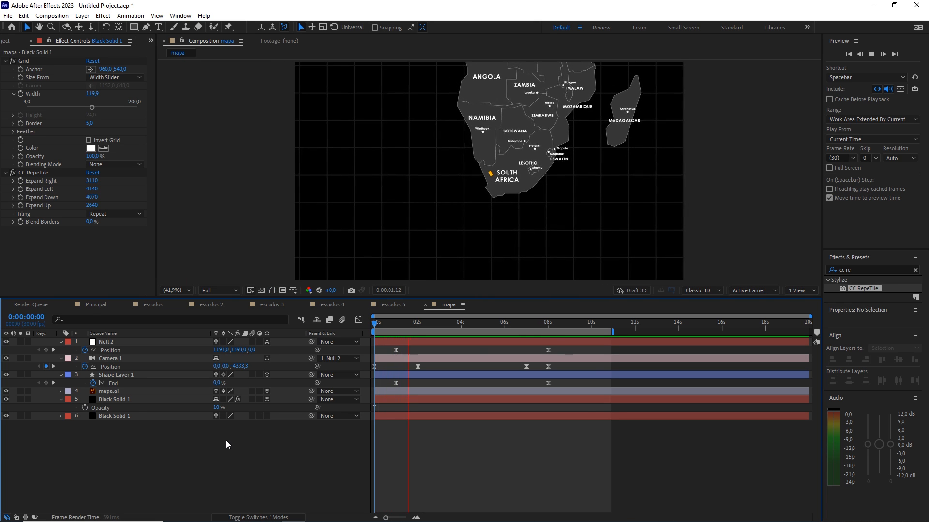